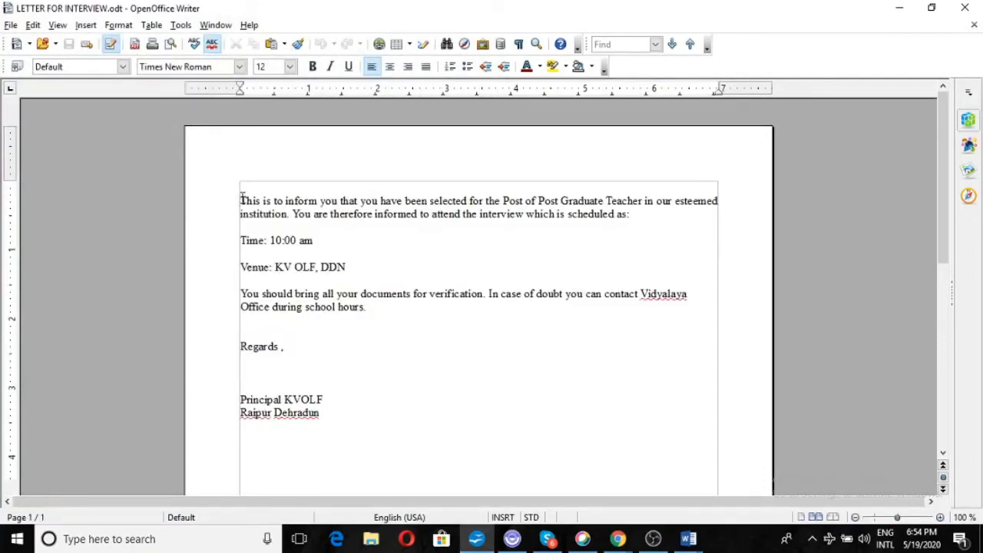
# Add blank lines above the opening paragraph and select the body from 'This is to inform' to 'Raipur Dehradun'.
pyautogui.press('Return')
pyautogui.press('Return')
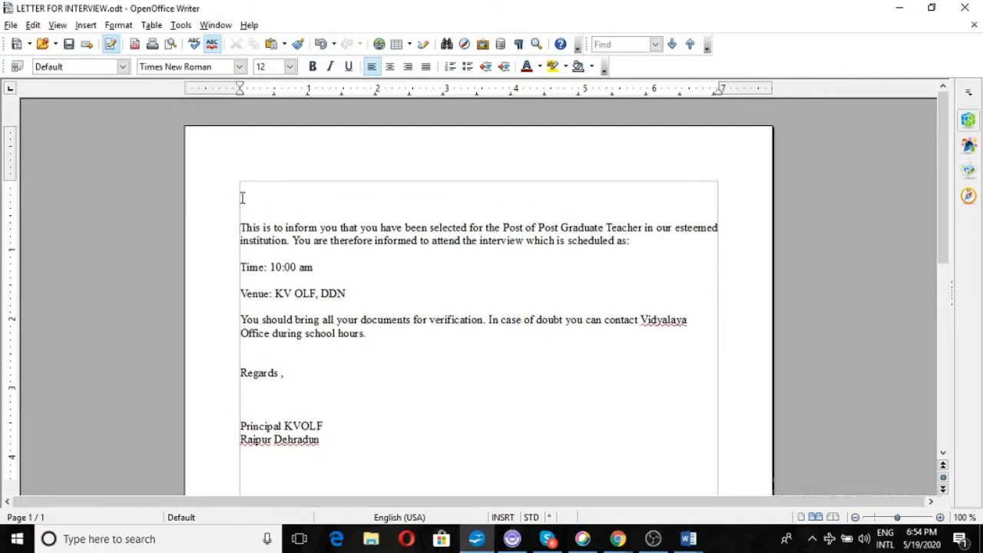
pyautogui.moveTo(241, 223); pyautogui.dragTo(358, 444)
pyautogui.hotkey('ctrl', 'c')
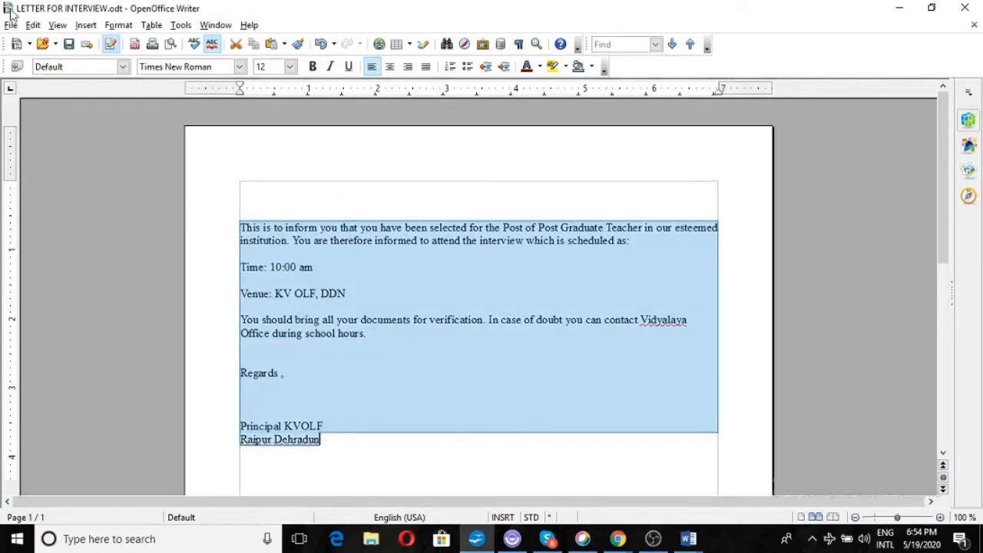
# Start a new text document and paste the copied interview letter into it.
pyautogui.click(11, 25)
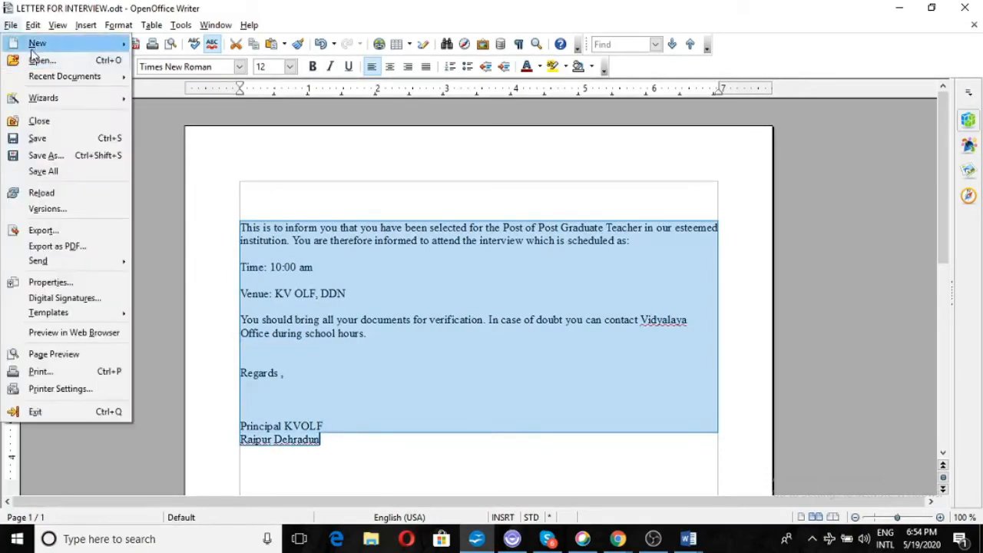
pyautogui.moveTo(36, 46)
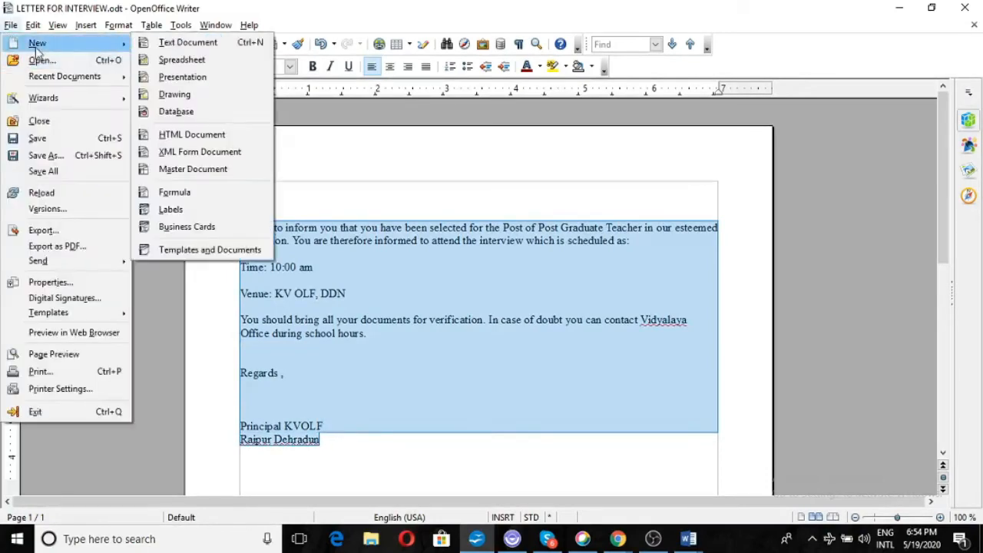
pyautogui.click(176, 43)
pyautogui.hotkey('ctrl', 'v')
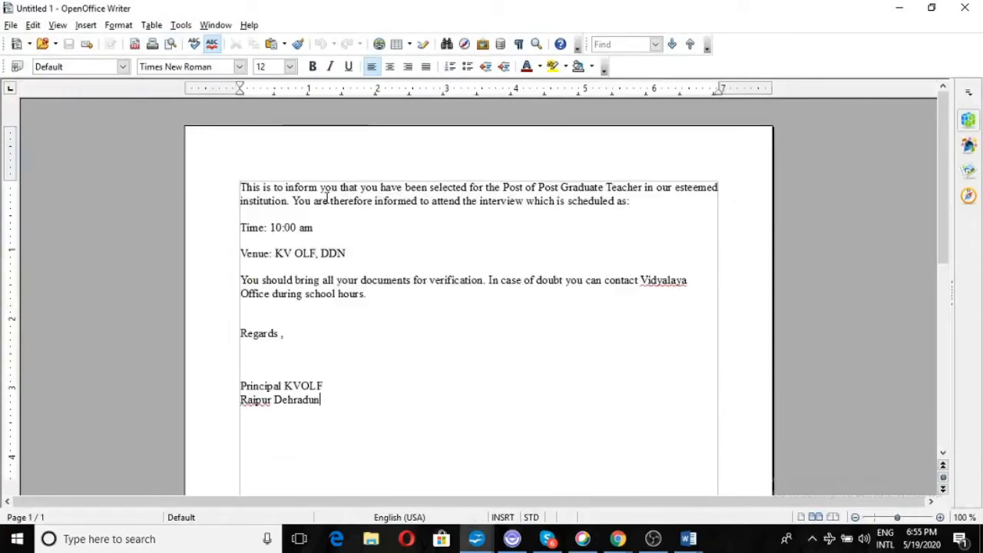
# Head the pasted letter with 'Date: 19.05.2020' and 'To,' above the opening paragraph.
pyautogui.click(242, 191)
pyautogui.press('Return')
pyautogui.press('Return')
pyautogui.press('Return')
pyautogui.press('Return')
pyautogui.press('Return')
pyautogui.press('Return')
pyautogui.press('Return')
pyautogui.press('Return')
pyautogui.press('Return')
pyautogui.press('Return')
pyautogui.press('Return')
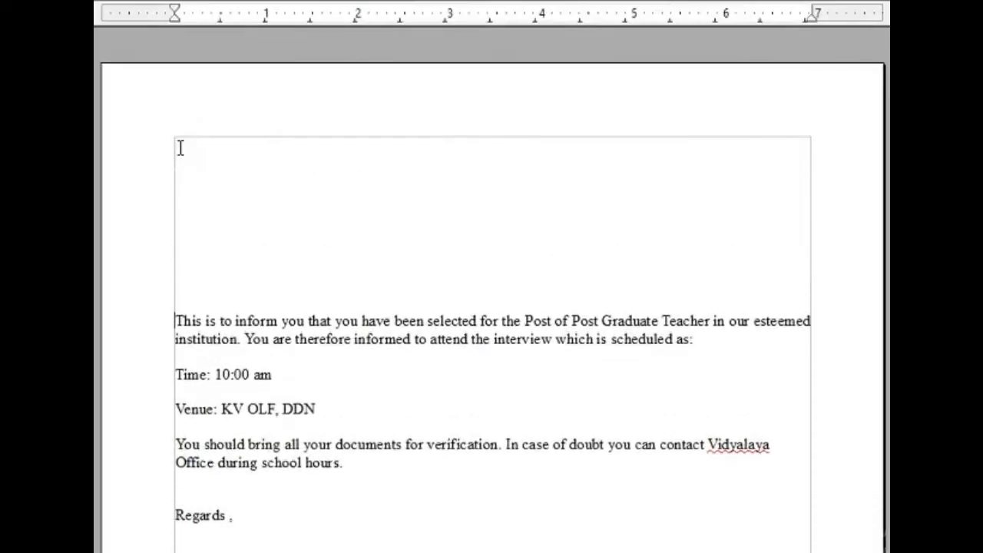
pyautogui.click(243, 189)
pyautogui.write('Date: 19.05.2020')
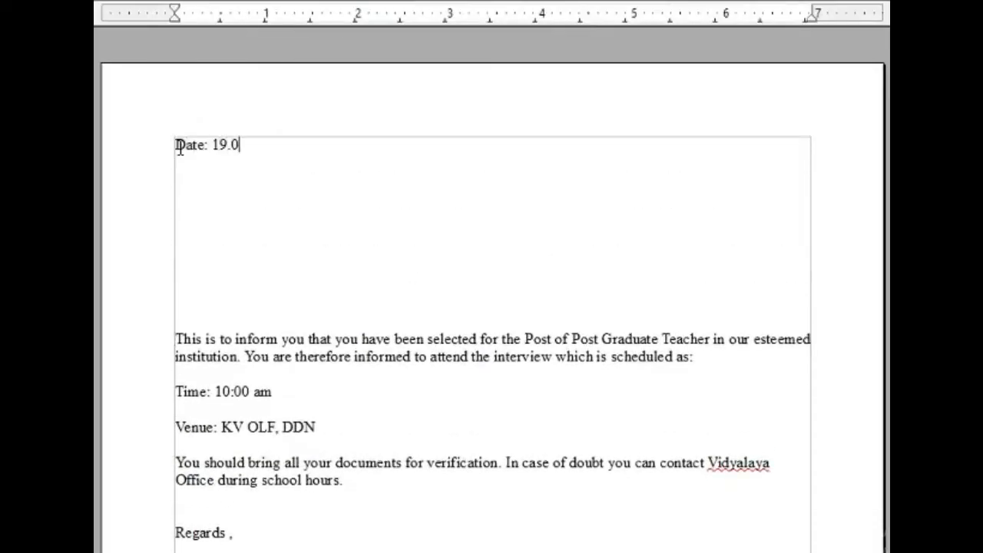
pyautogui.press('Return')
pyautogui.press('Return')
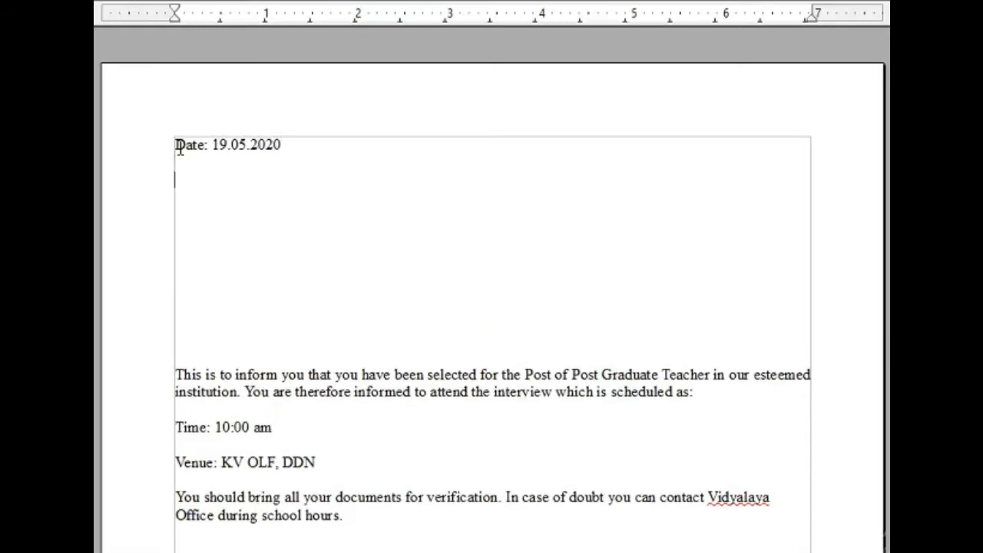
pyautogui.write('To,')
pyautogui.press('Return')
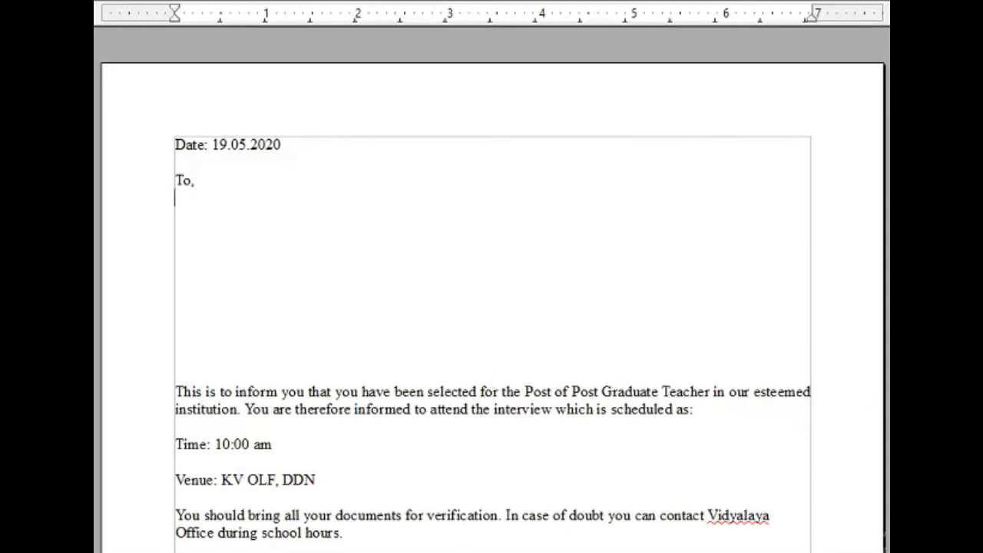
pyautogui.scroll(-4, 493, 293)
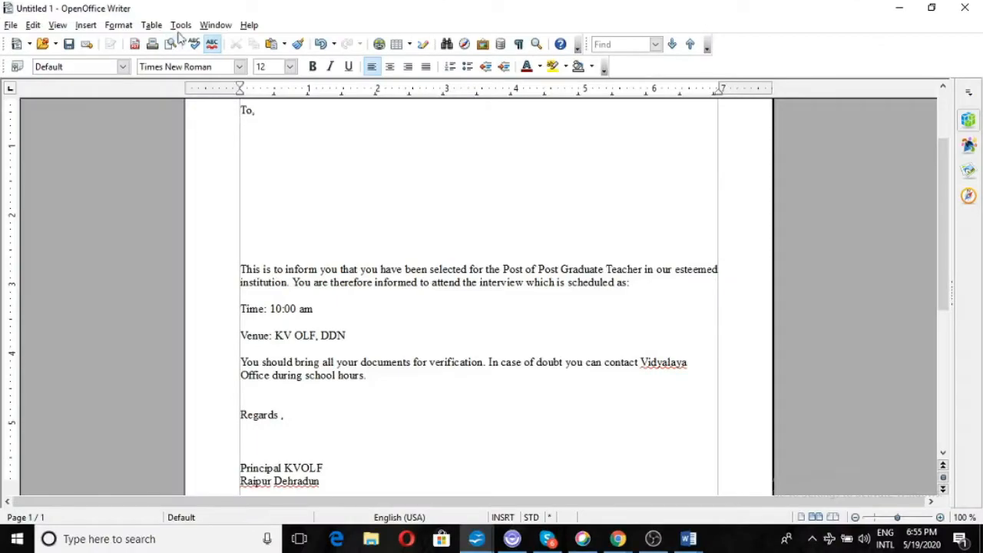
# Launch the Mail Merge Wizard from Tools and move its window aside to reveal the letter.
pyautogui.click(181, 25)
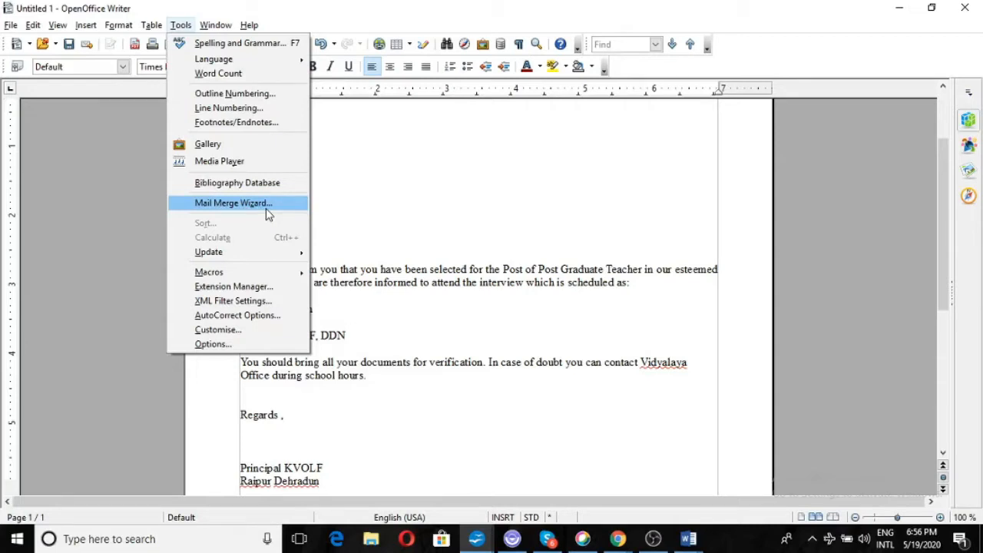
pyautogui.click(271, 213)
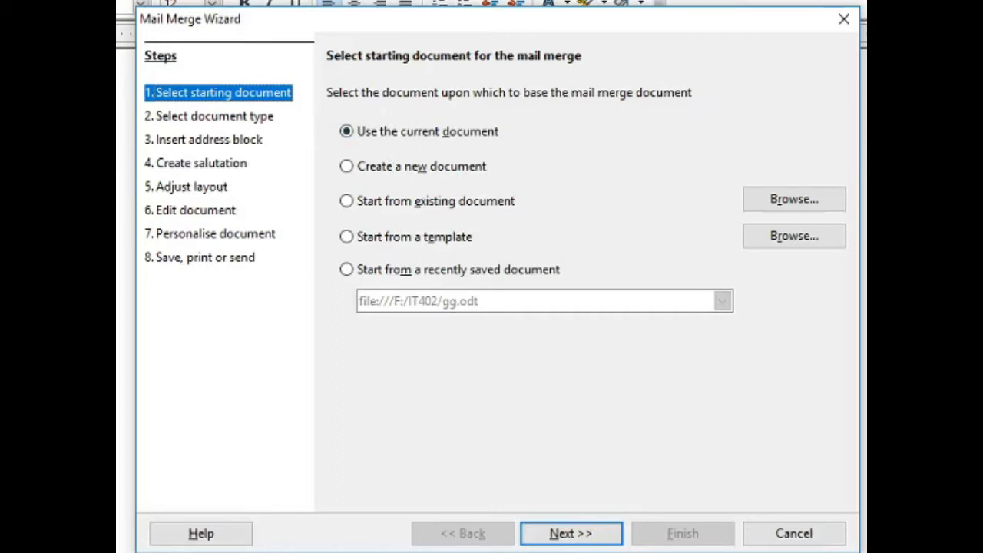
pyautogui.moveTo(428, 29)
pyautogui.mouseDown()
pyautogui.moveTo(523, 26)
pyautogui.moveTo(689, 96)
pyautogui.moveTo(413, 26)
pyautogui.mouseUp()
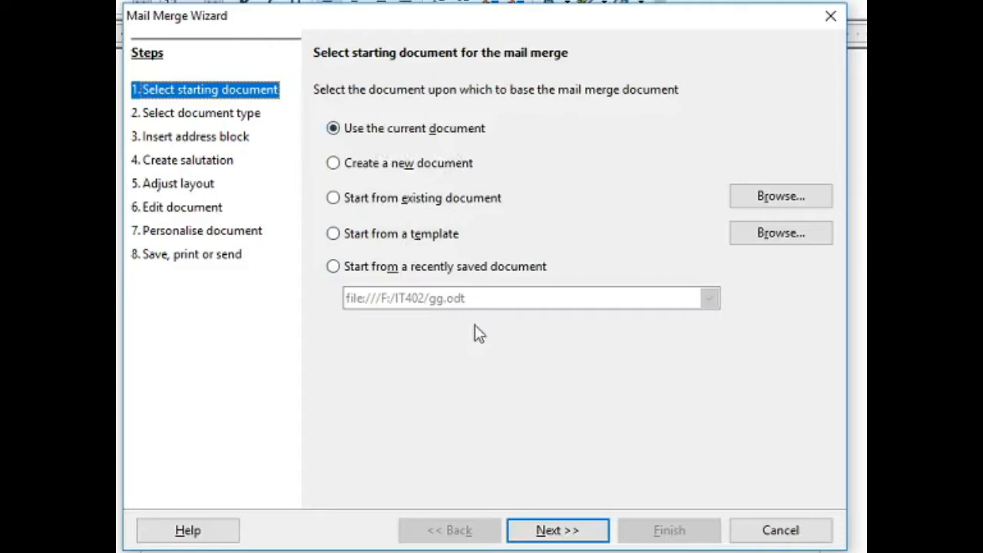
# Keep Letter as the document type, advance to the address block step, and bring up the address lists.
pyautogui.click(570, 533)
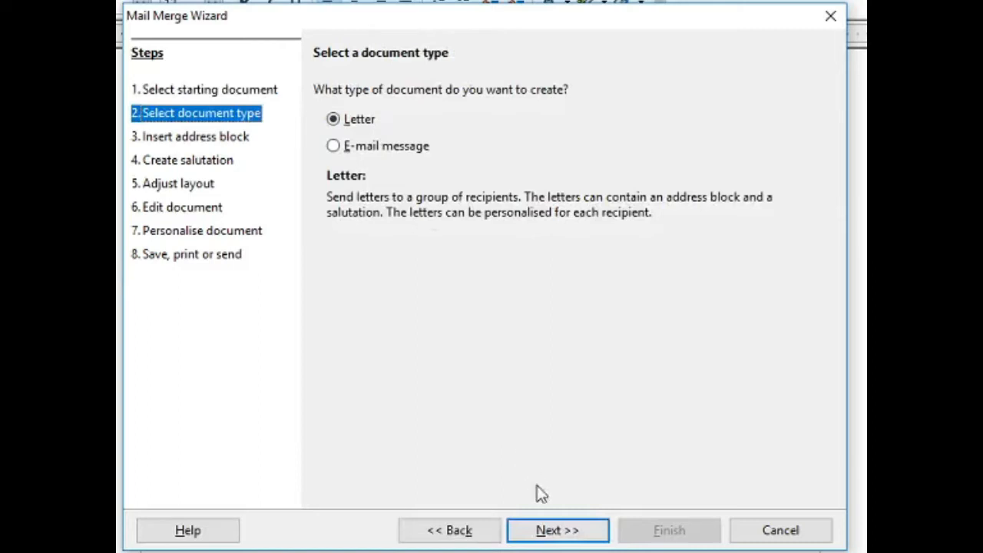
pyautogui.click(563, 536)
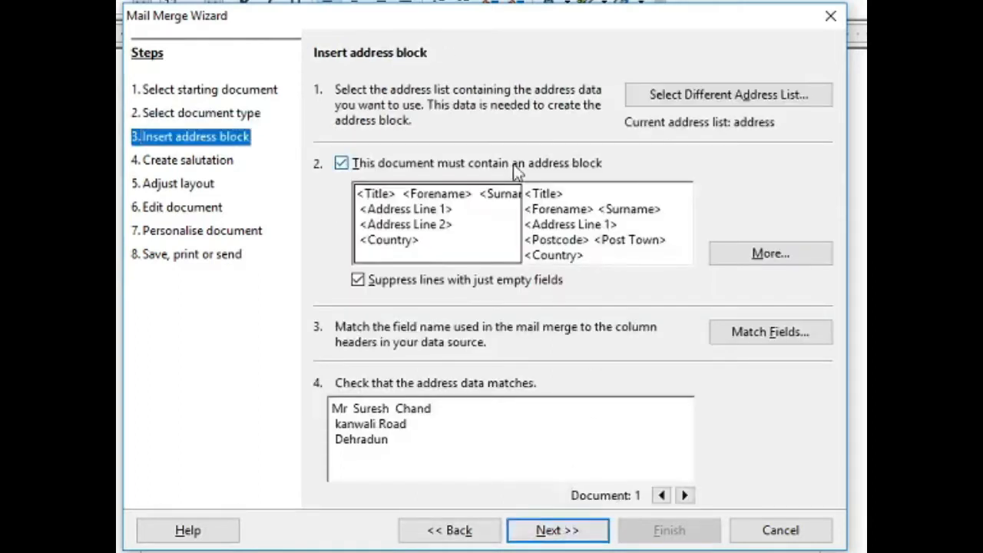
pyautogui.click(695, 96)
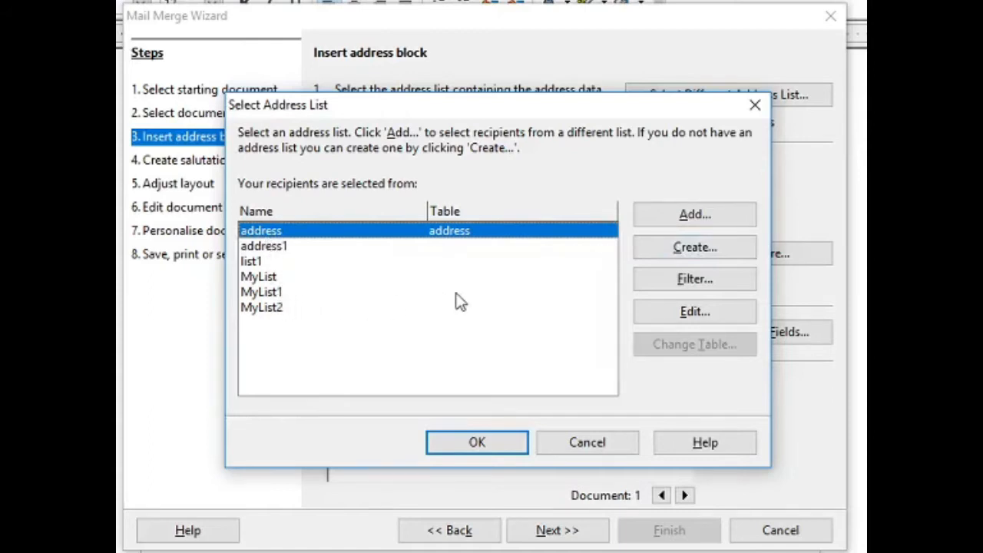
pyautogui.click(679, 254)
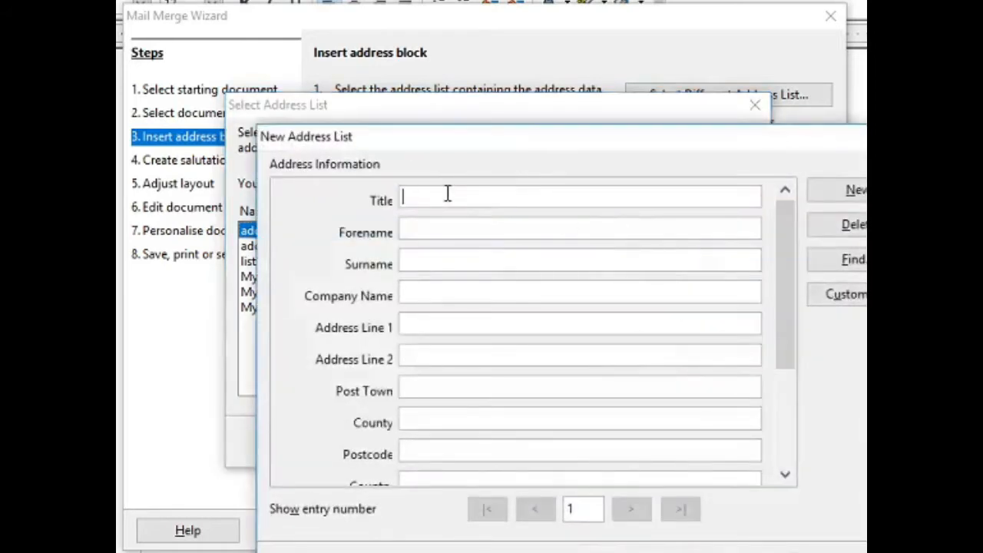
pyautogui.write('Mr')
pyautogui.click(422, 232)
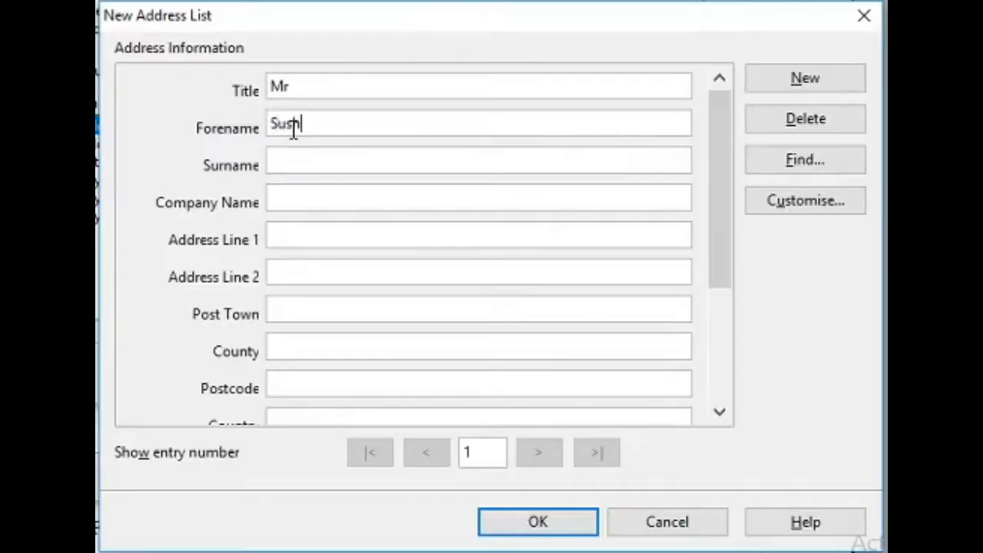
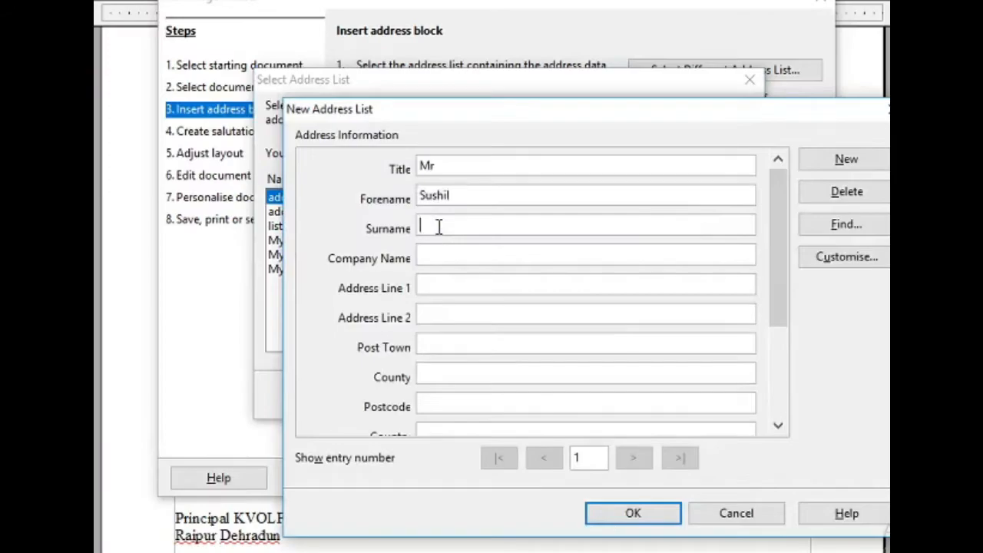
pyautogui.click(439, 227)
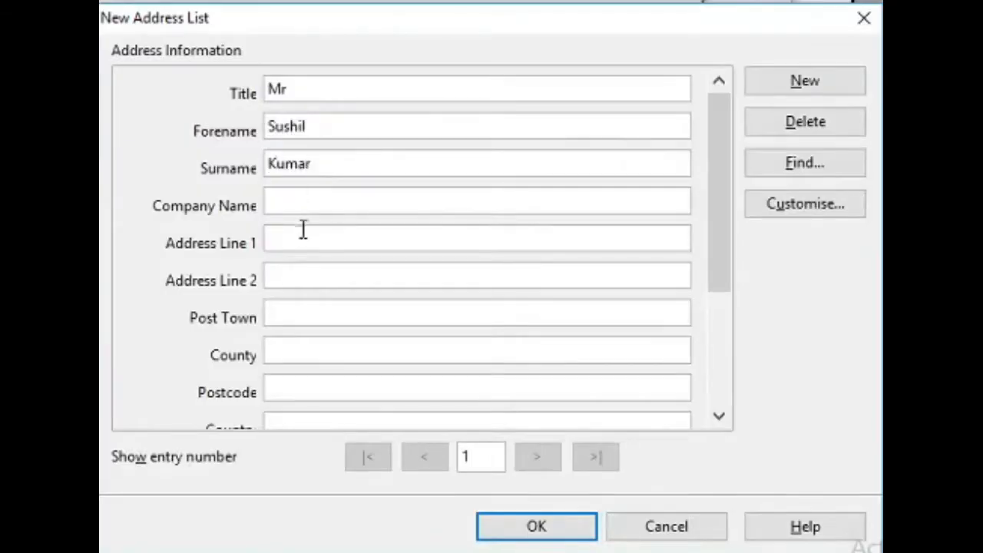
pyautogui.click(444, 283)
pyautogui.write('Kanwali Road')
pyautogui.click(286, 276)
pyautogui.write('Dehr')
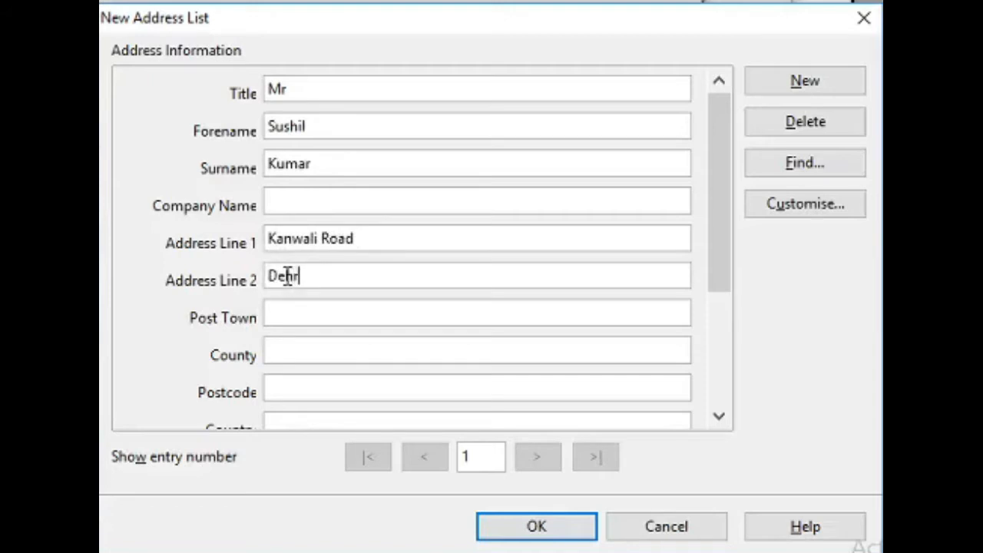
pyautogui.write('adun')
# Set the first recipient's country to India and gender to male, and add a blank second entry.
pyautogui.click(718, 415)
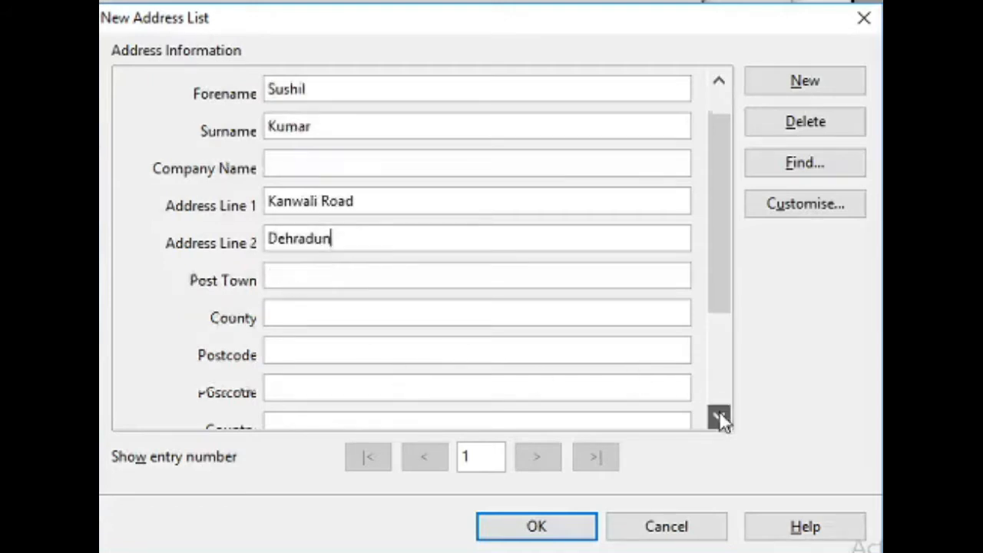
pyautogui.doubleClick(718, 416)
pyautogui.click(342, 312)
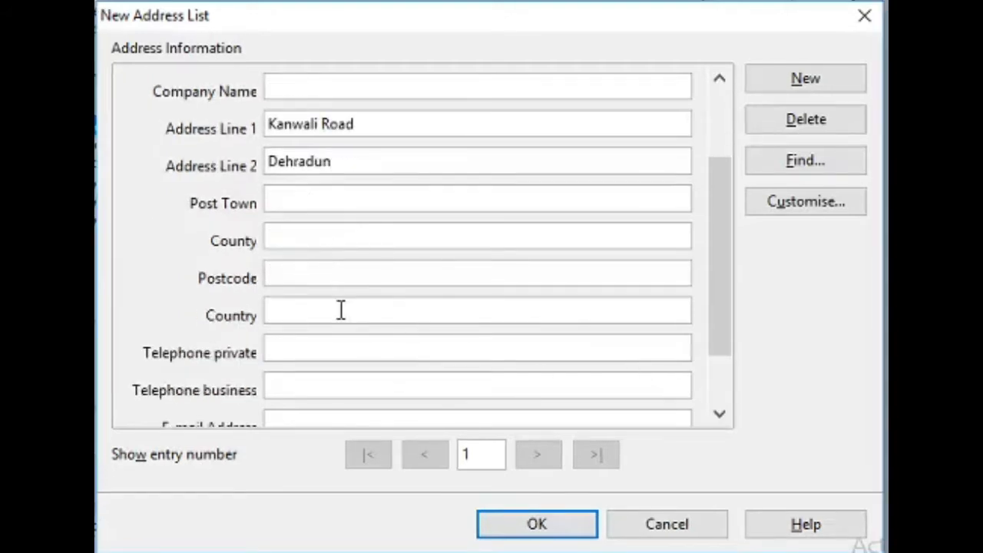
pyautogui.write('India')
pyautogui.doubleClick(722, 416)
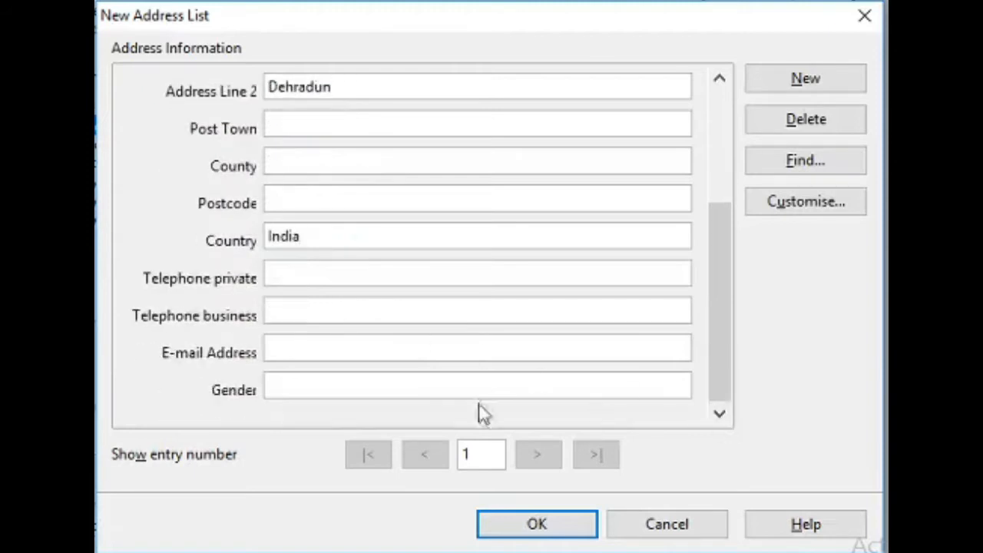
pyautogui.click(299, 386)
pyautogui.write('male')
pyautogui.click(776, 78)
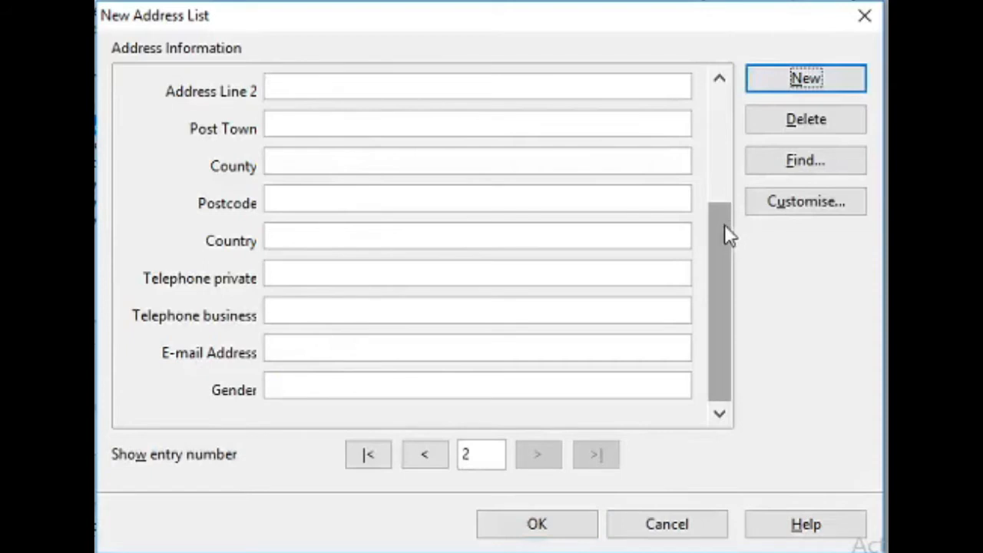
pyautogui.moveTo(725, 224); pyautogui.dragTo(718, 84)
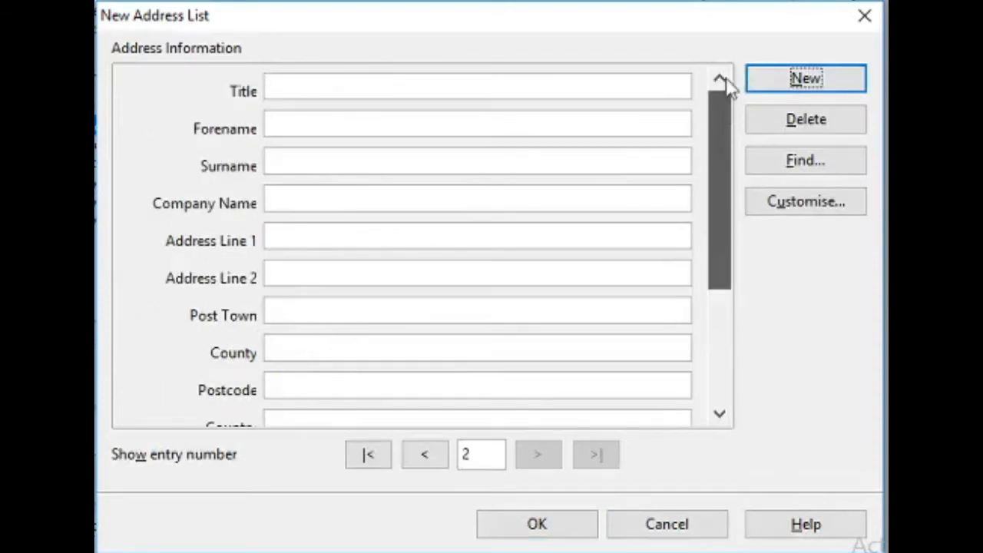
pyautogui.click(346, 83)
pyautogui.write('Mrs')
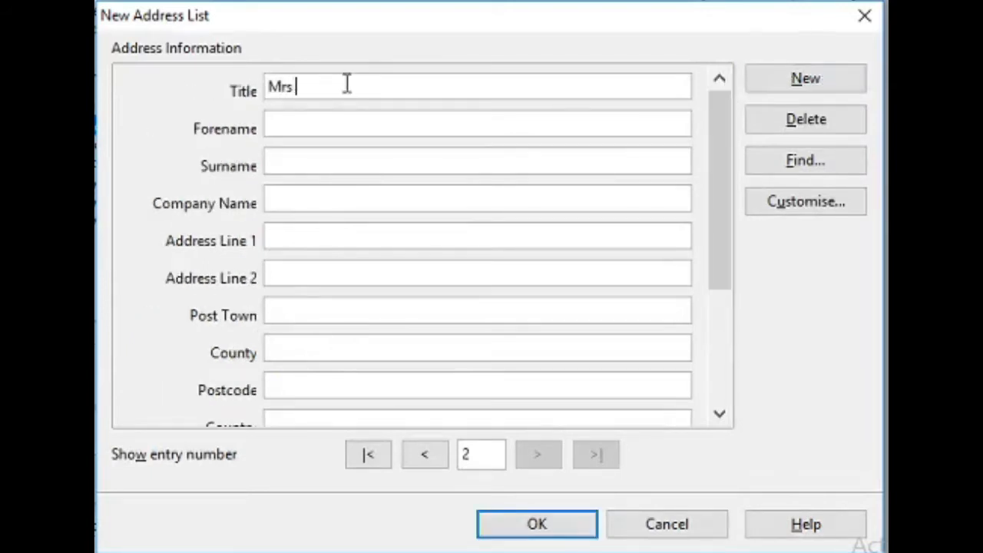
pyautogui.click(294, 126)
pyautogui.click(295, 153)
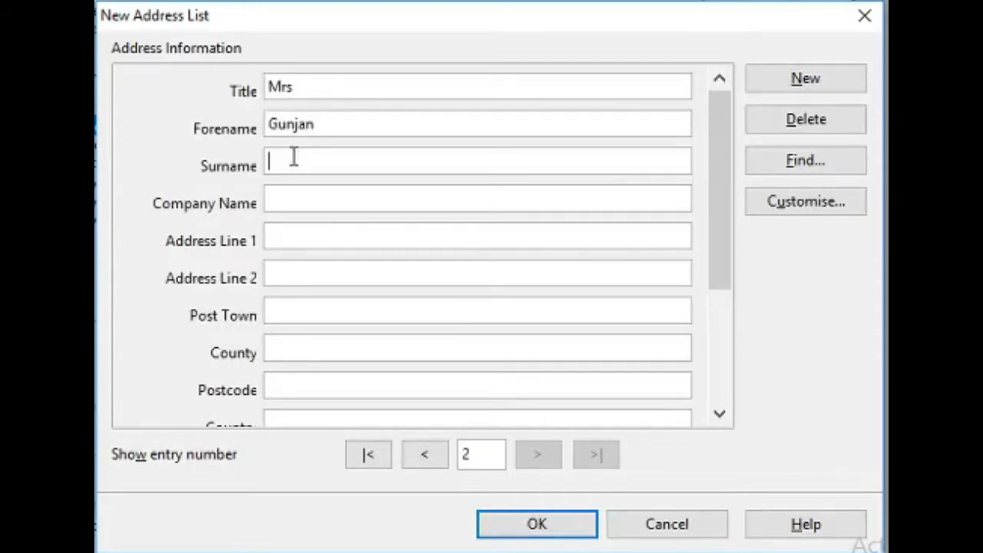
pyautogui.click(299, 238)
pyautogui.write('Sahasthdhara Road')
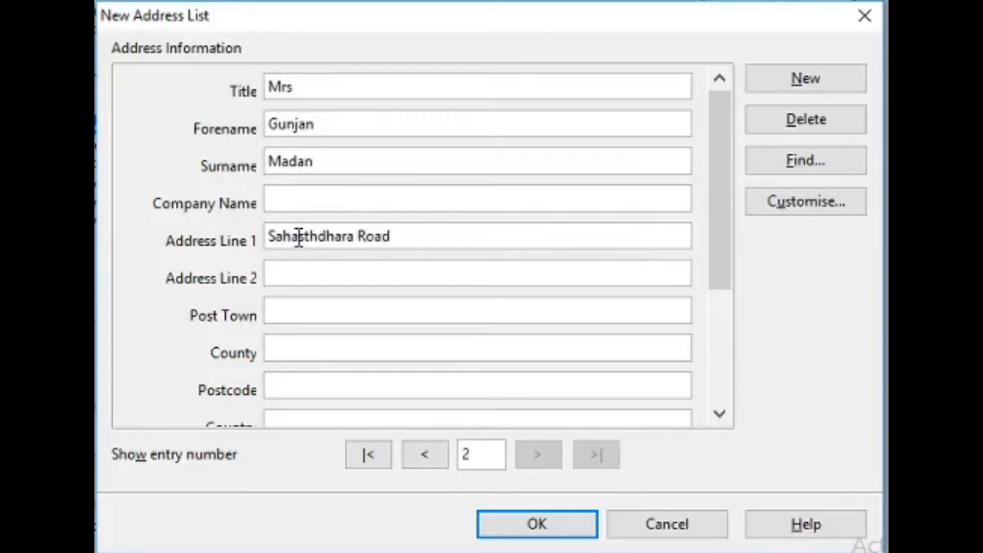
pyautogui.click(294, 278)
pyautogui.write('Dehradun')
pyautogui.click(720, 416)
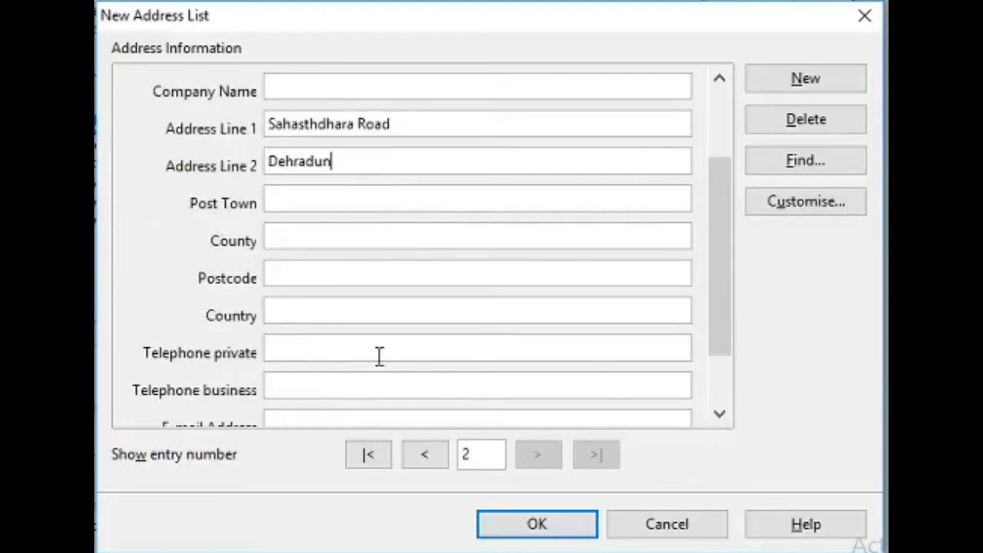
pyautogui.click(313, 312)
pyautogui.write('India')
pyautogui.click(720, 416)
pyautogui.click(719, 415)
pyautogui.click(293, 384)
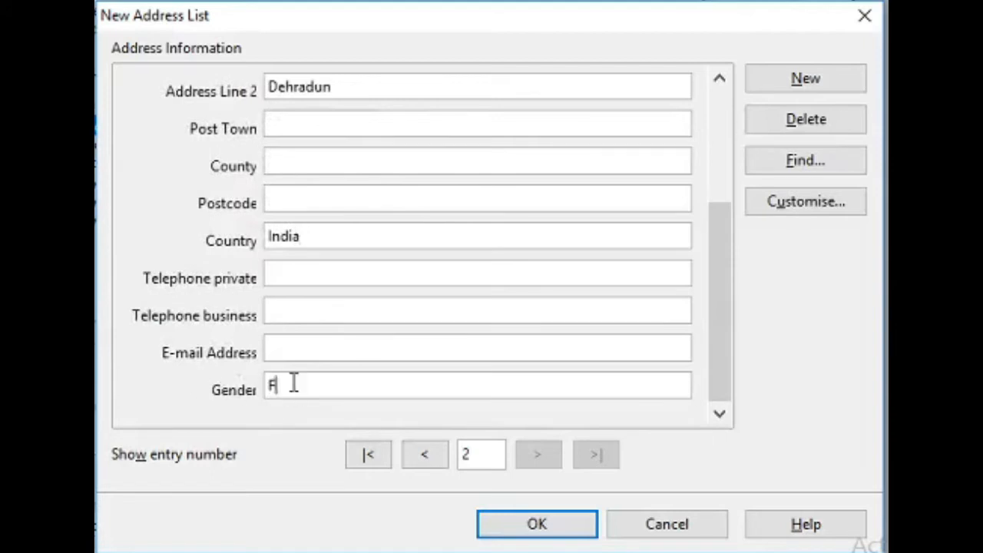
pyautogui.write('Female')
pyautogui.click(776, 77)
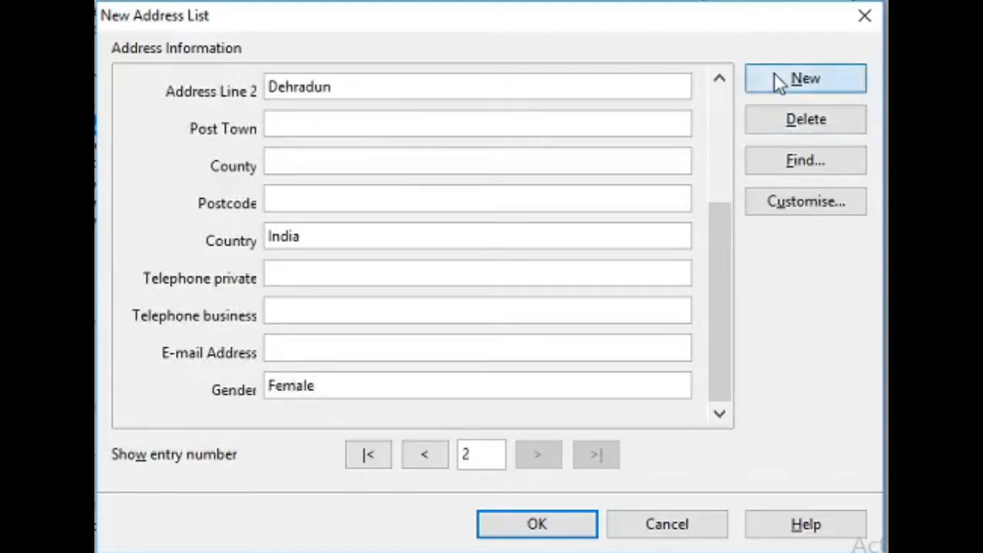
pyautogui.moveTo(725, 234); pyautogui.dragTo(725, 121)
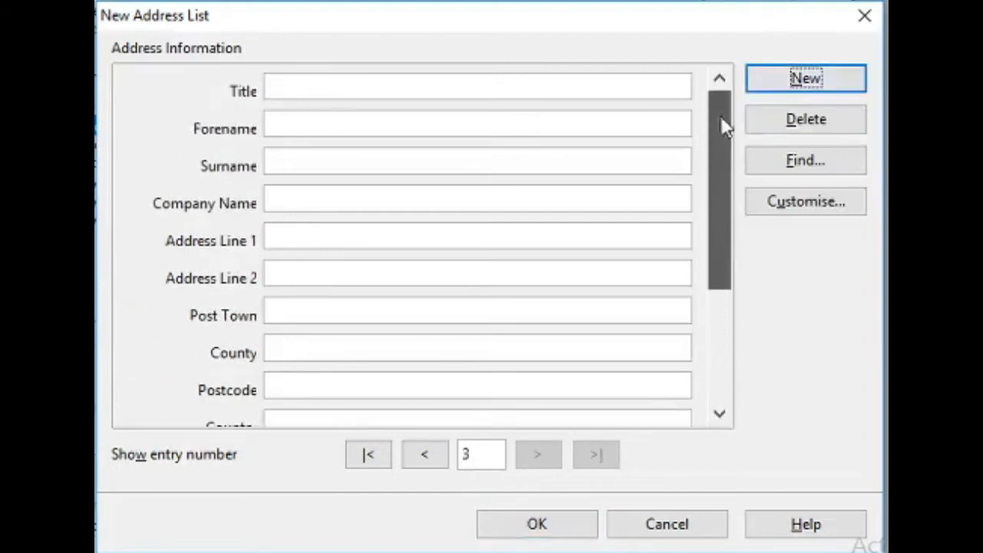
pyautogui.click(343, 85)
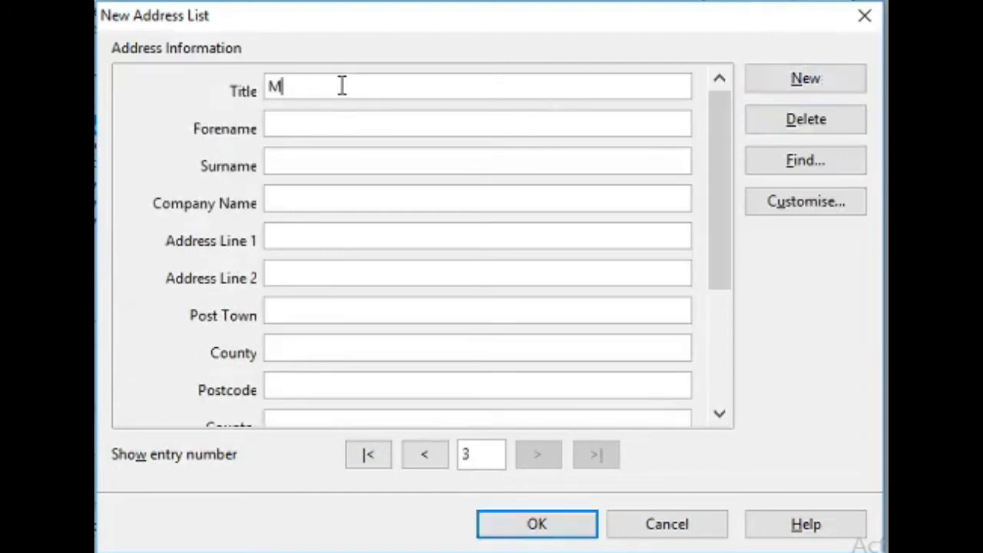
pyautogui.click(306, 129)
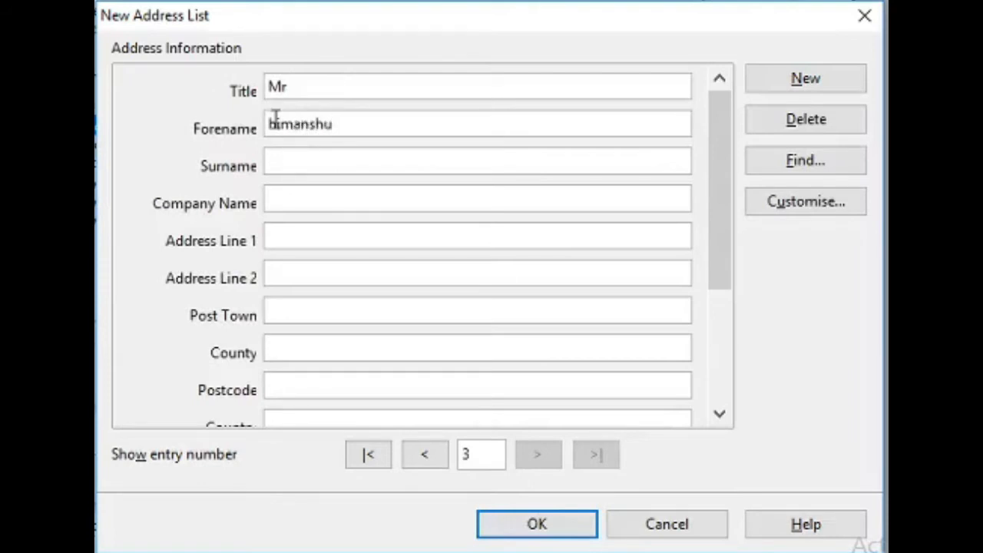
pyautogui.click(274, 123)
pyautogui.press('BackSpace')
pyautogui.write('H')
pyautogui.click(291, 156)
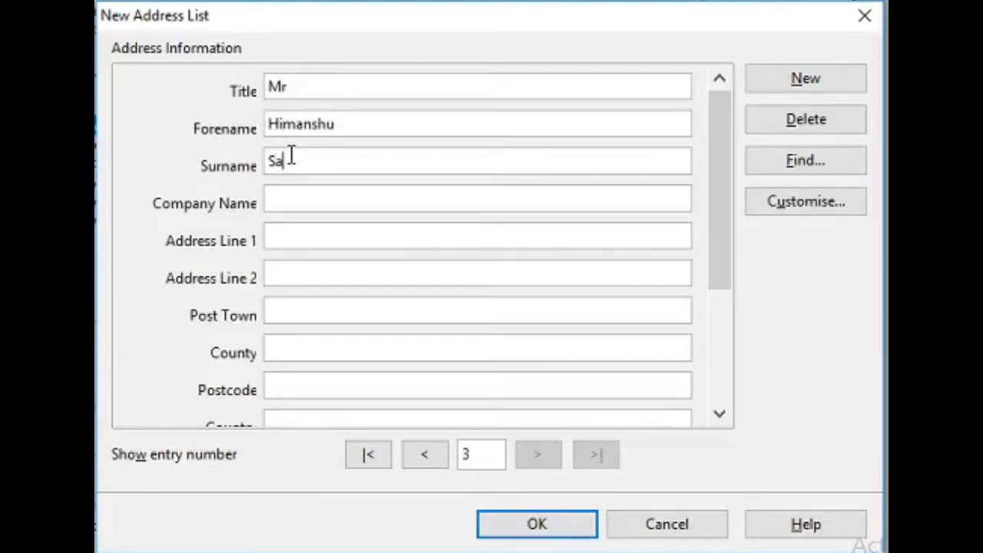
pyautogui.click(286, 236)
pyautogui.write('Raipur ')
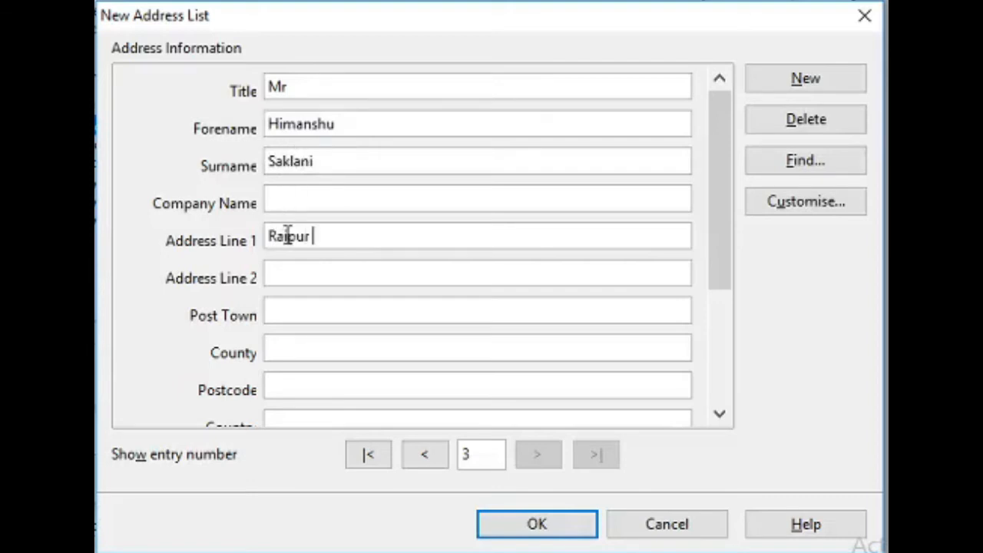
pyautogui.write('Road')
pyautogui.click(291, 281)
pyautogui.write('Deh')
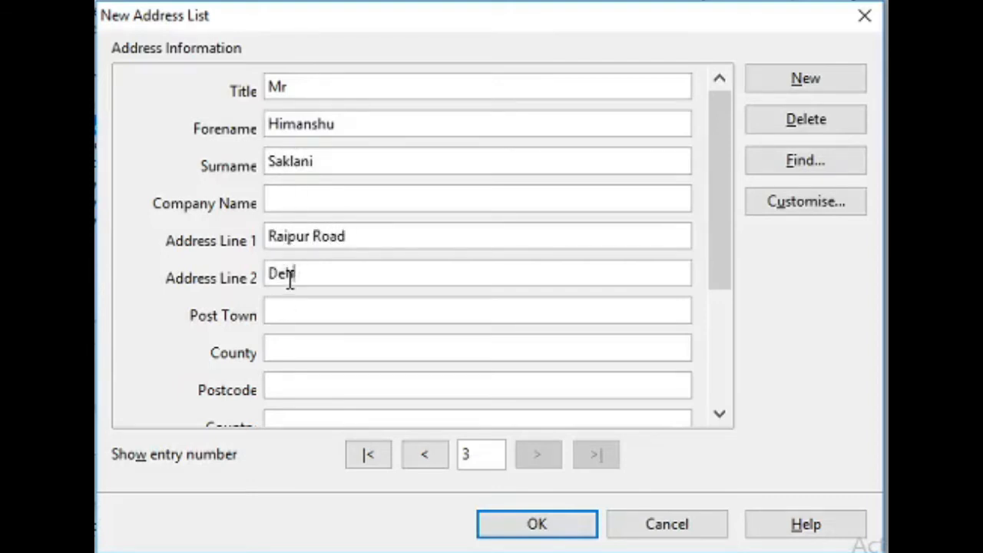
pyautogui.write('radun')
pyautogui.click(720, 415)
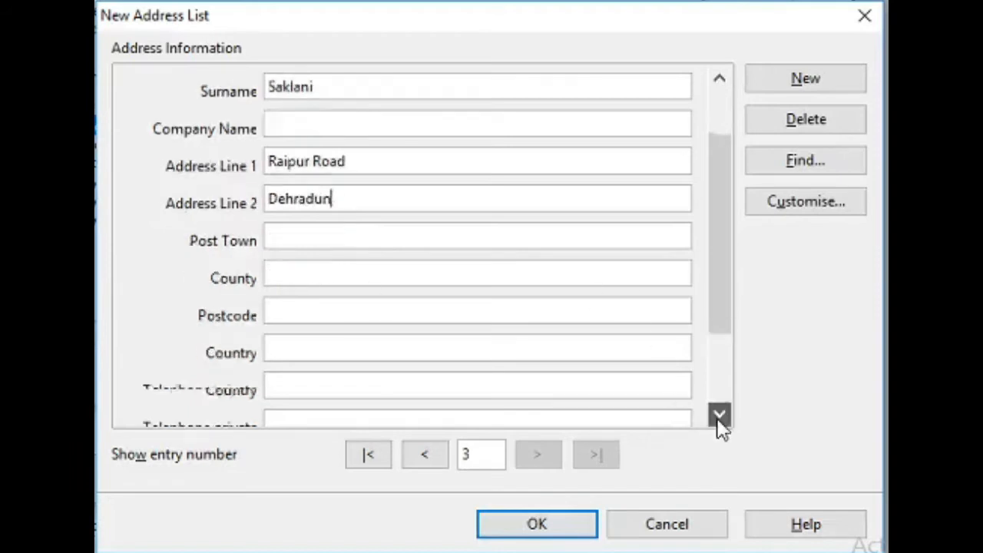
pyautogui.click(719, 415)
pyautogui.click(367, 269)
pyautogui.write('India')
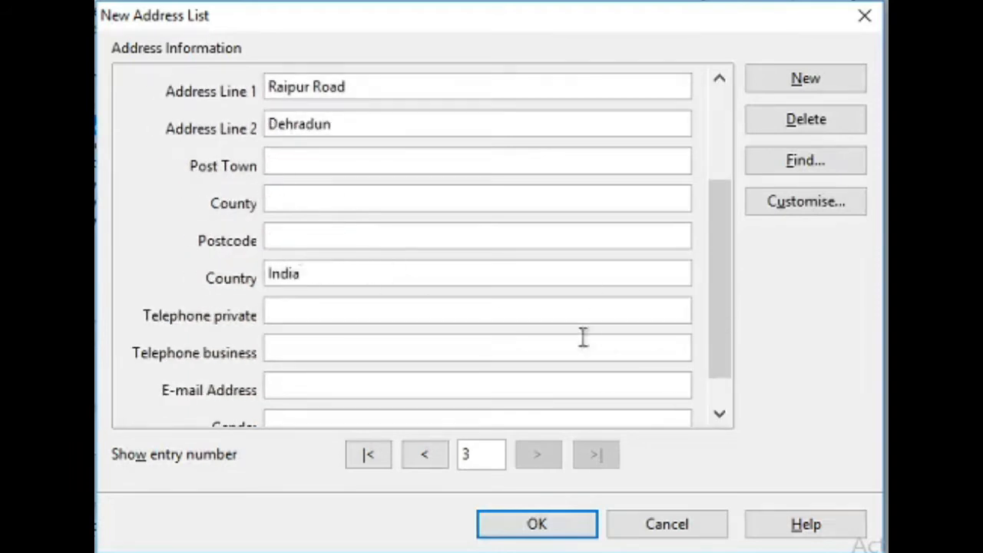
pyautogui.click(719, 415)
pyautogui.click(283, 382)
pyautogui.write('Male')
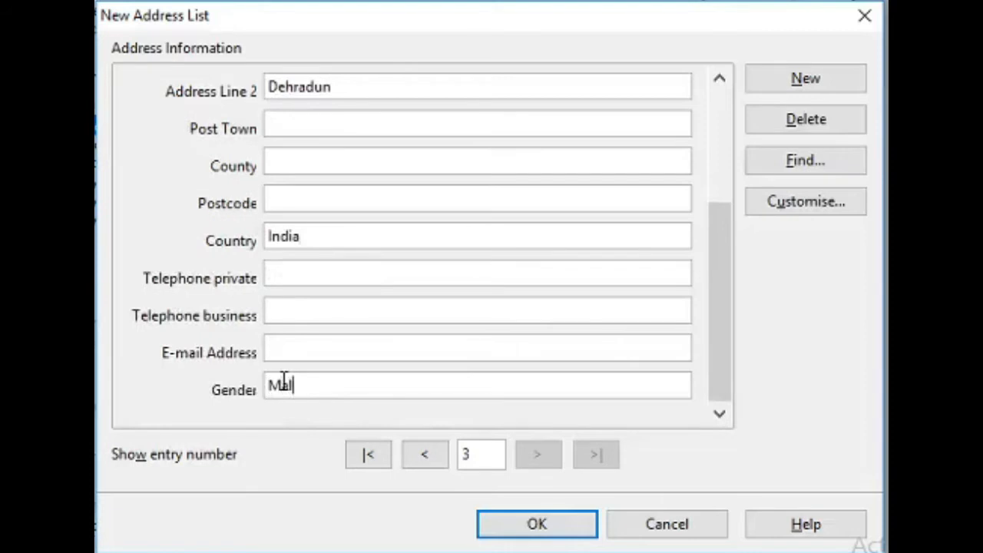
pyautogui.click(791, 80)
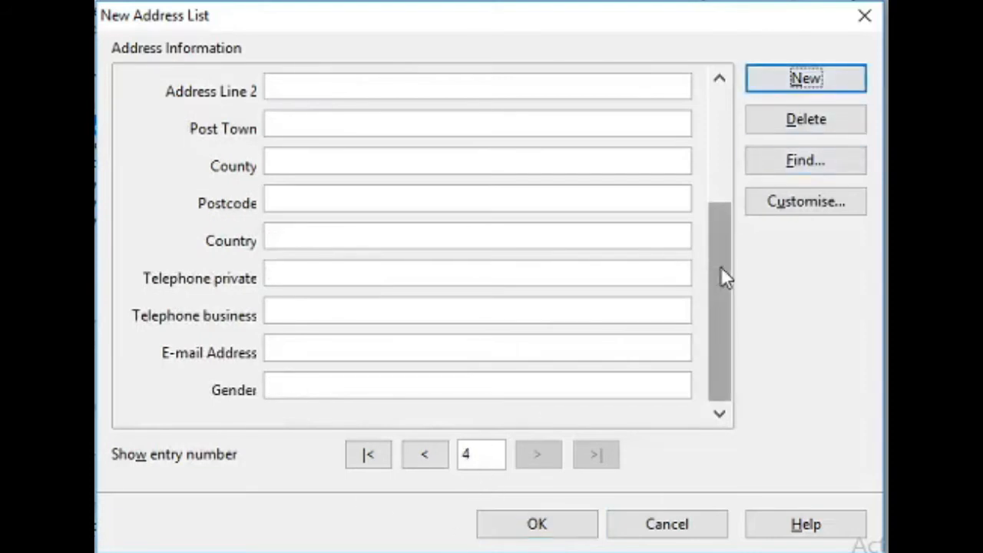
pyautogui.moveTo(721, 267); pyautogui.dragTo(715, 131)
pyautogui.click(311, 94)
pyautogui.write('Mrs')
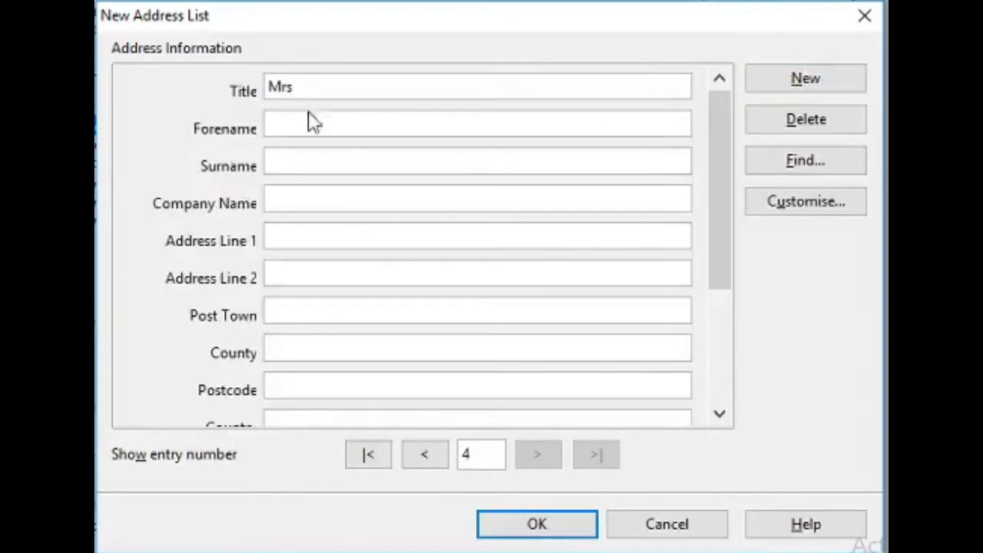
pyautogui.click(310, 119)
pyautogui.click(293, 168)
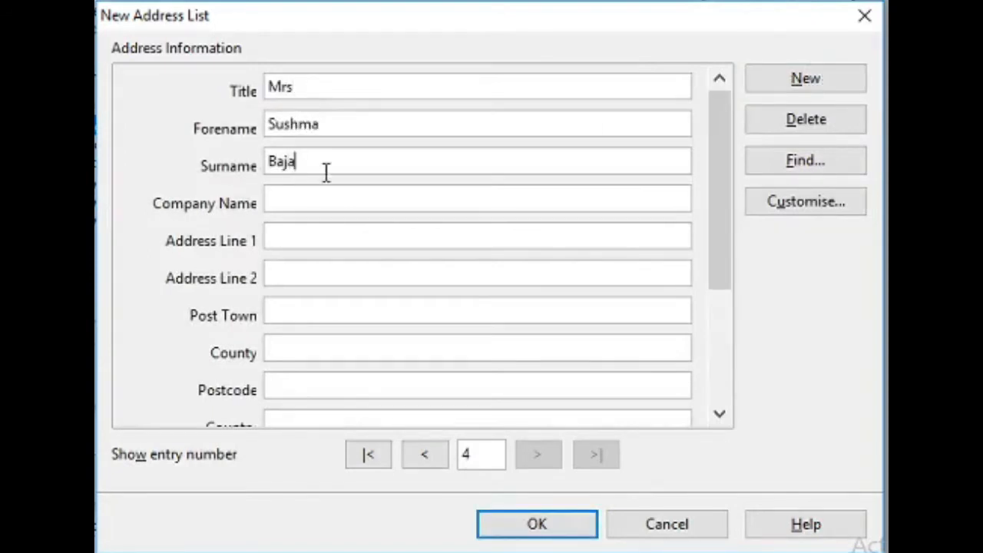
pyautogui.write('Patel nagar')
pyautogui.click(318, 237)
pyautogui.press('BackSpace')
pyautogui.write('N')
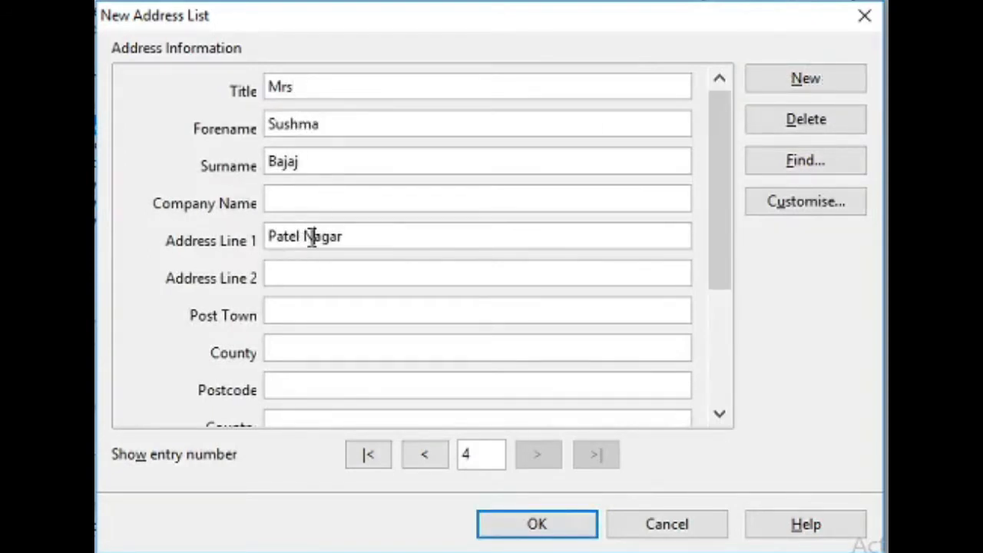
pyautogui.click(298, 274)
pyautogui.write('Dehradun')
pyautogui.click(720, 414)
pyautogui.click(374, 301)
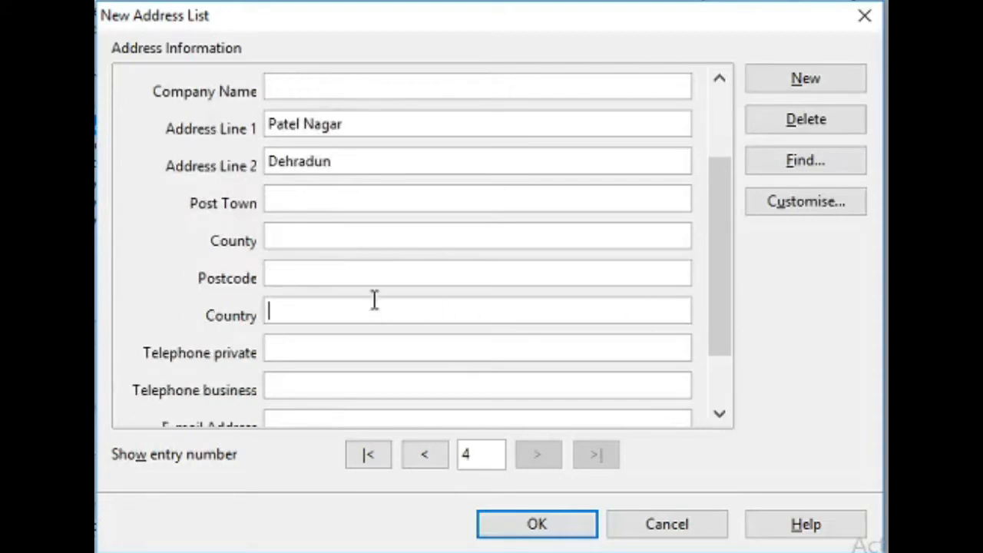
pyautogui.write('India')
pyautogui.click(720, 414)
pyautogui.click(320, 380)
pyautogui.write('M')
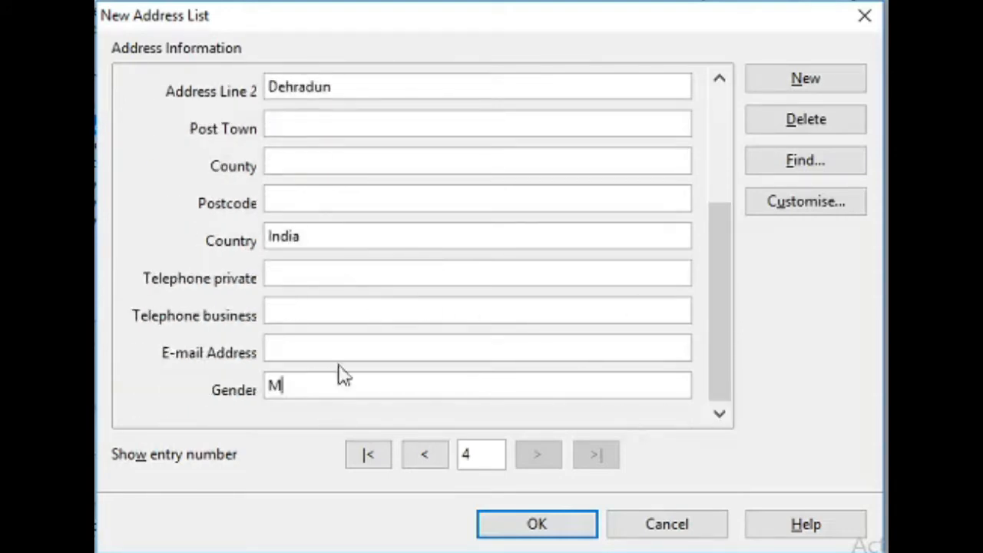
pyautogui.moveTo(708, 277)
pyautogui.mouseDown()
pyautogui.moveTo(709, 204)
pyautogui.moveTo(708, 269)
pyautogui.mouseUp()
pyautogui.click(316, 392)
pyautogui.press('BackSpace')
pyautogui.write('Female')
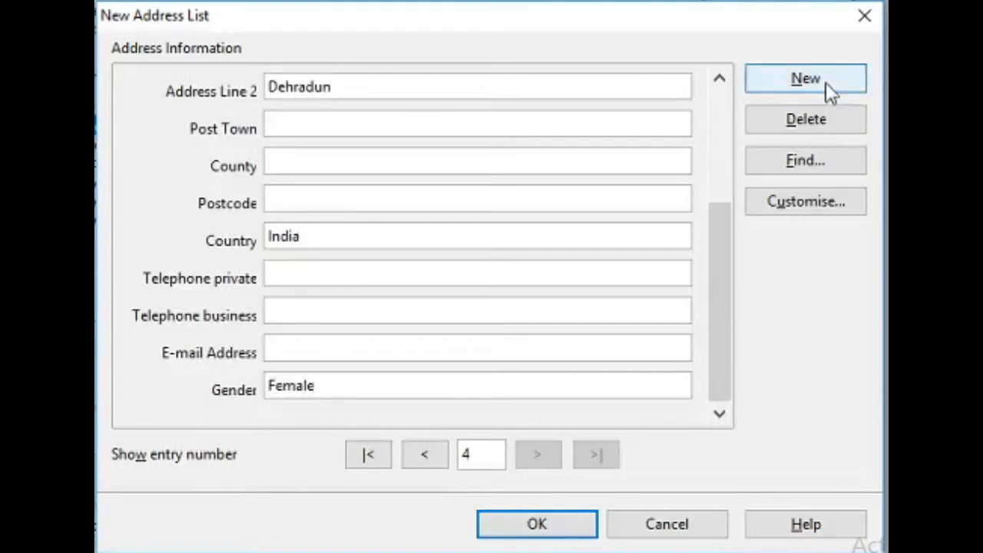
pyautogui.click(826, 83)
pyautogui.moveTo(719, 230); pyautogui.dragTo(710, 84)
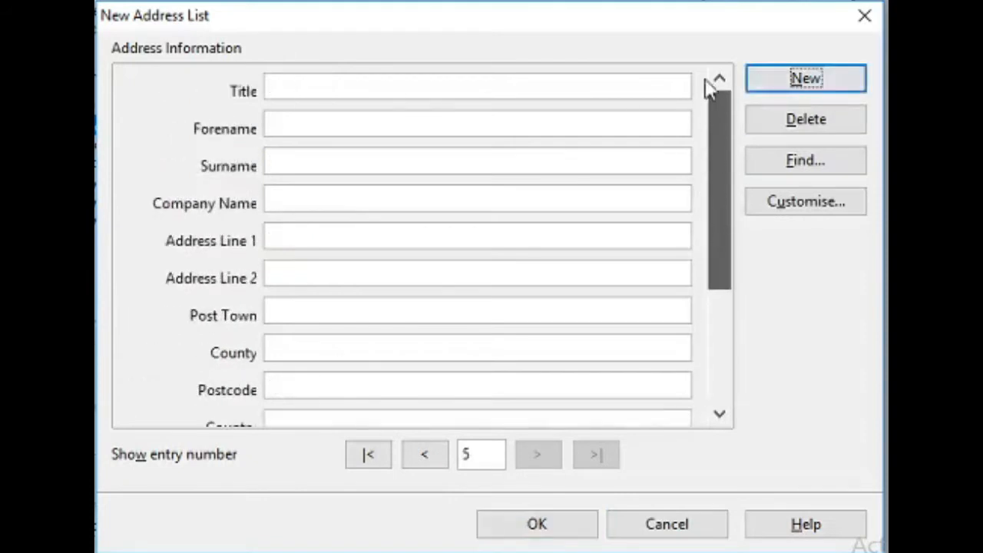
pyautogui.click(292, 90)
pyautogui.write('Mr')
pyautogui.click(288, 125)
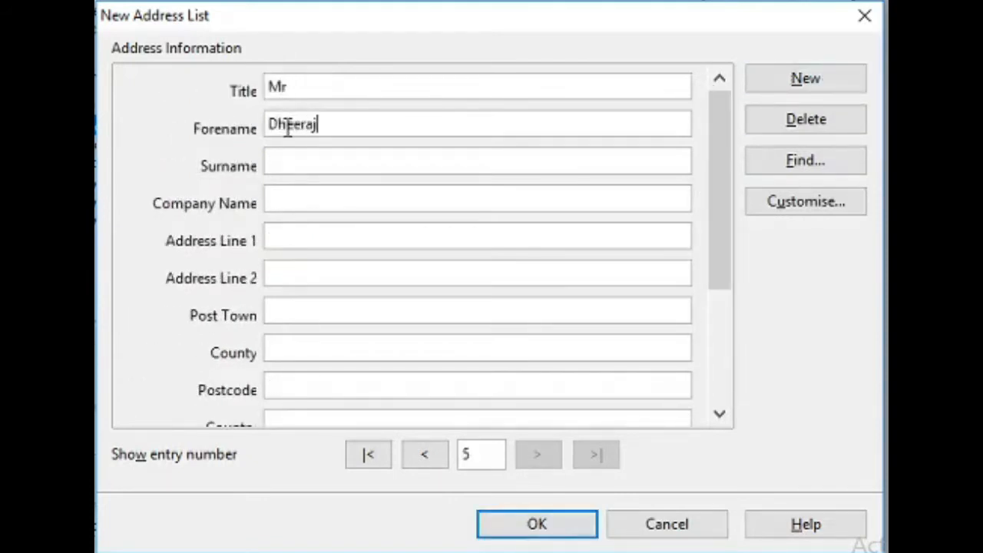
pyautogui.click(287, 164)
pyautogui.click(292, 234)
pyautogui.write('Near ')
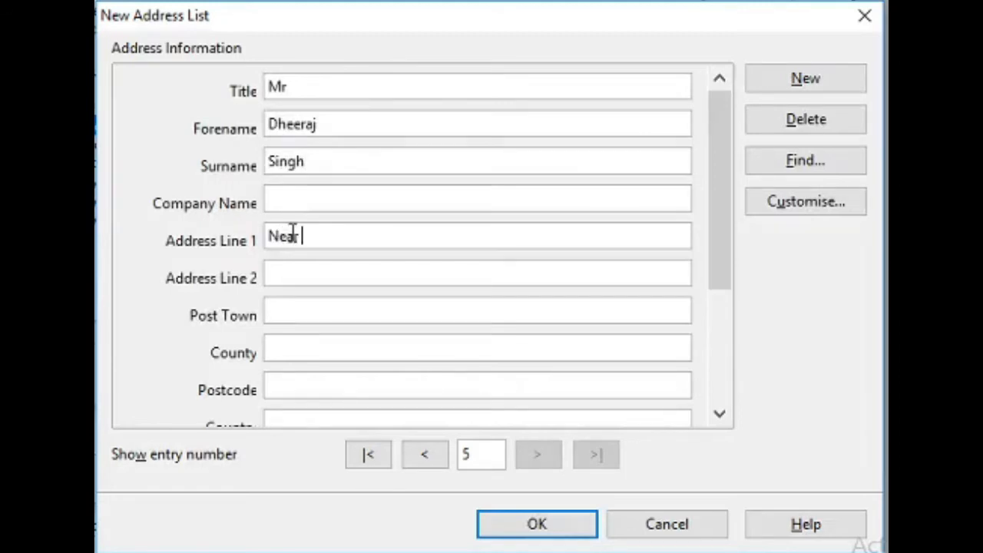
pyautogui.write('Asian Public School')
pyautogui.click(297, 278)
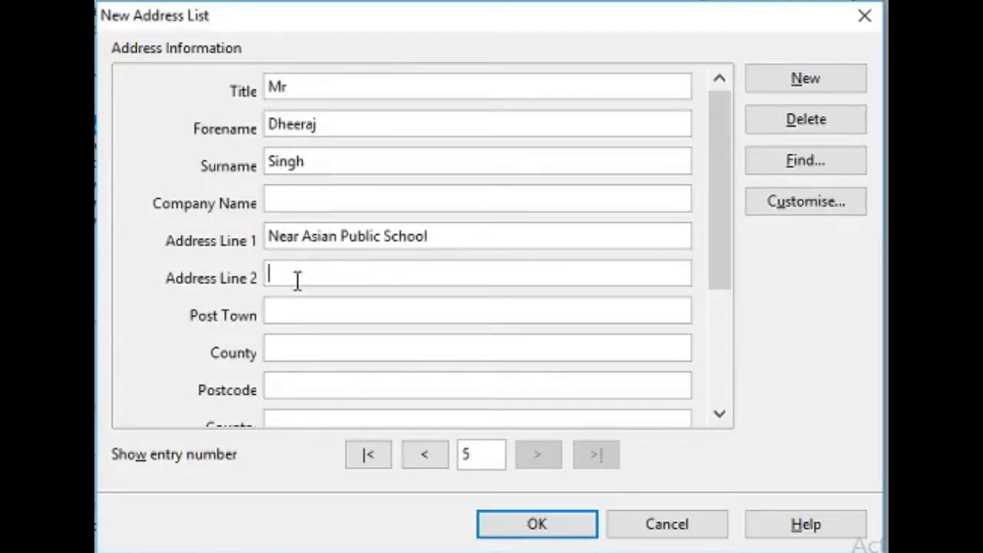
pyautogui.write('Dehradun')
pyautogui.click(720, 414)
pyautogui.click(328, 314)
pyautogui.write('India')
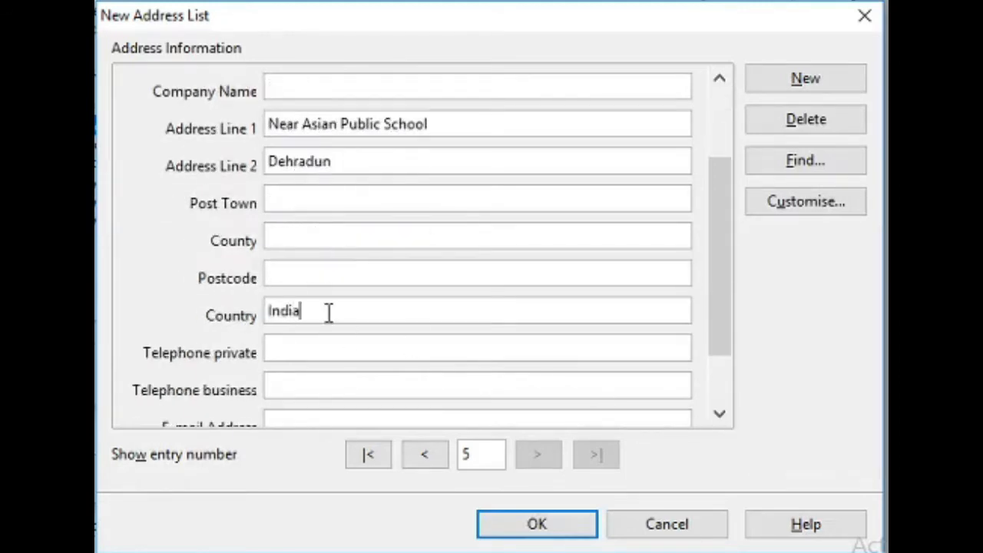
pyautogui.click(720, 411)
pyautogui.click(280, 382)
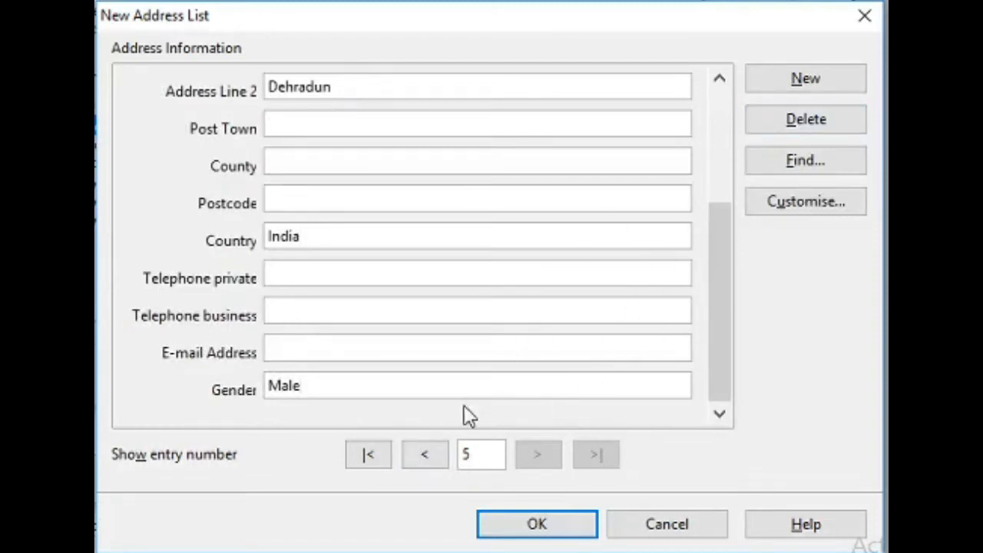
pyautogui.click(421, 463)
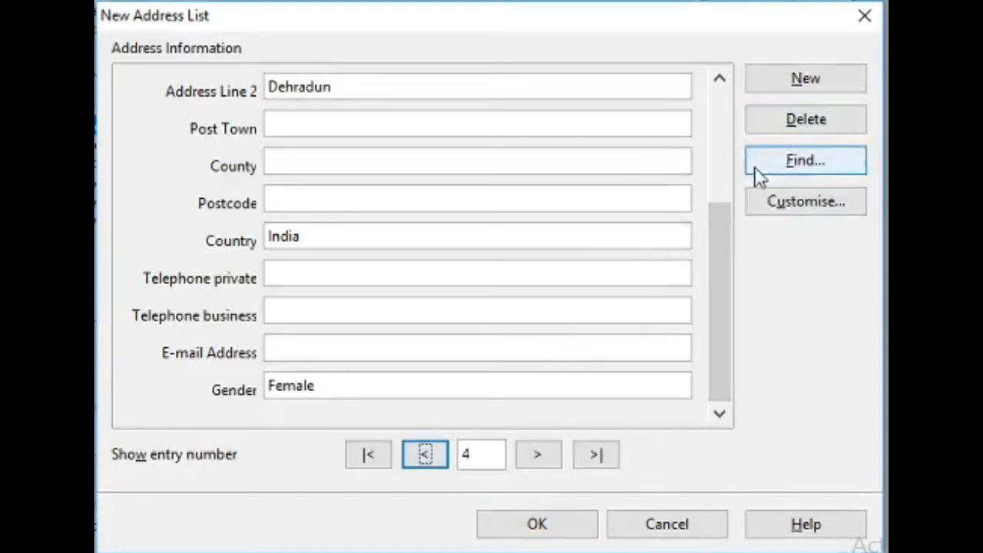
pyautogui.click(547, 528)
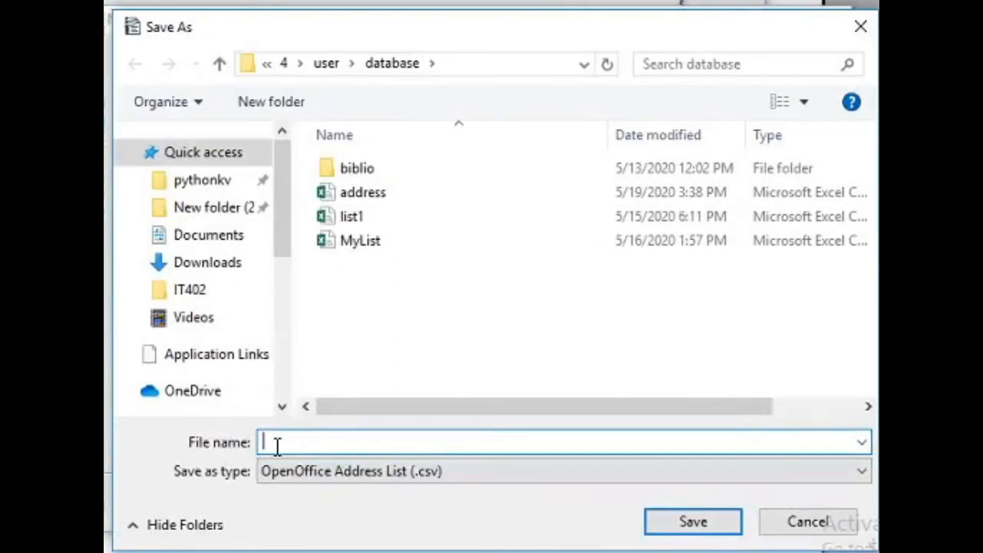
# Save the recipient list as firstdata and close the New Address List dialog.
pyautogui.write('firstdata')
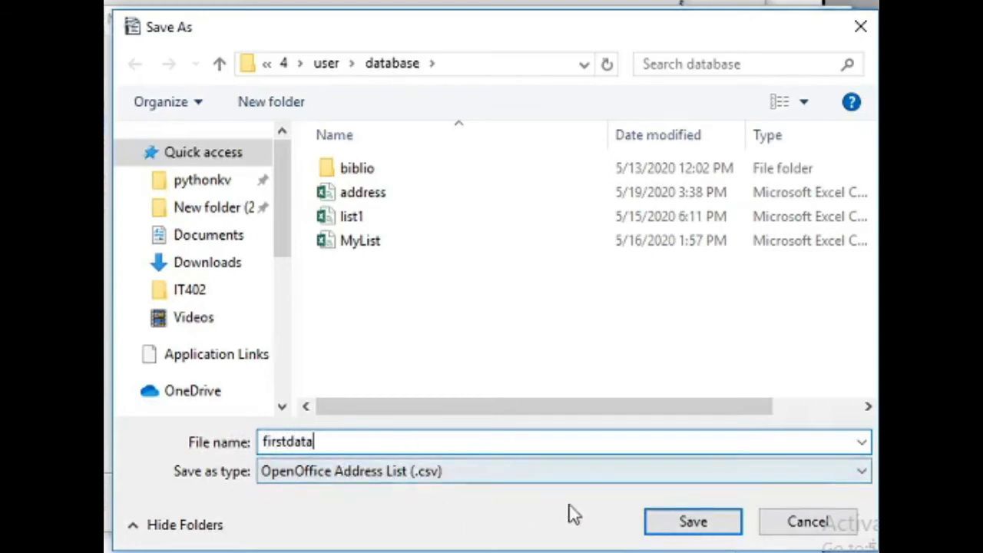
pyautogui.click(693, 523)
pyautogui.click(494, 502)
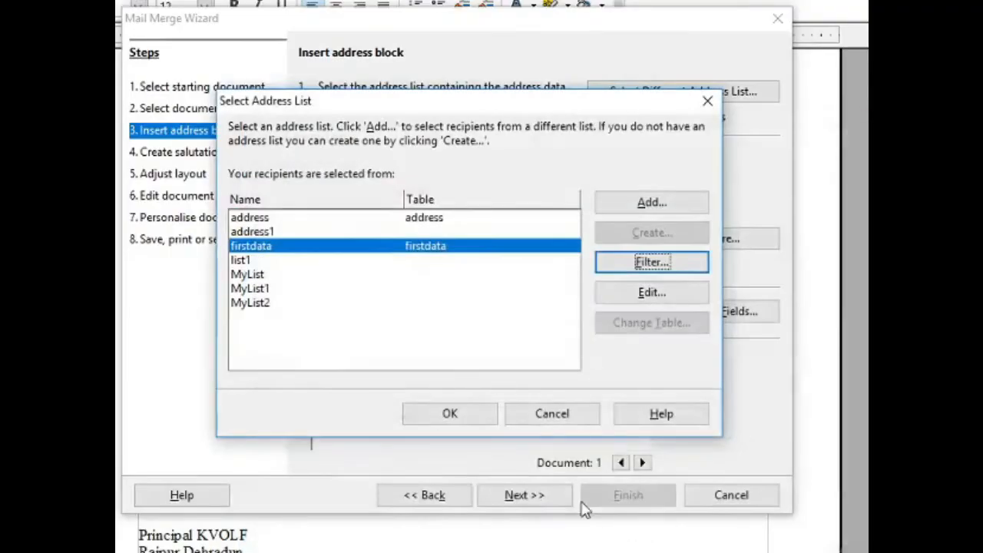
# Confirm firstdata as the recipients' address list for the mail merge.
pyautogui.click(444, 413)
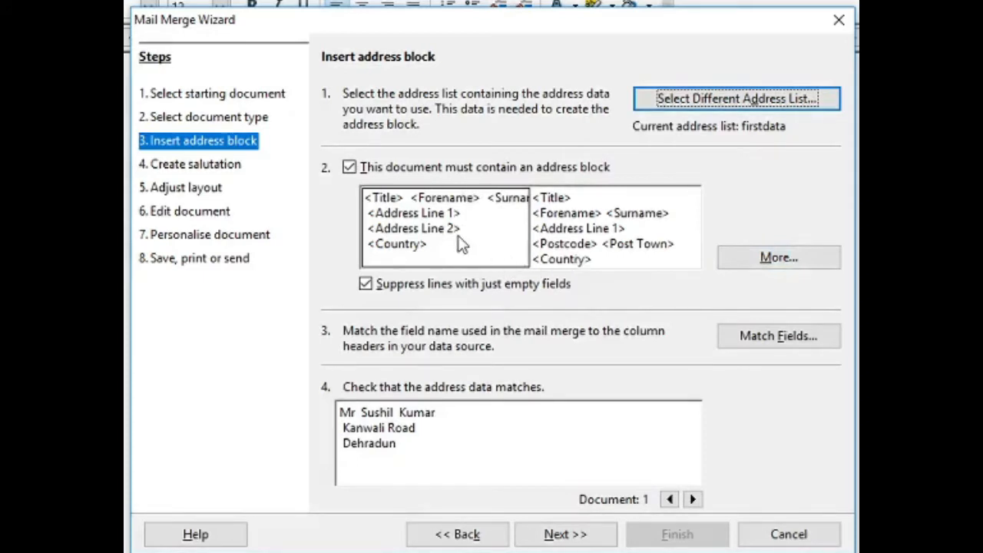
# Compare address block layouts, then edit the top-left Title, Forename, Surname, Country layout.
pyautogui.click(778, 259)
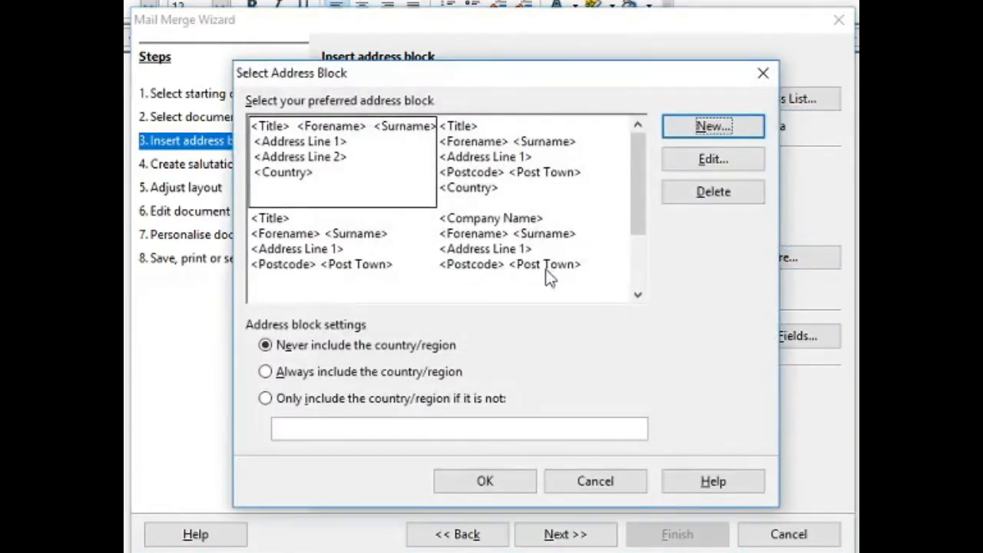
pyautogui.click(342, 256)
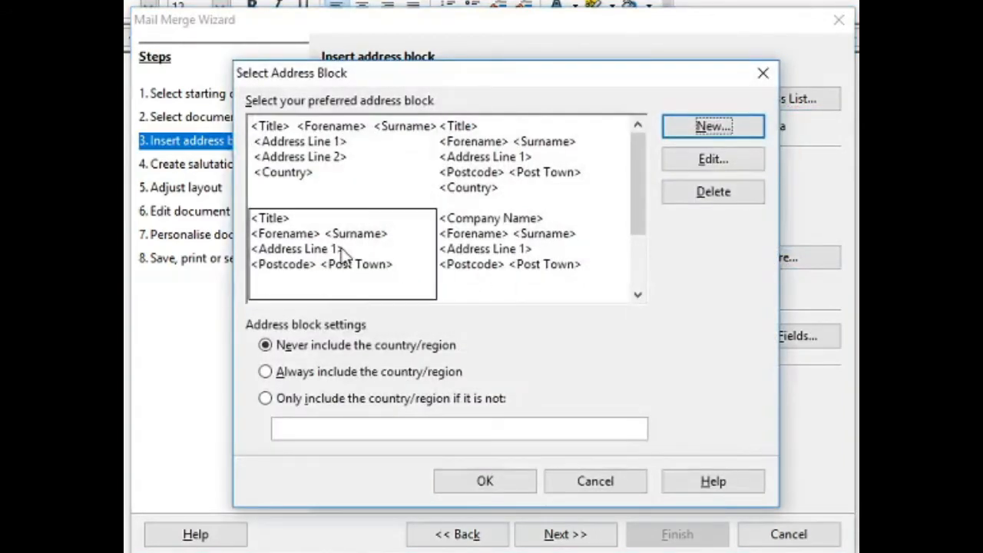
pyautogui.click(485, 187)
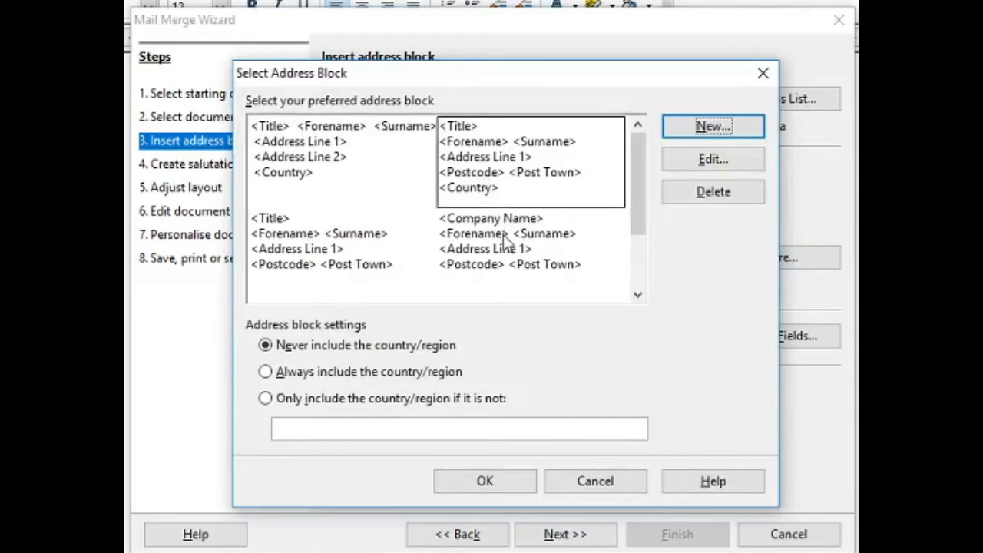
pyautogui.click(506, 243)
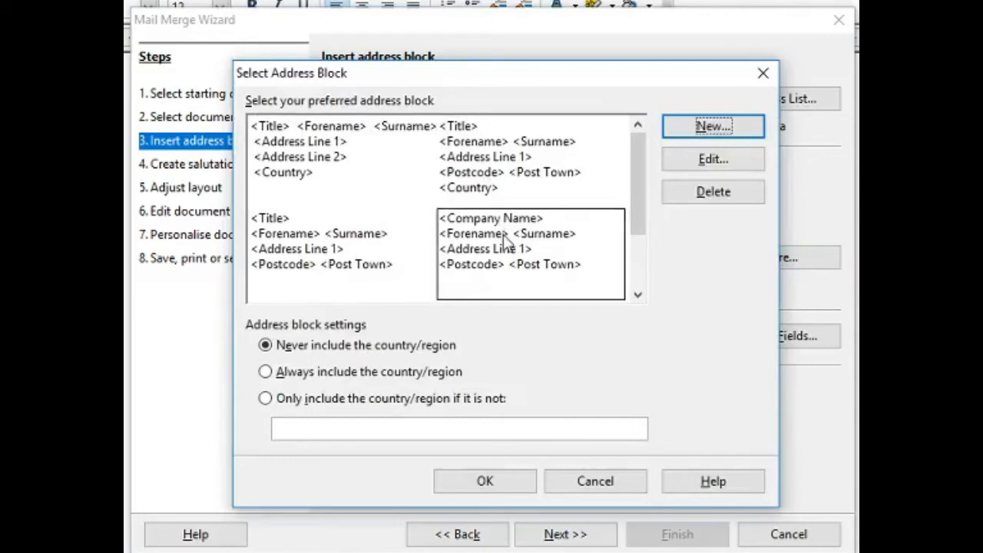
pyautogui.click(339, 170)
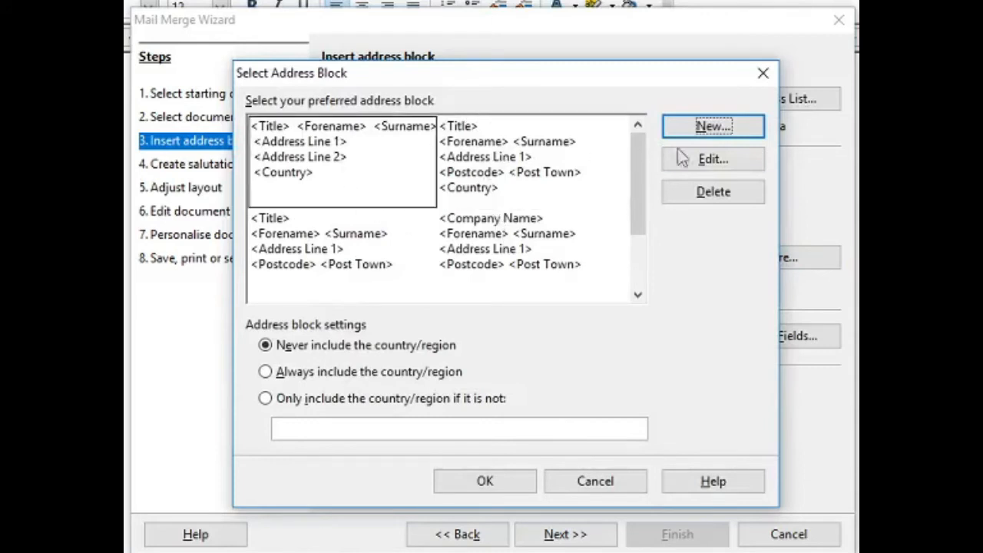
pyautogui.click(714, 161)
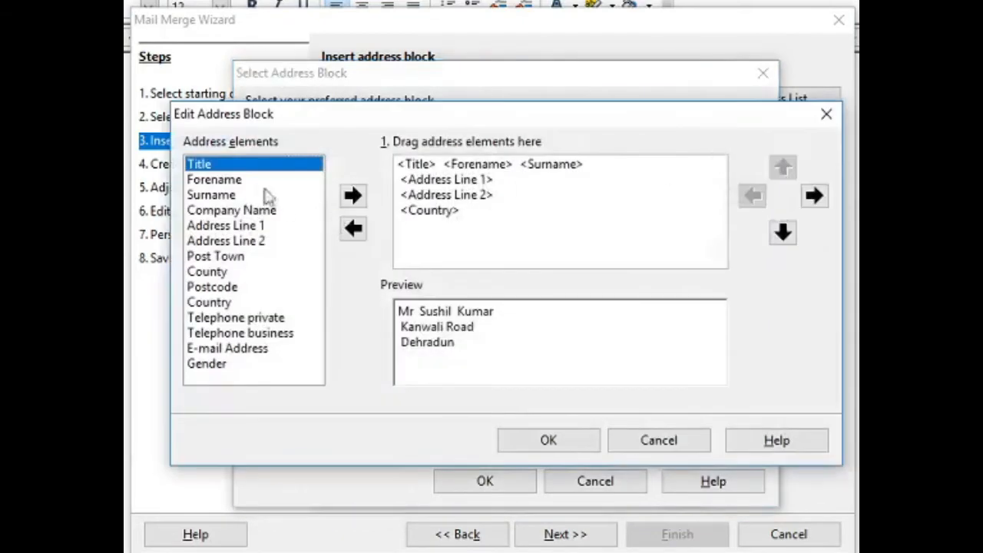
# Remove Title from the first line, re-add it, and drag it directly before Forename.
pyautogui.click(427, 163)
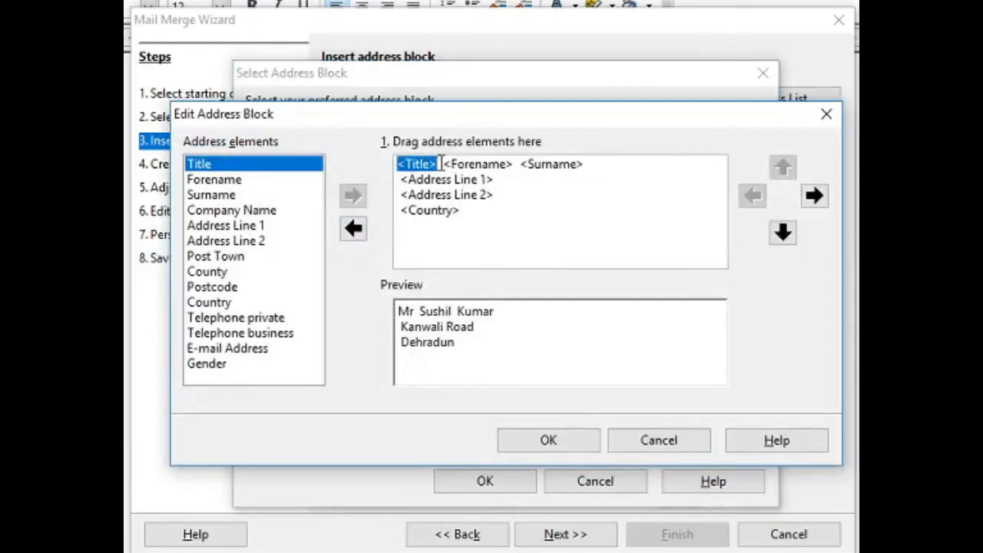
pyautogui.press('Delete')
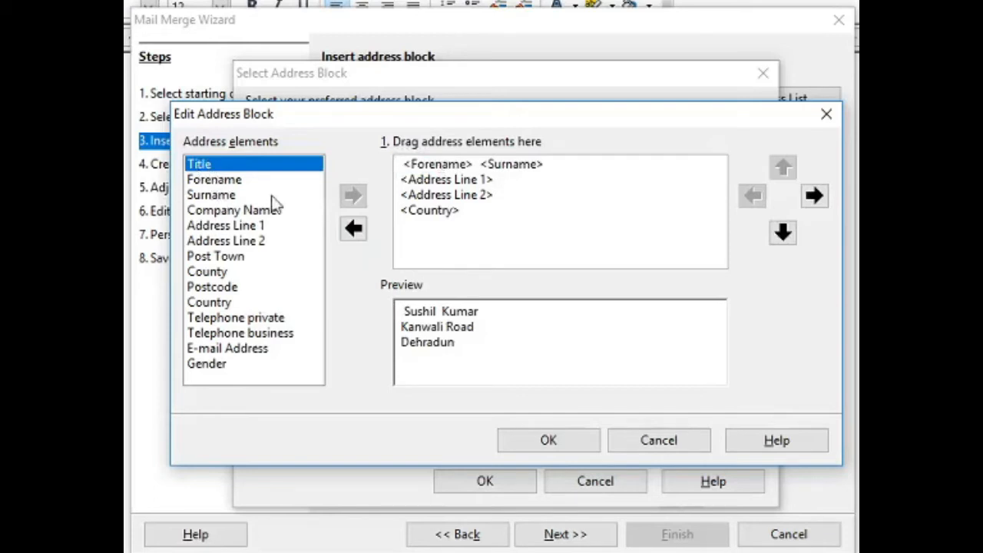
pyautogui.click(354, 231)
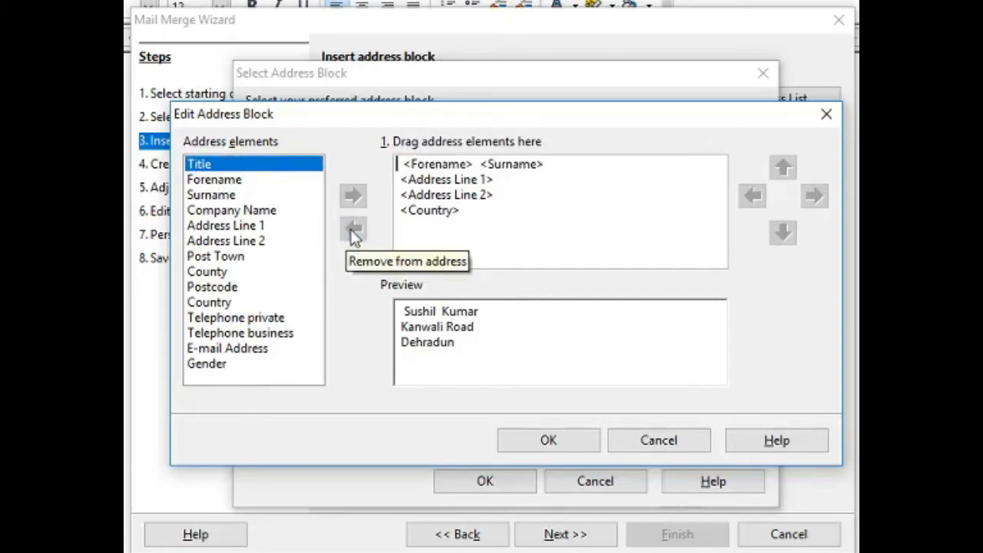
pyautogui.click(403, 182)
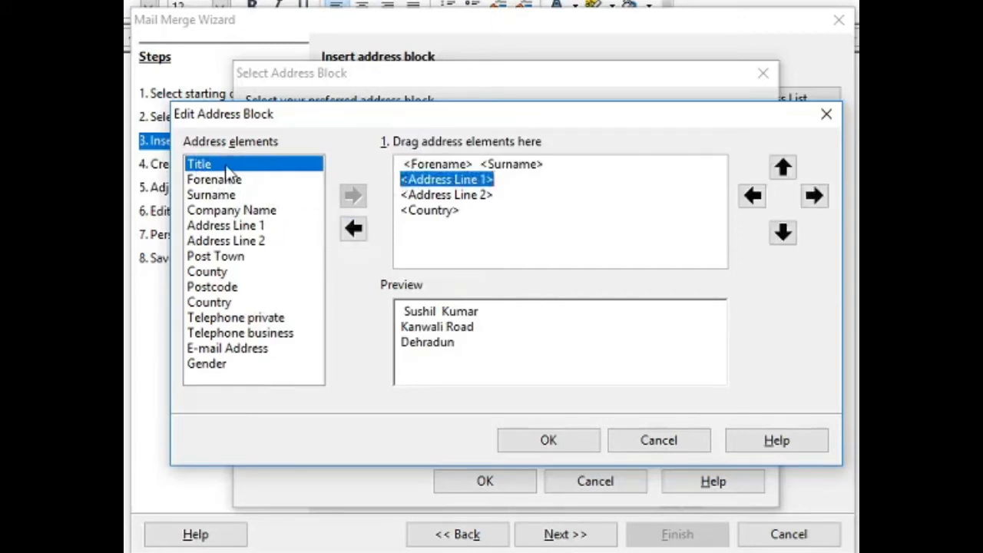
pyautogui.click(213, 195)
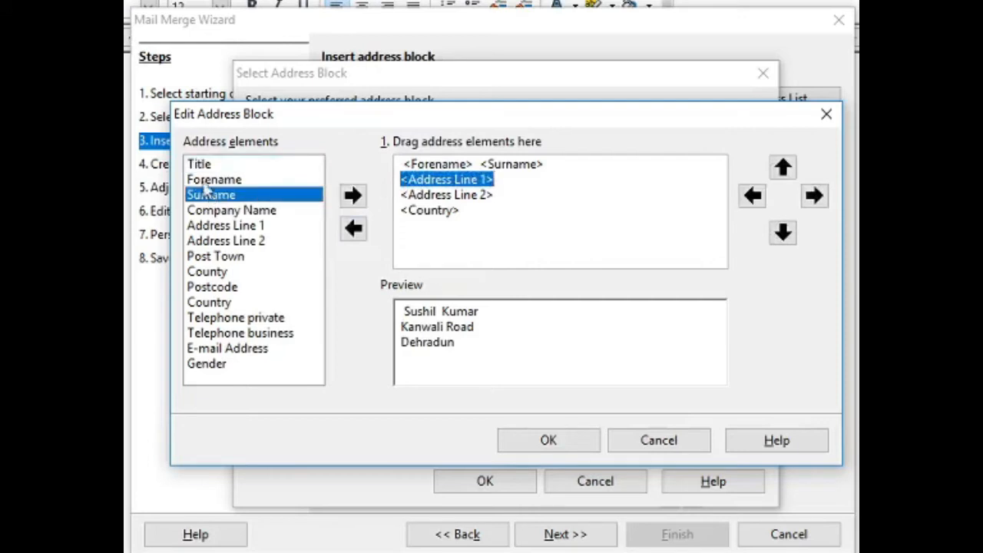
pyautogui.click(197, 165)
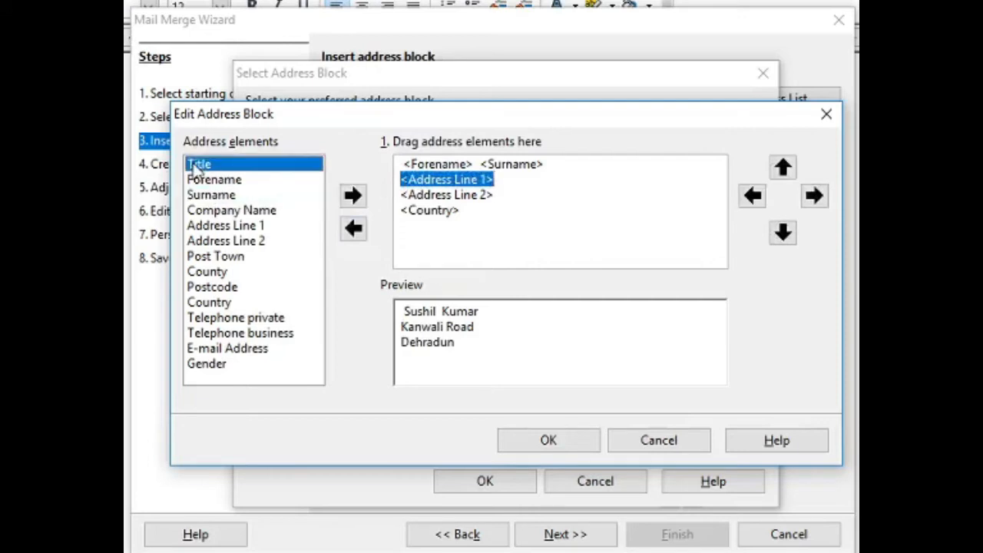
pyautogui.click(354, 197)
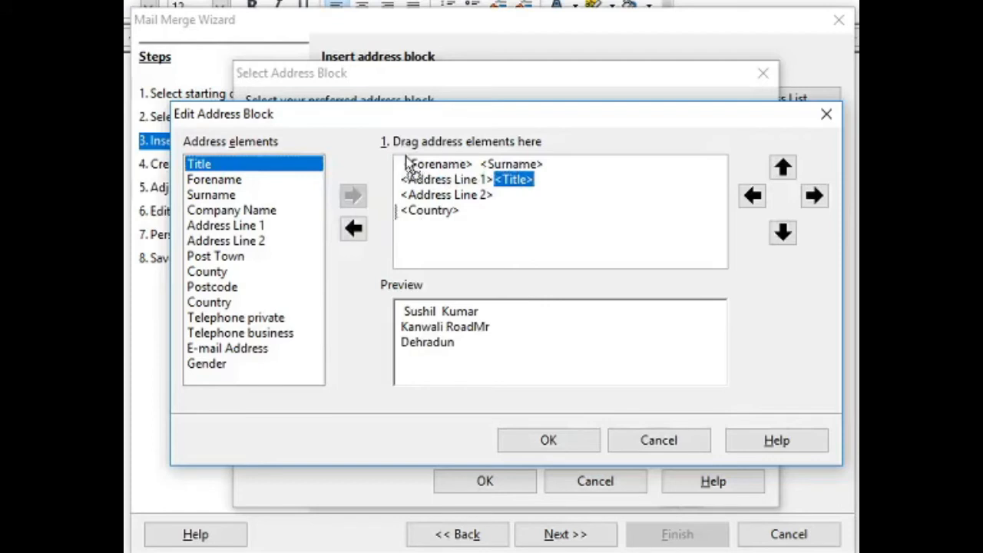
pyautogui.moveTo(407, 157); pyautogui.dragTo(407, 158)
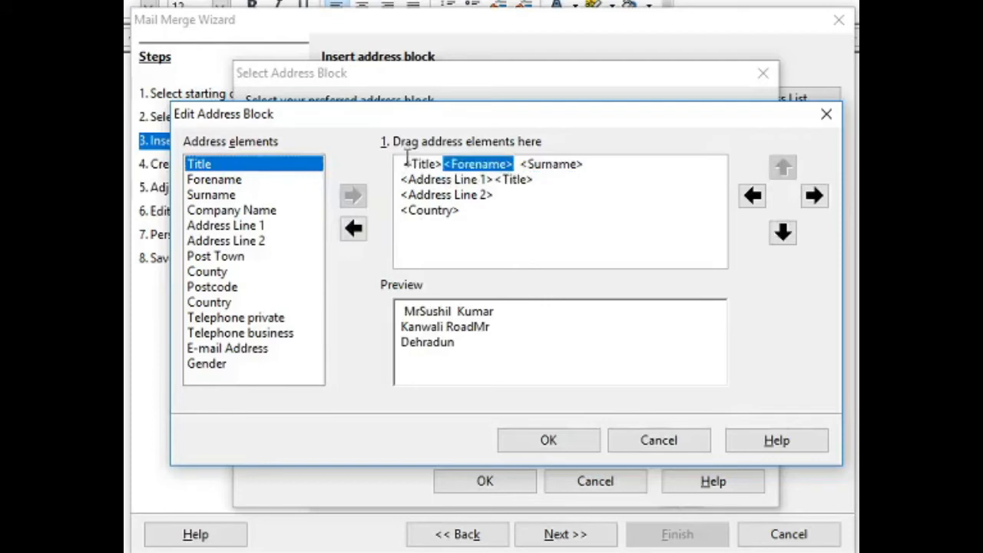
pyautogui.click(444, 171)
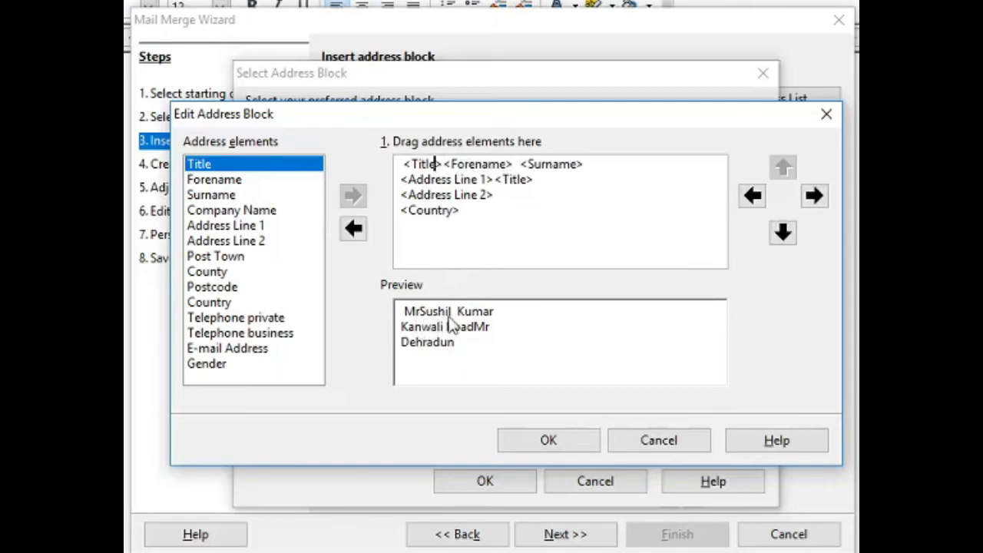
# Shift Surname and Forename rightward on the first line, away from Title.
pyautogui.click(444, 163)
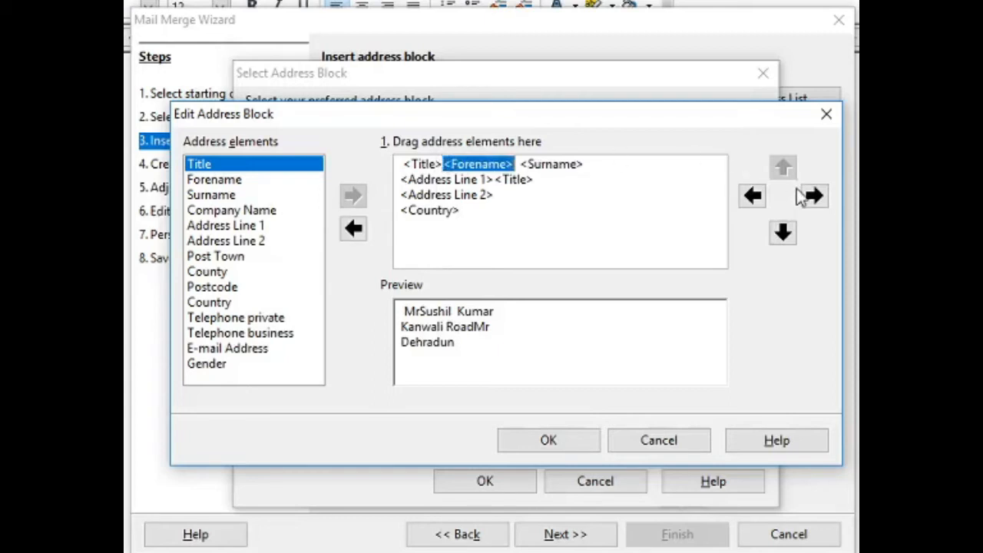
pyautogui.click(566, 165)
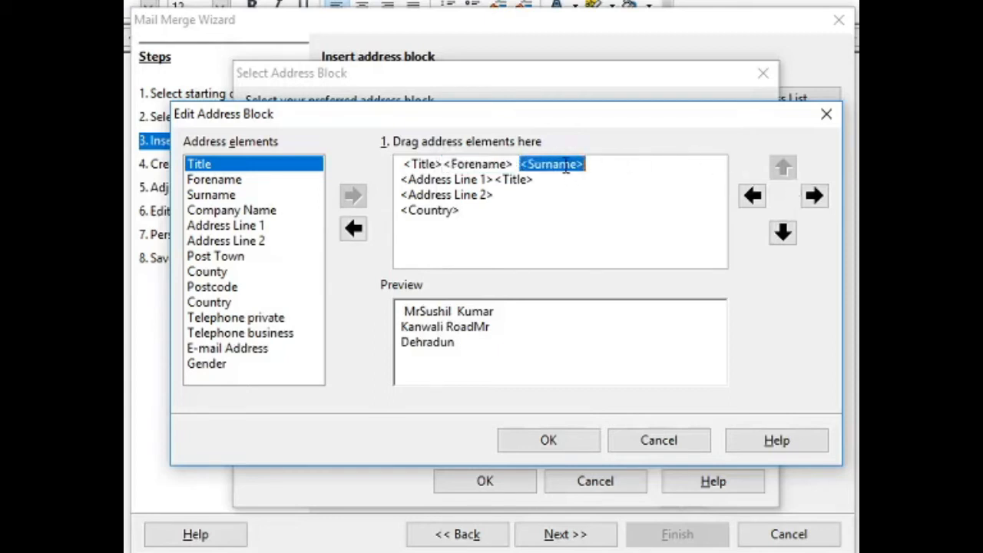
pyautogui.click(815, 195)
pyautogui.click(817, 197)
pyautogui.click(817, 197)
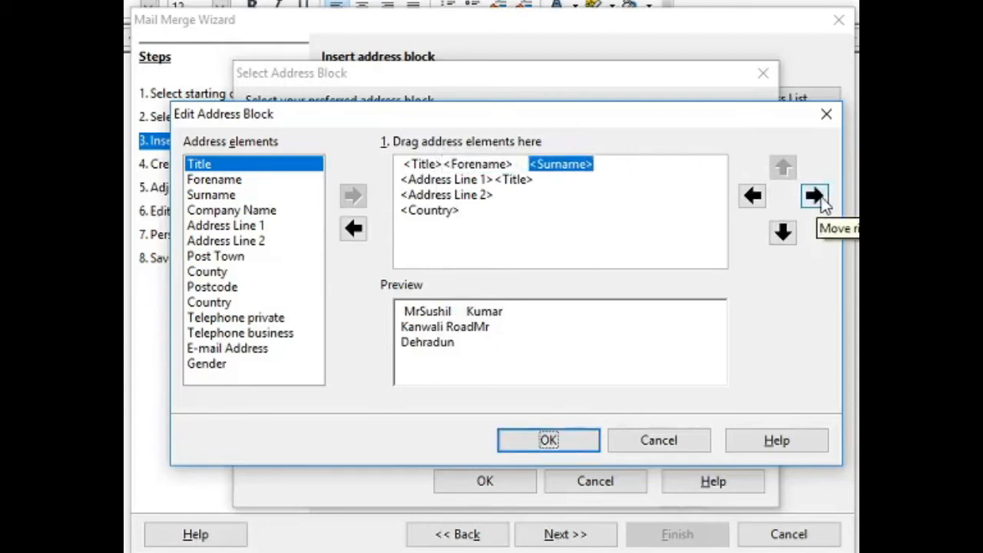
pyautogui.click(471, 165)
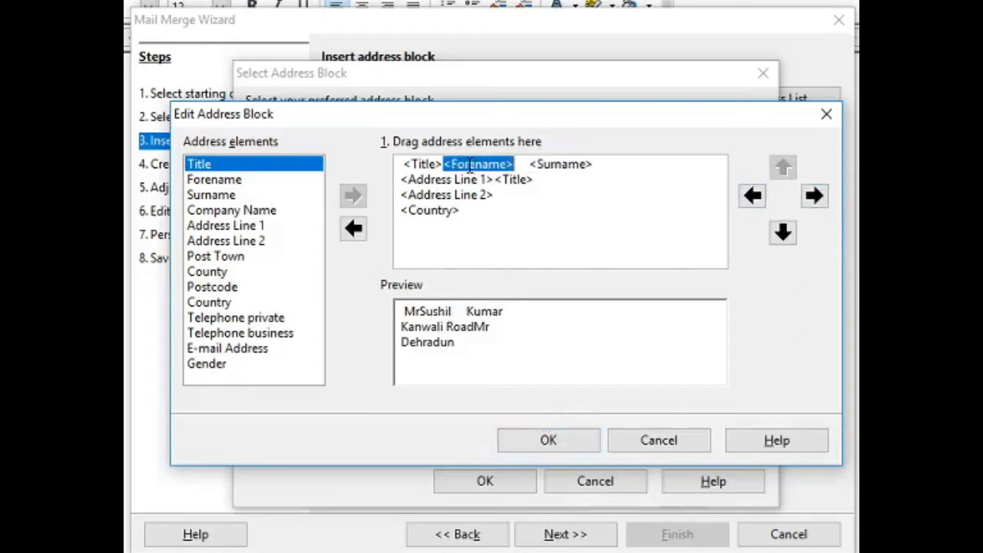
pyautogui.click(814, 196)
pyautogui.click(815, 196)
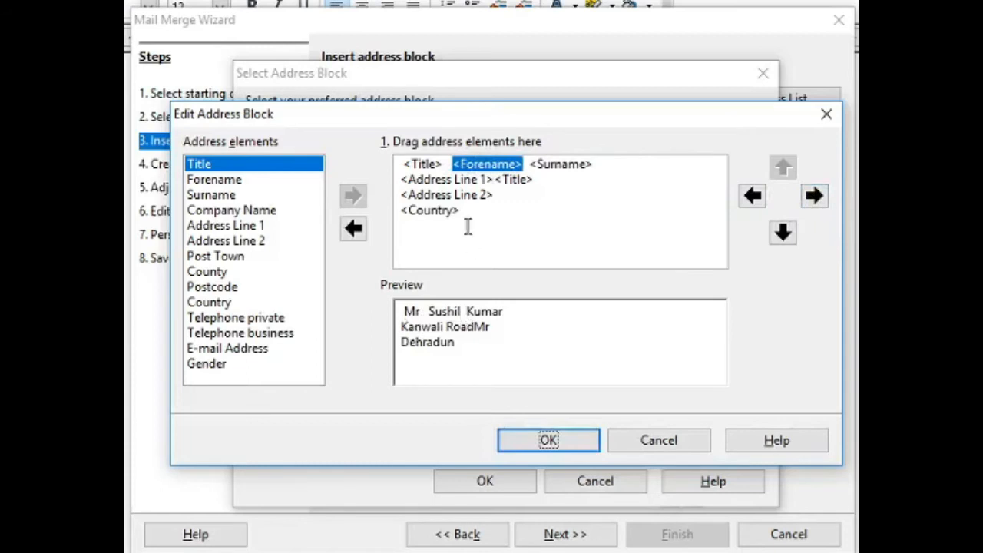
# Put Title at the line start, tighten Forename and Surname, and delete the stray Title.
pyautogui.click(431, 164)
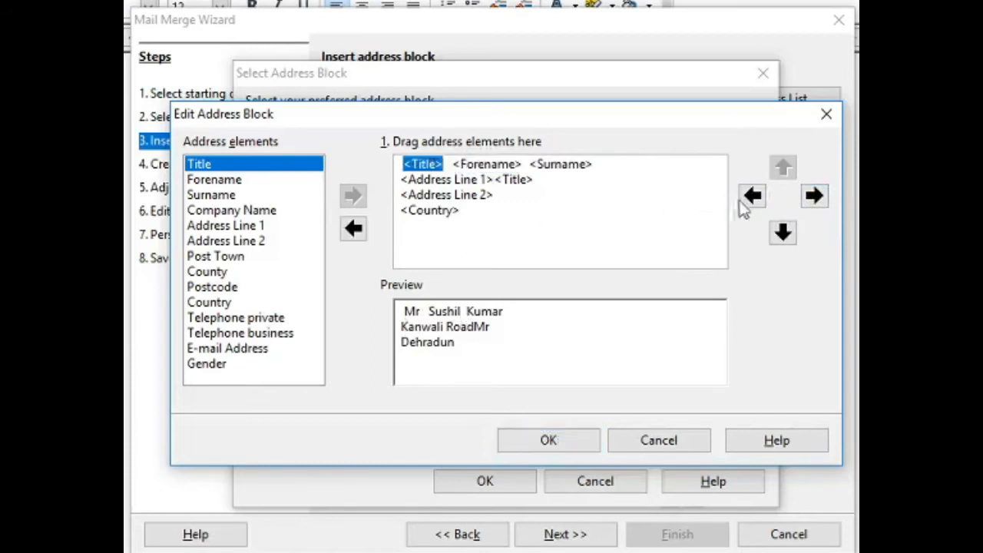
pyautogui.click(751, 197)
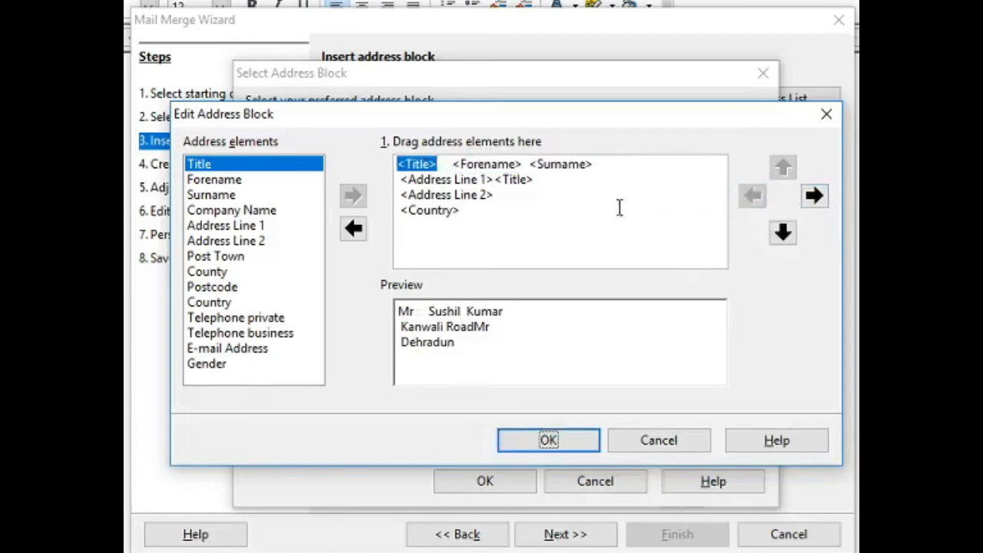
pyautogui.click(476, 164)
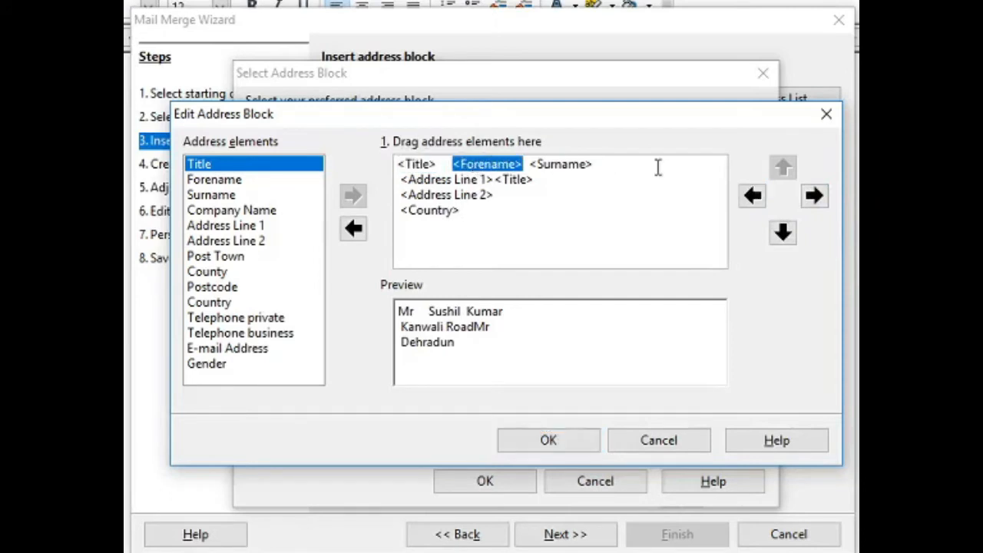
pyautogui.click(754, 199)
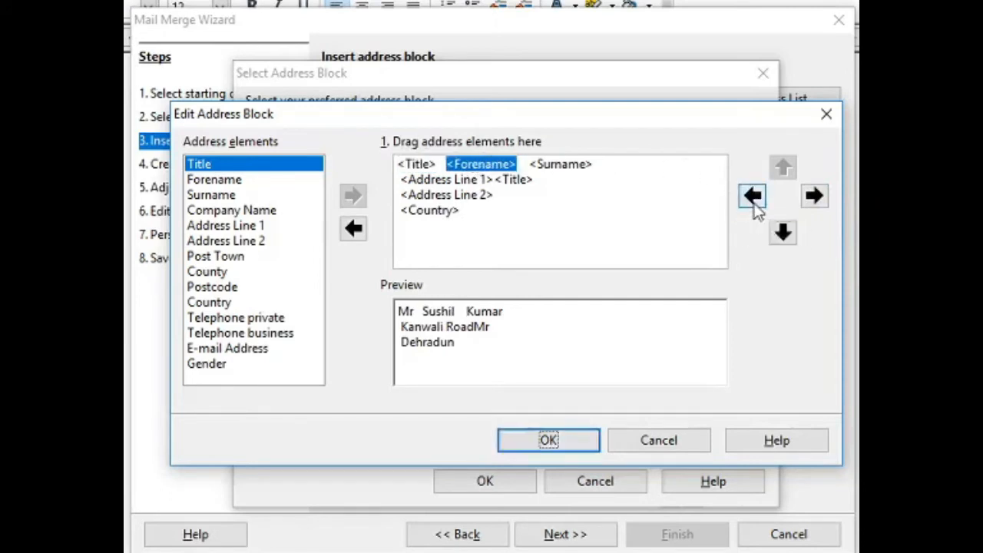
pyautogui.click(754, 198)
pyautogui.click(549, 166)
pyautogui.click(757, 198)
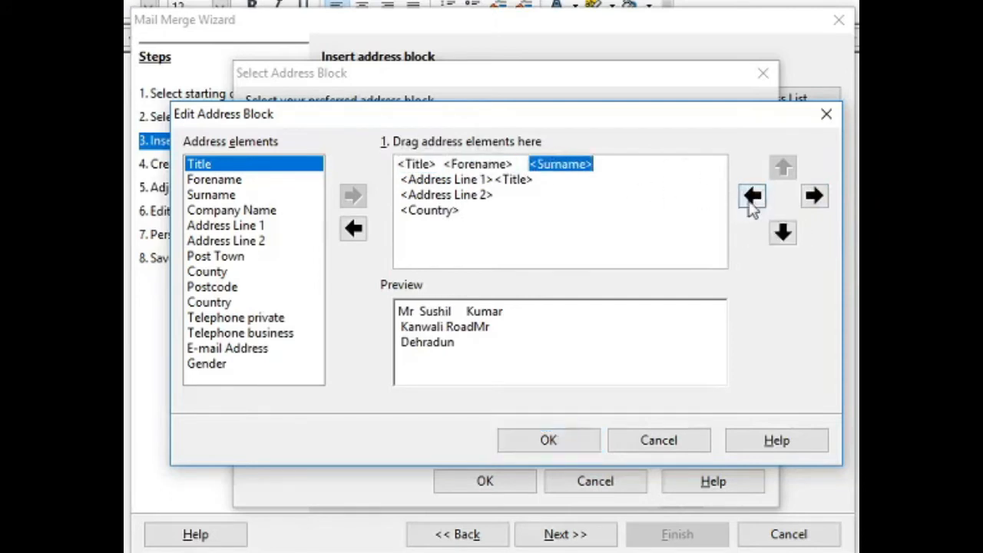
pyautogui.click(756, 199)
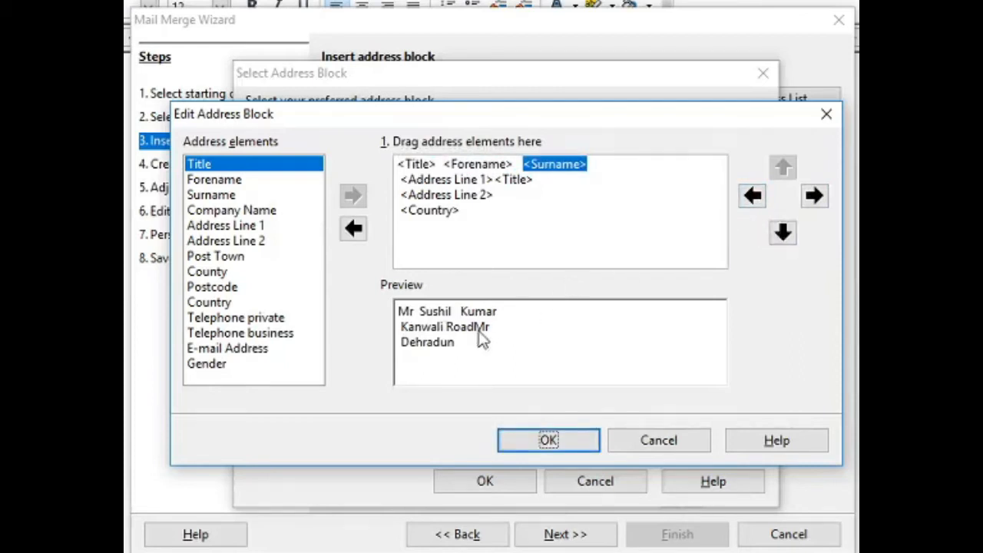
pyautogui.click(511, 180)
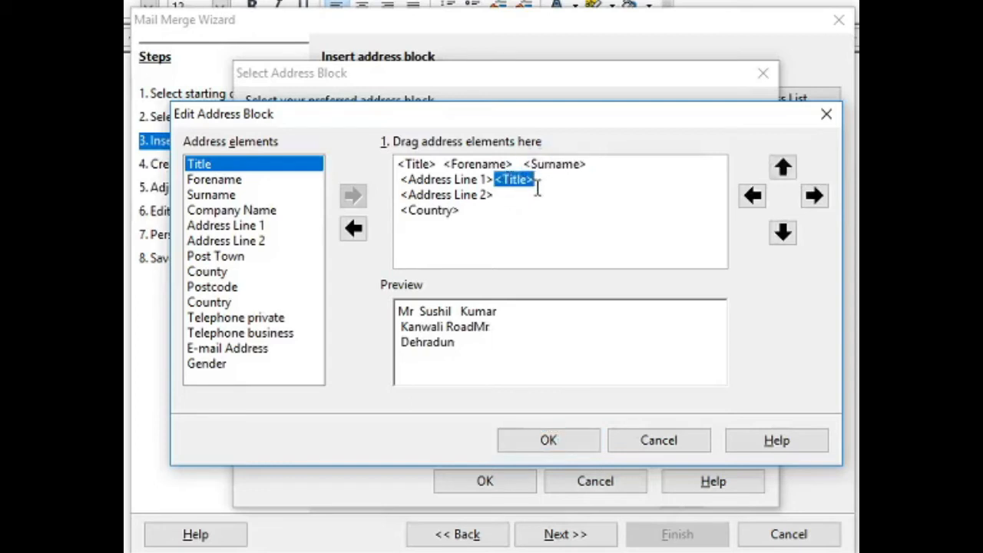
pyautogui.press('Delete')
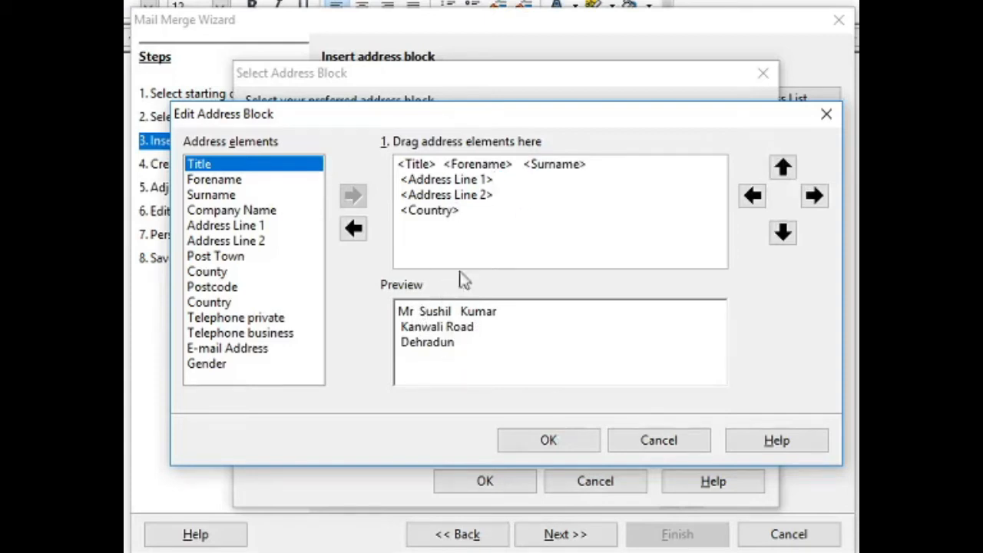
# Keep Country on its own line, delete the duplicate Address Line 2, and confirm the block.
pyautogui.click(428, 212)
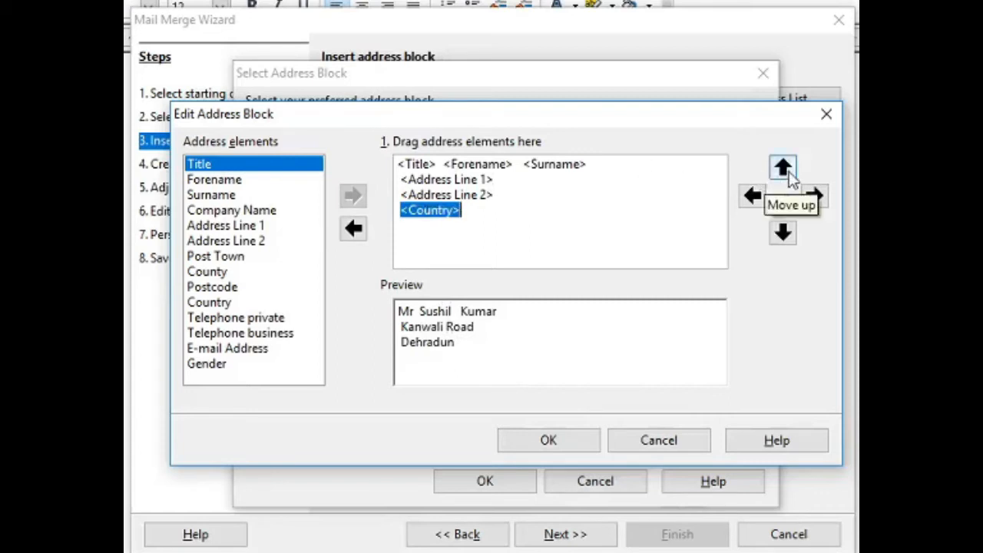
pyautogui.click(783, 168)
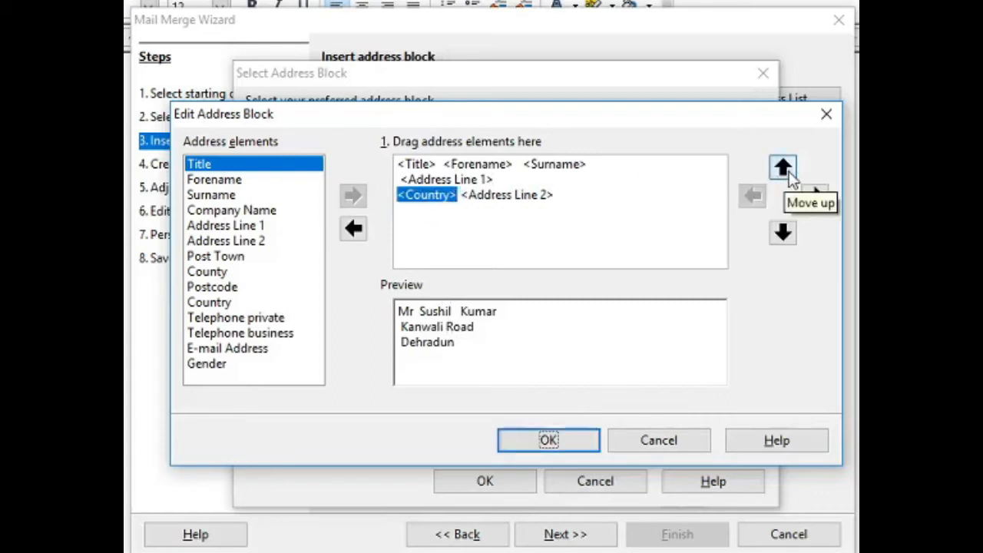
pyautogui.click(794, 230)
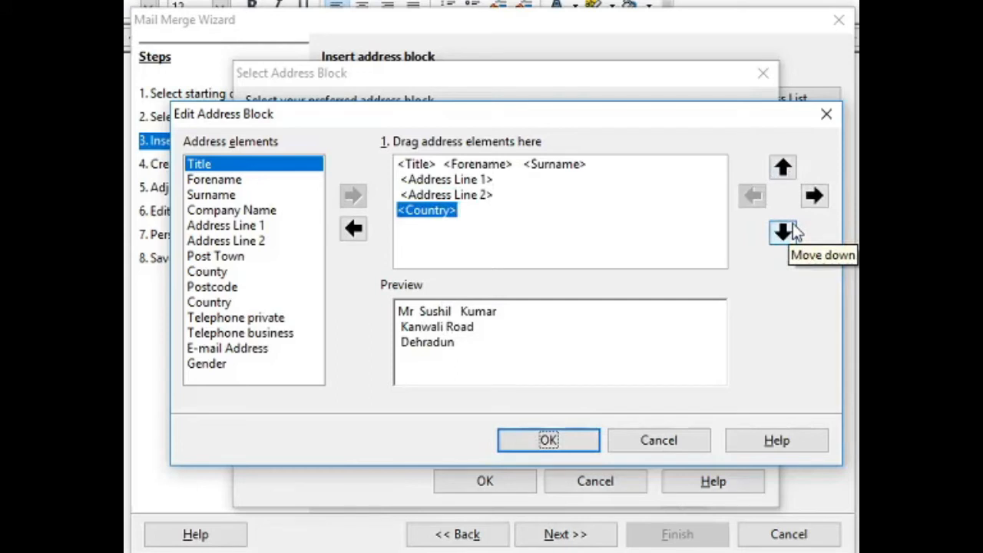
pyautogui.click(476, 197)
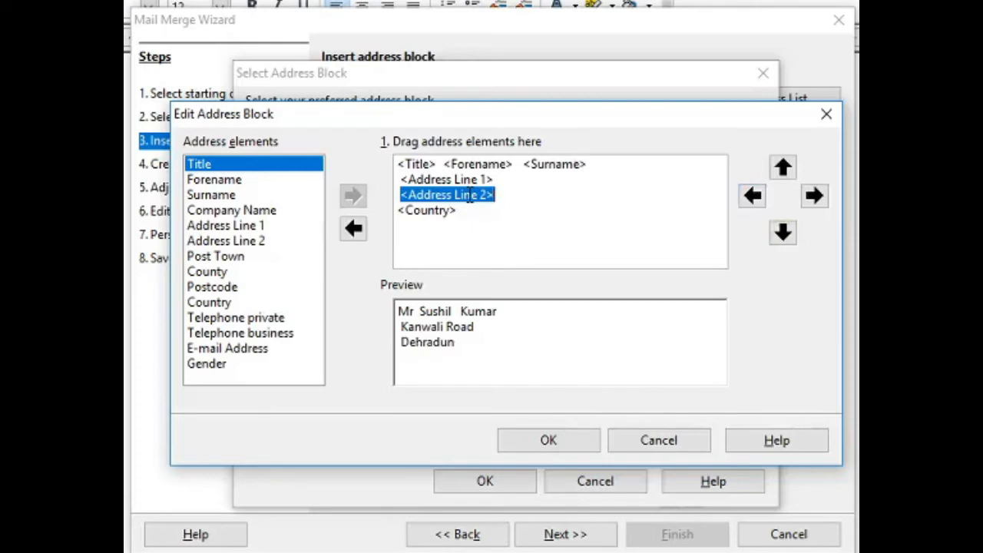
pyautogui.moveTo(471, 196); pyautogui.dragTo(513, 178)
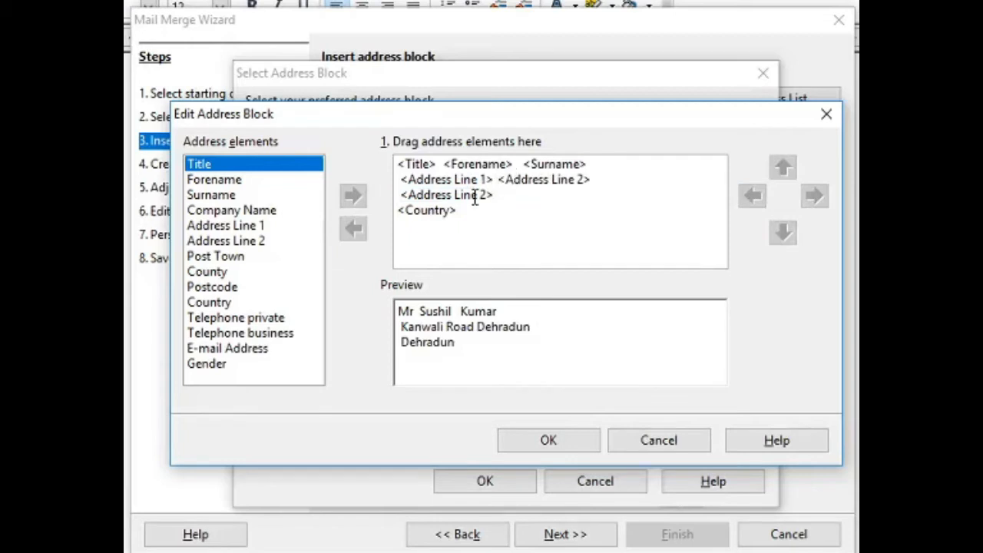
pyautogui.click(543, 178)
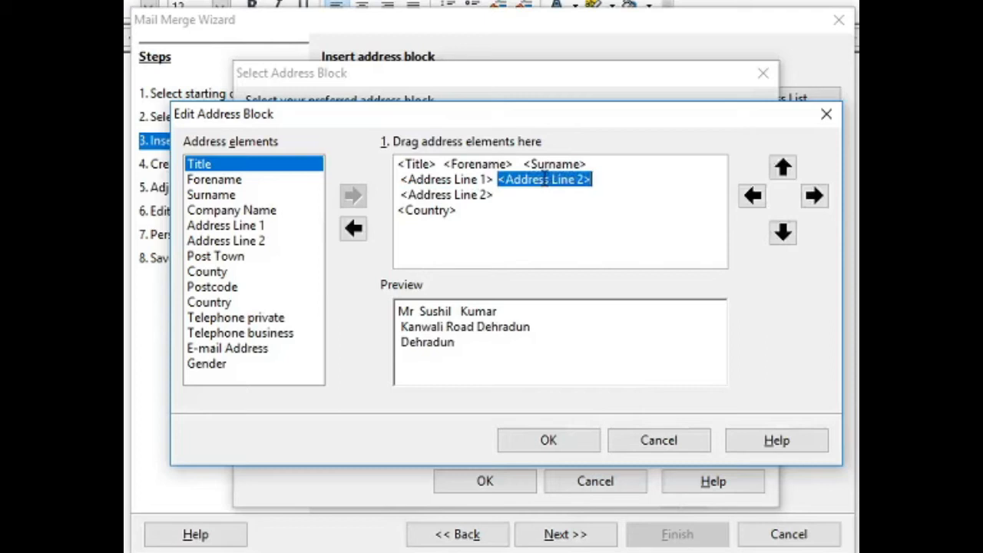
pyautogui.press('Delete')
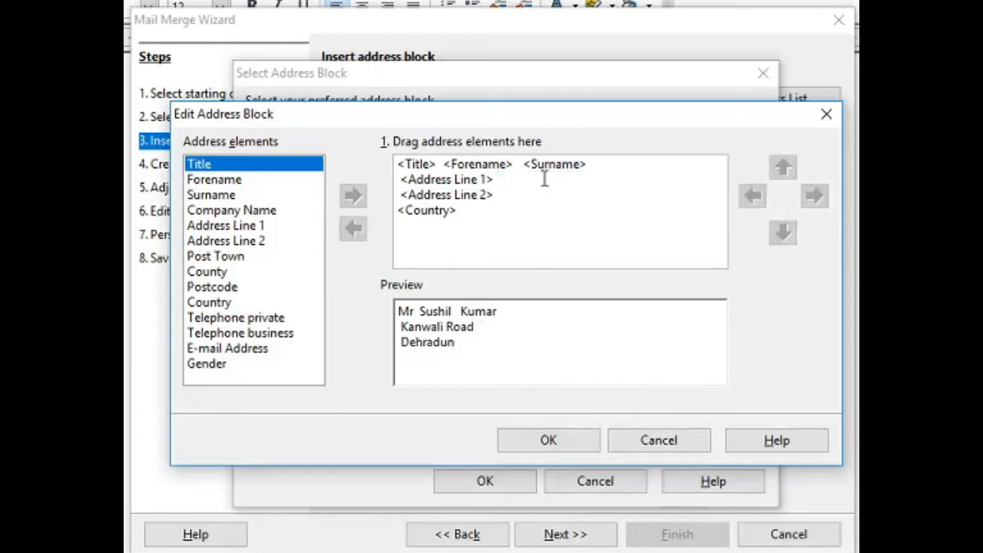
pyautogui.click(536, 449)
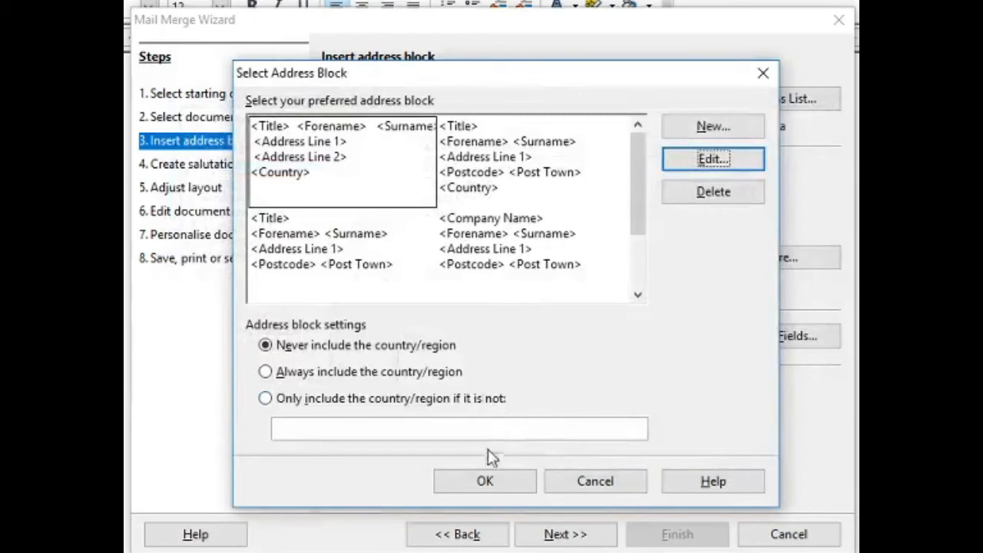
# Accept the custom address block, preview recipients 2 through 5, and advance to salutations.
pyautogui.click(500, 486)
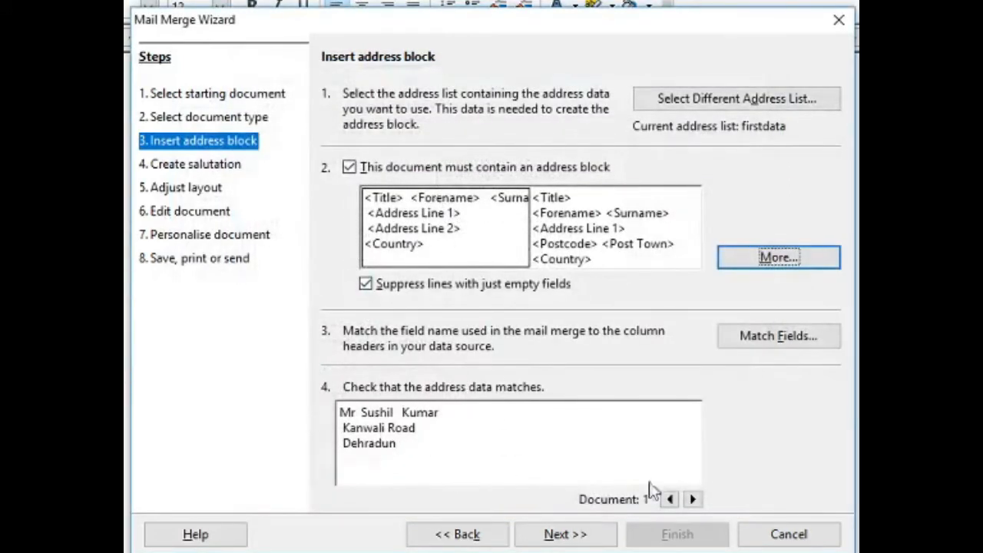
pyautogui.click(693, 500)
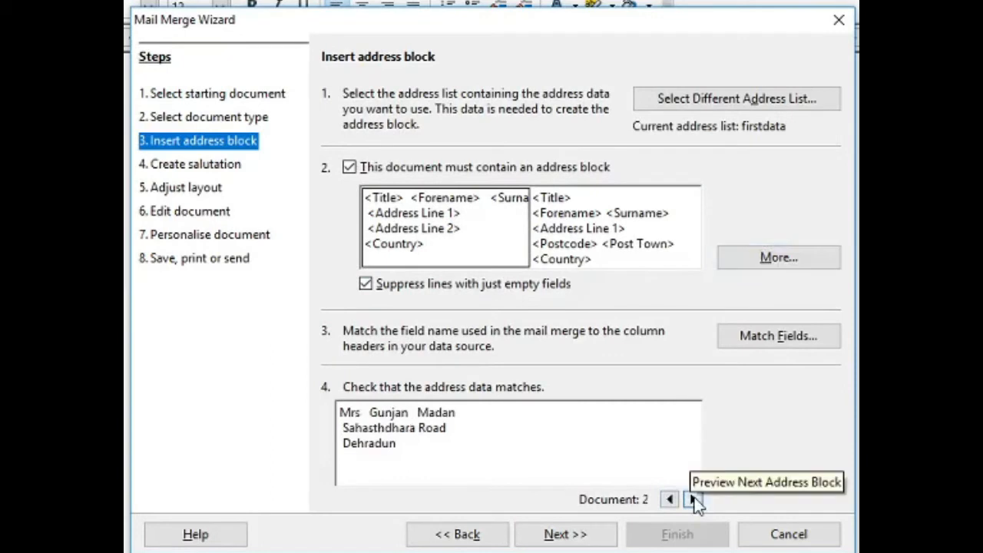
pyautogui.click(694, 500)
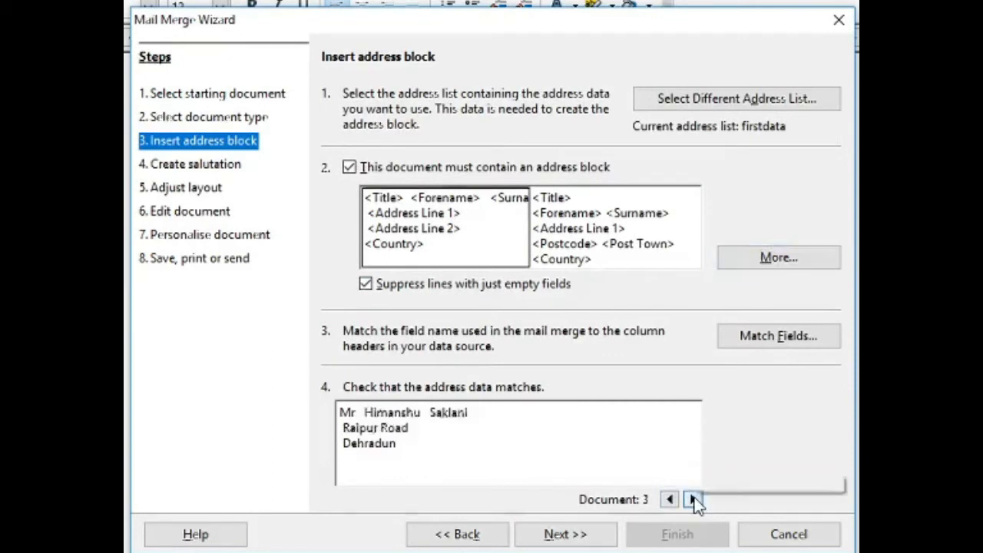
pyautogui.click(694, 500)
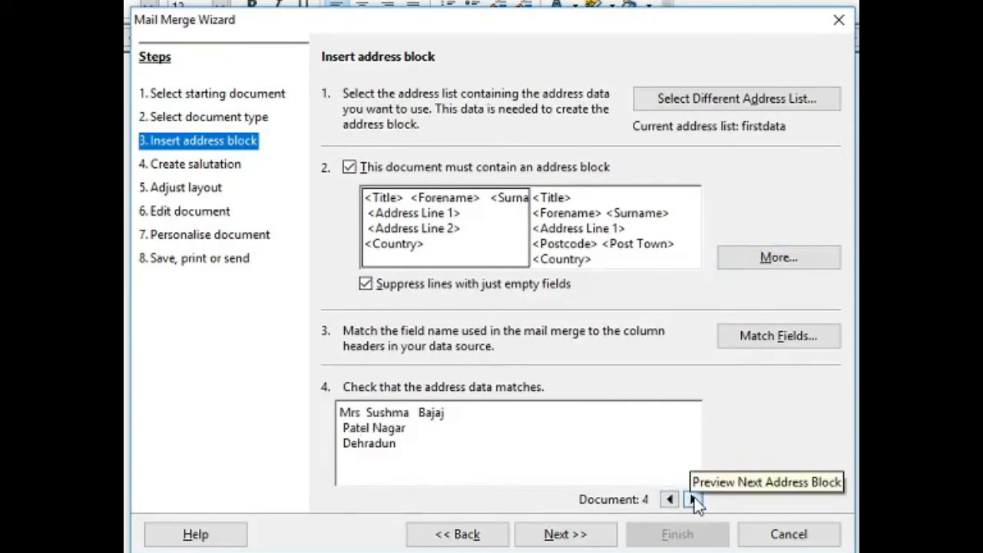
pyautogui.click(694, 499)
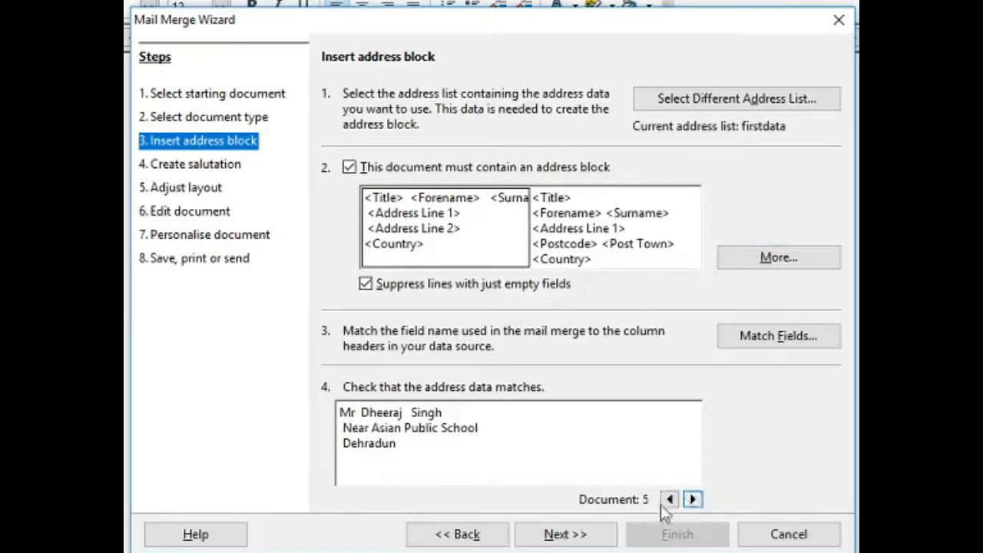
pyautogui.click(566, 534)
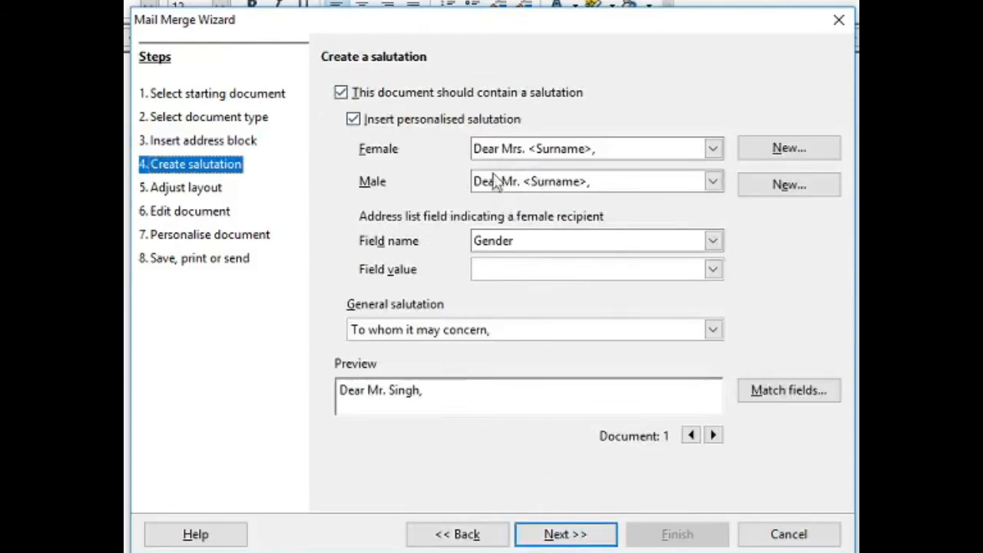
# Keep the salutation option enabled and continue to the Adjust layout step.
pyautogui.click(340, 93)
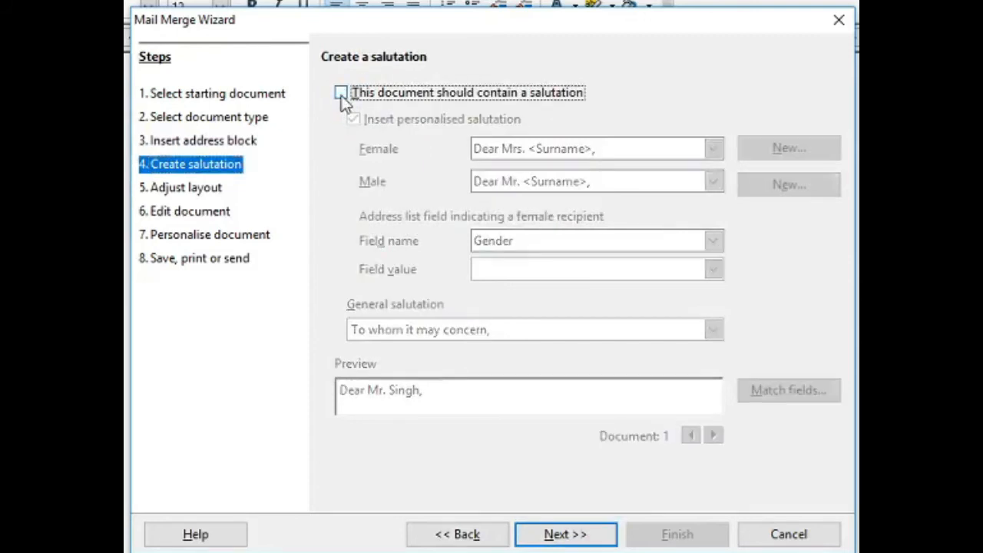
pyautogui.click(342, 96)
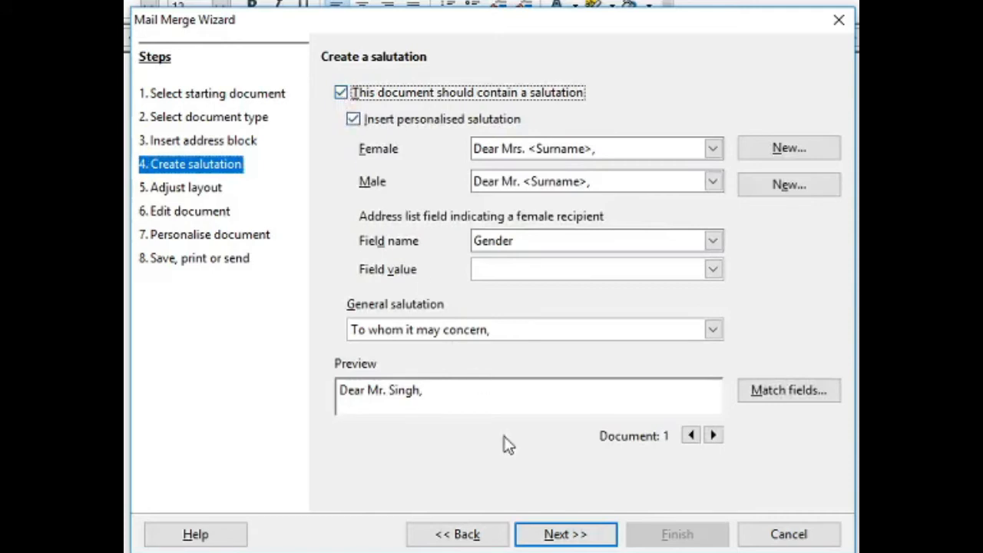
pyautogui.click(567, 536)
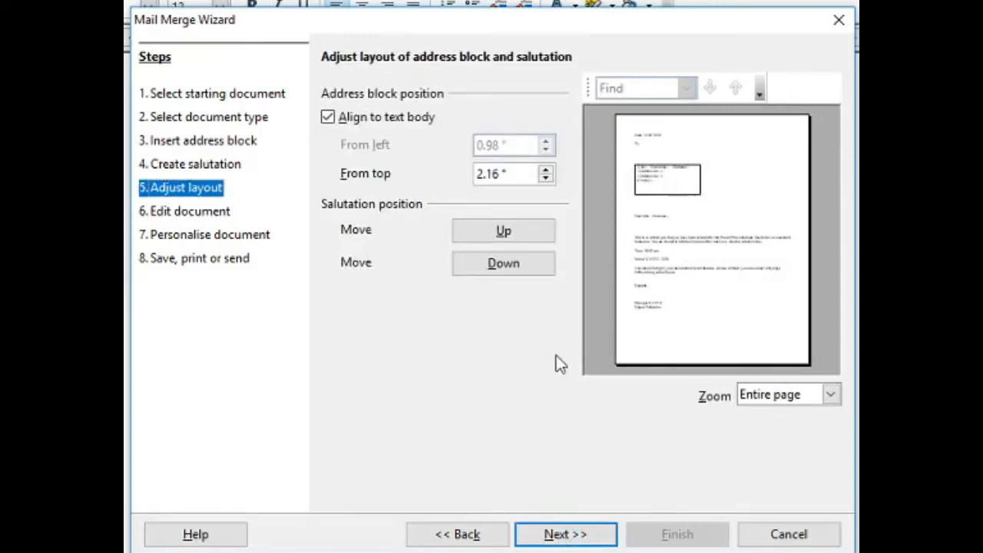
# Preview the letters through recipient five and exclude the fifth recipient from the merge.
pyautogui.click(564, 536)
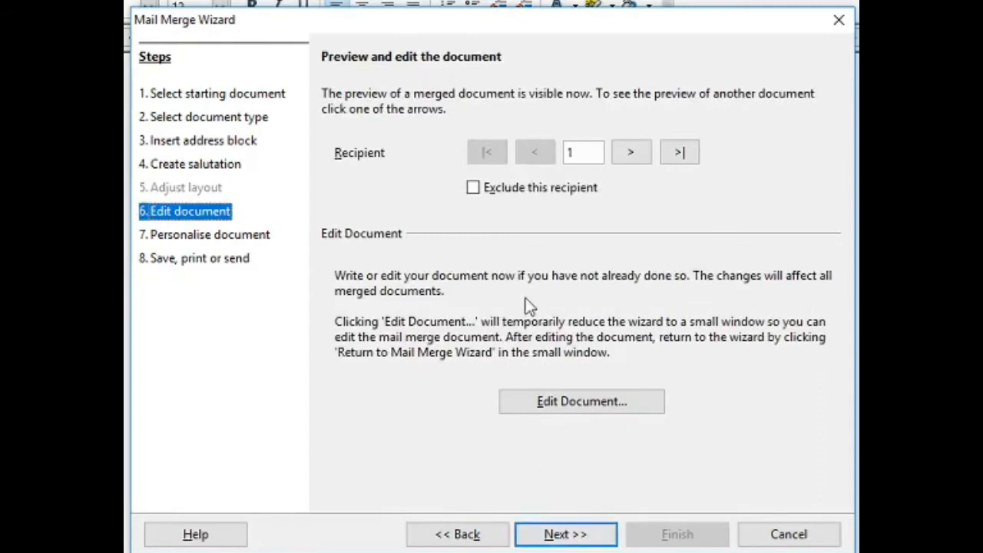
pyautogui.click(633, 152)
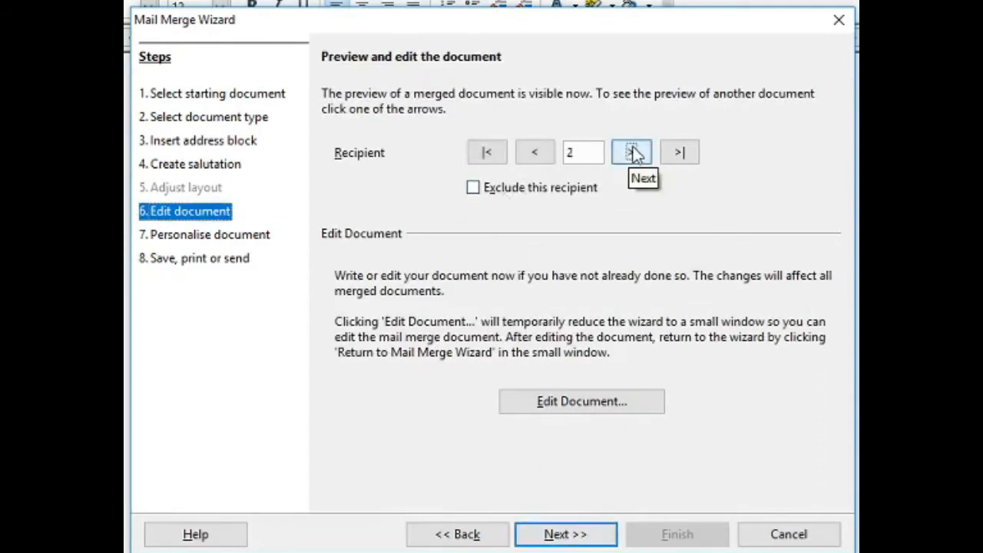
pyautogui.click(632, 152)
pyautogui.click(633, 153)
pyautogui.click(632, 152)
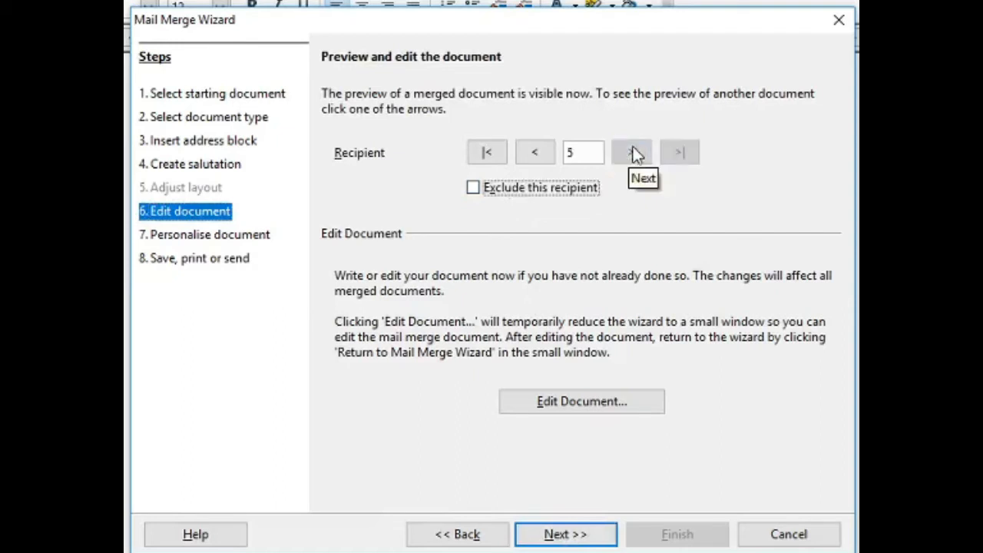
pyautogui.click(473, 196)
# Open the letter template for editing and scroll through its merge fields.
pyautogui.click(569, 405)
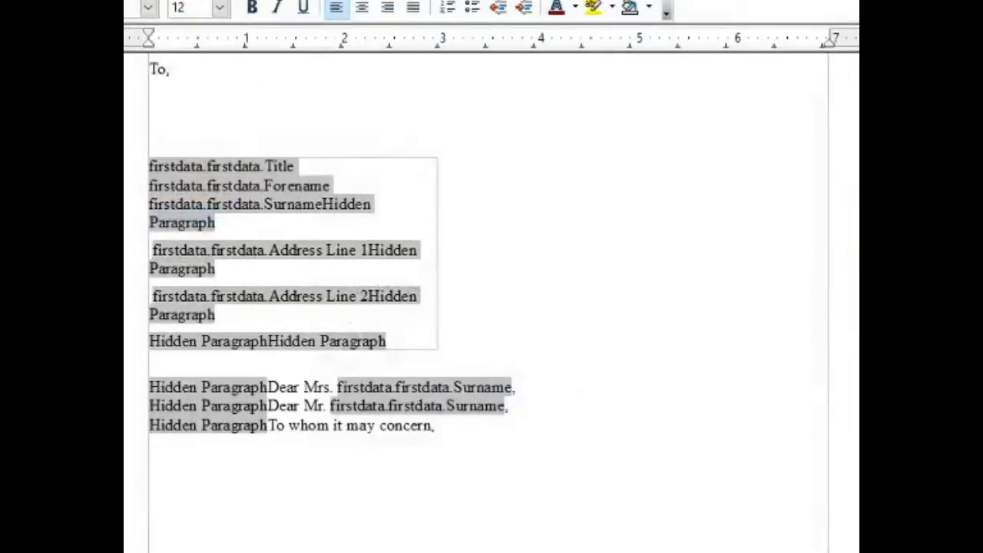
pyautogui.click(944, 454)
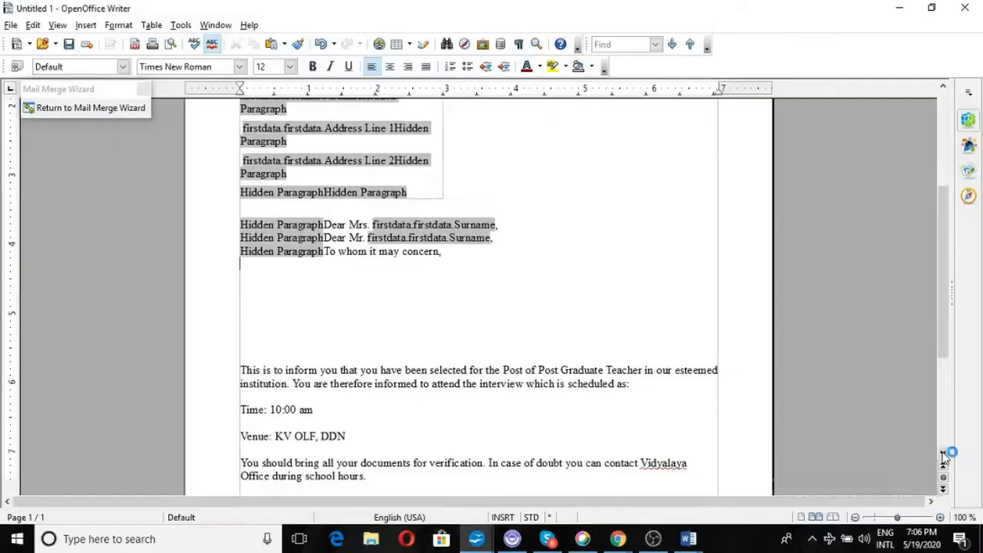
pyautogui.click(944, 455)
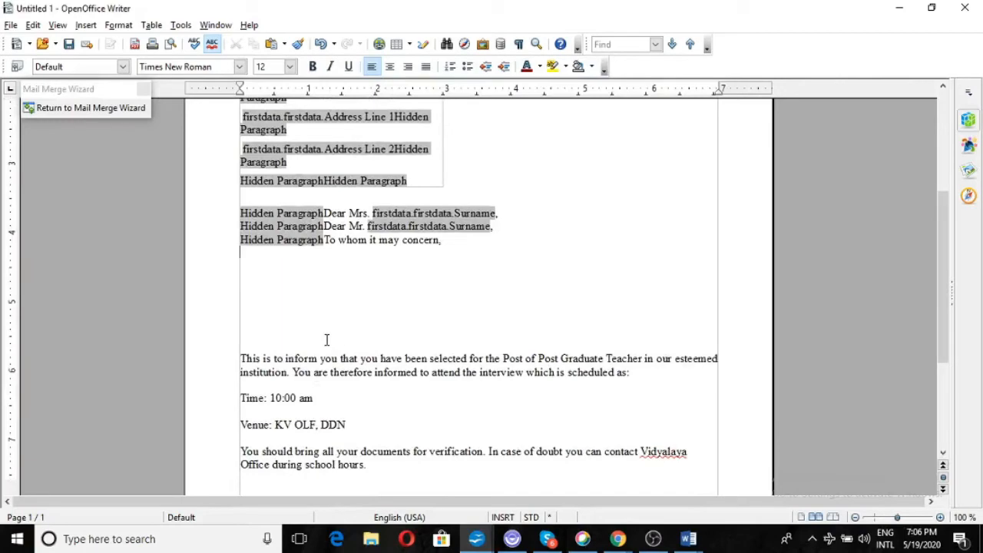
# Generate the 7-page merged letters, review them, and advance to the Save, print or send step.
pyautogui.click(134, 109)
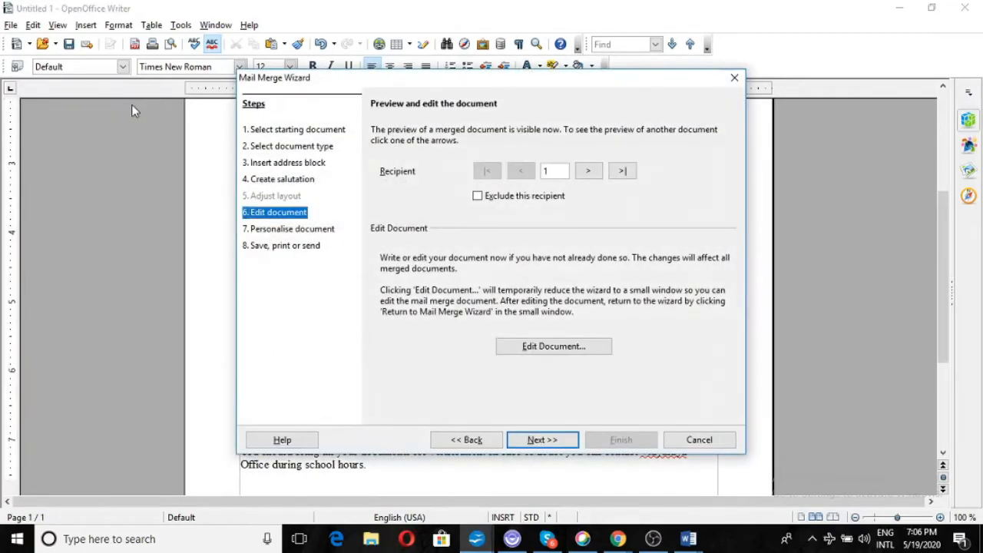
pyautogui.click(544, 441)
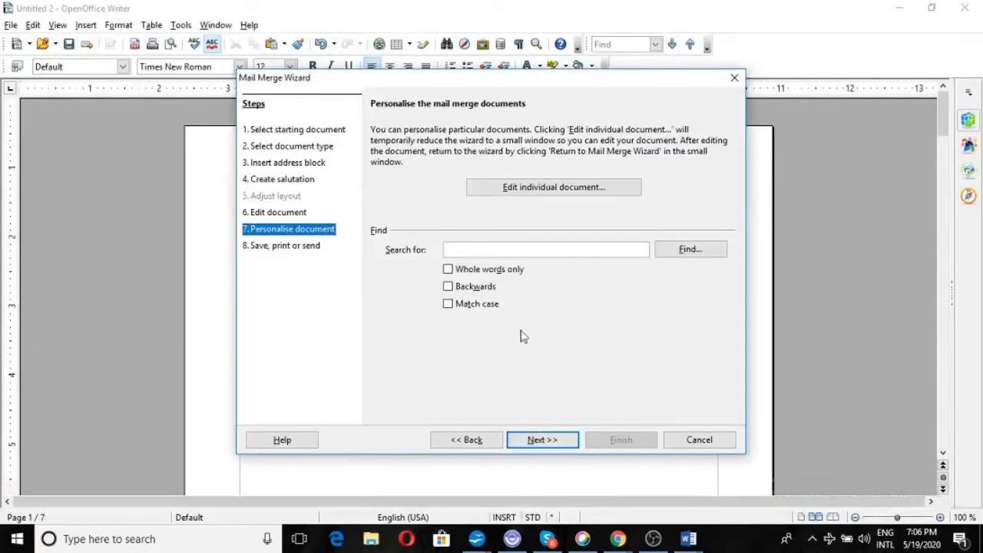
pyautogui.click(539, 192)
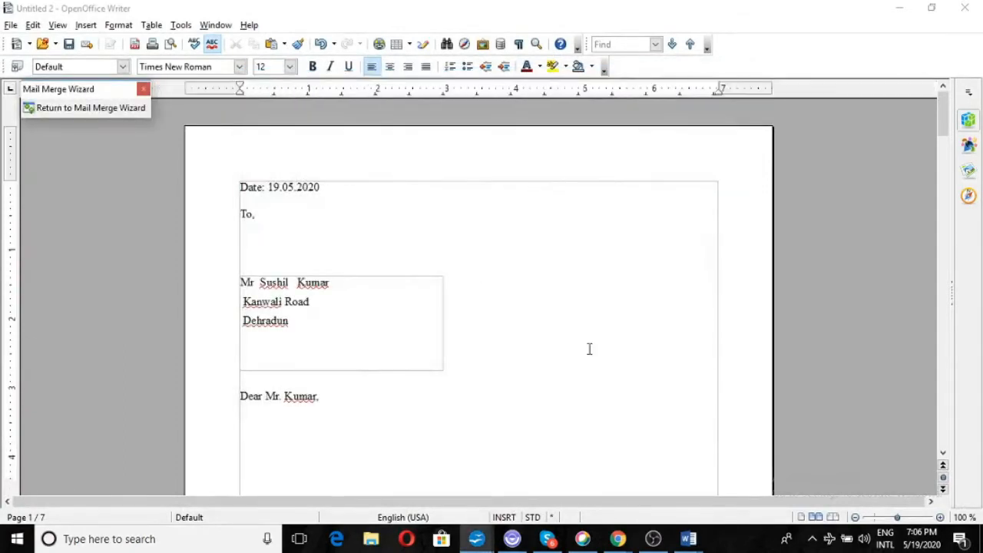
pyautogui.click(943, 453)
pyautogui.moveTo(945, 455); pyautogui.dragTo(944, 455)
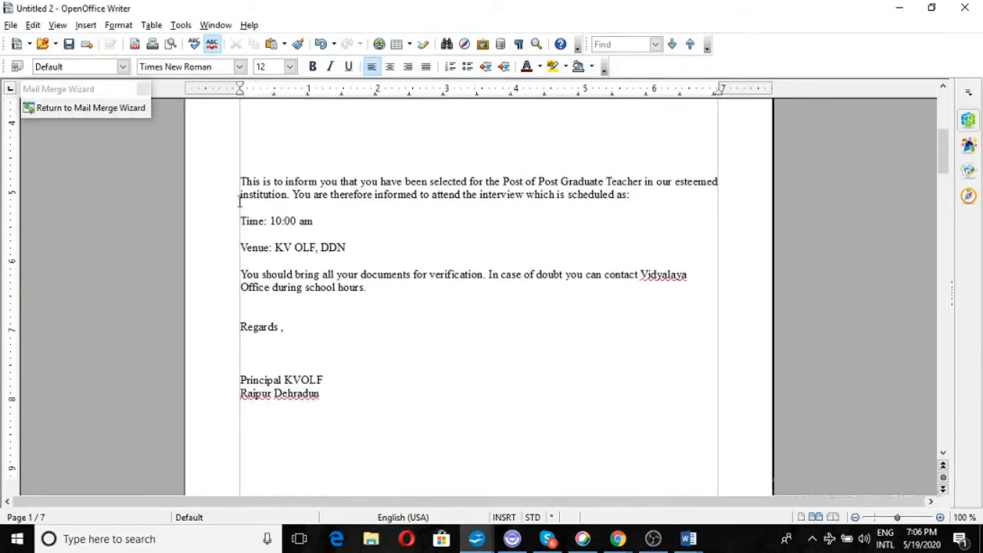
pyautogui.click(138, 108)
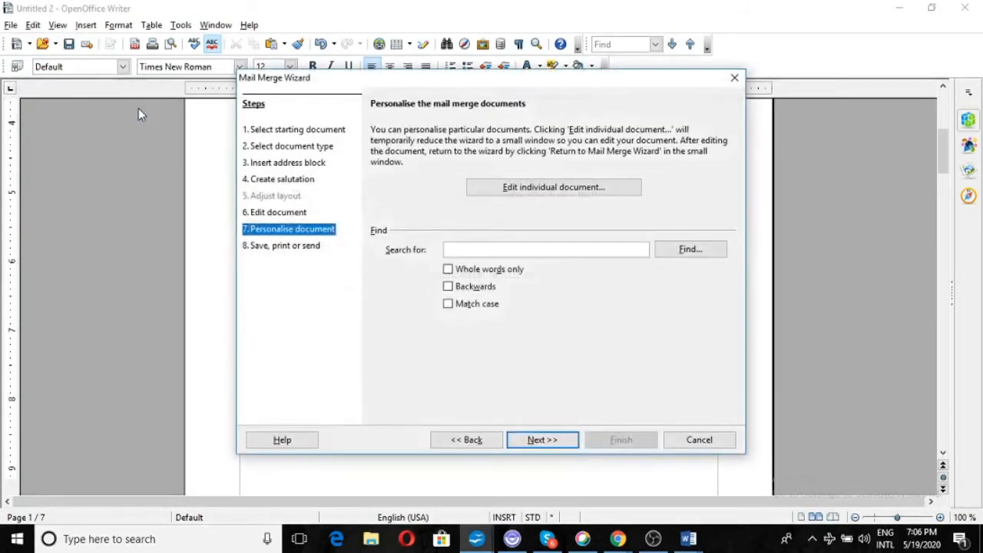
pyautogui.click(538, 440)
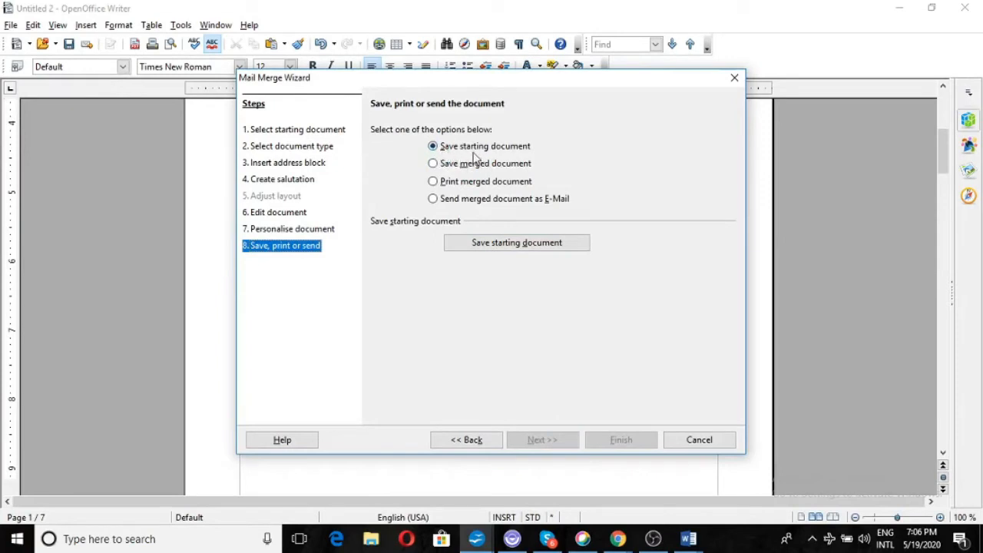
# Save the starting letter document as firstmail.
pyautogui.click(508, 244)
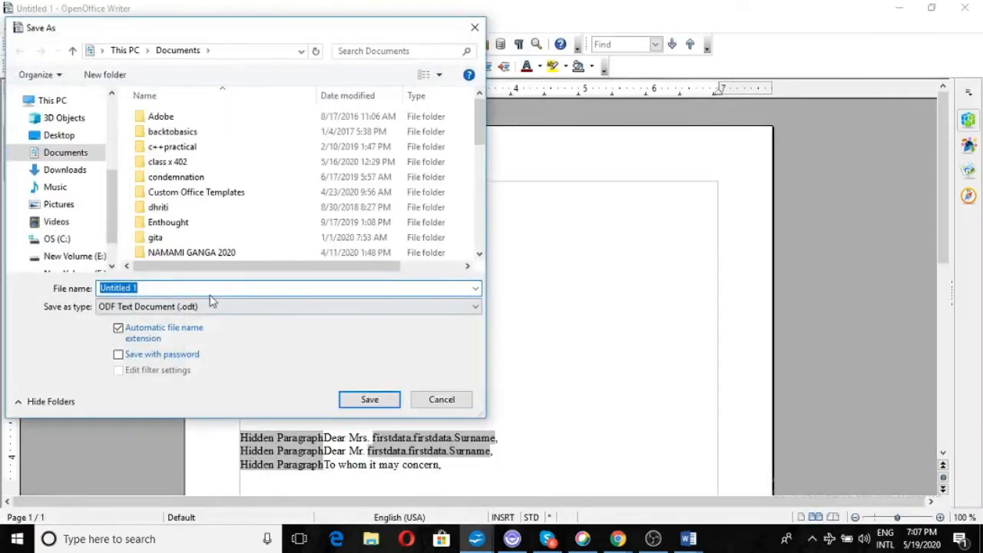
pyautogui.write('f')
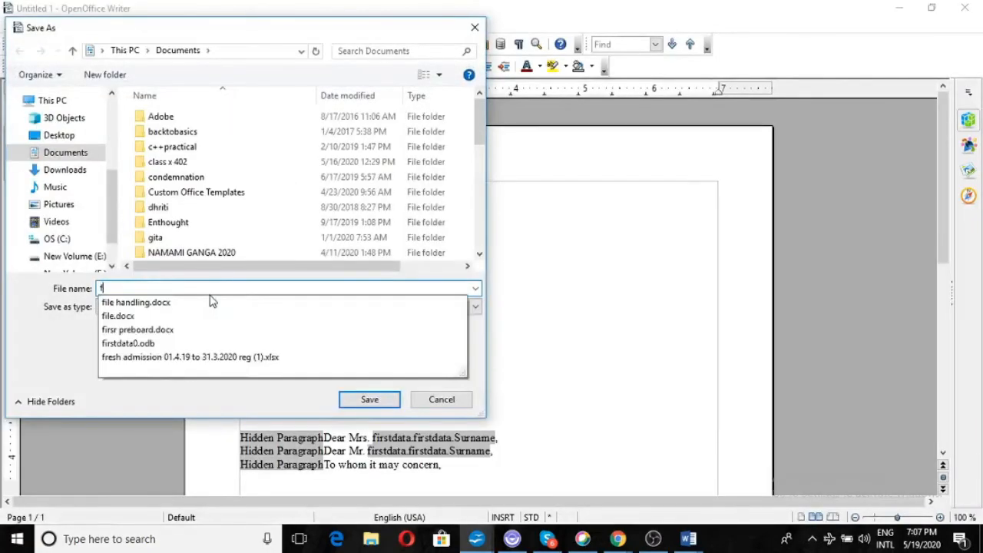
pyautogui.write('irstmail')
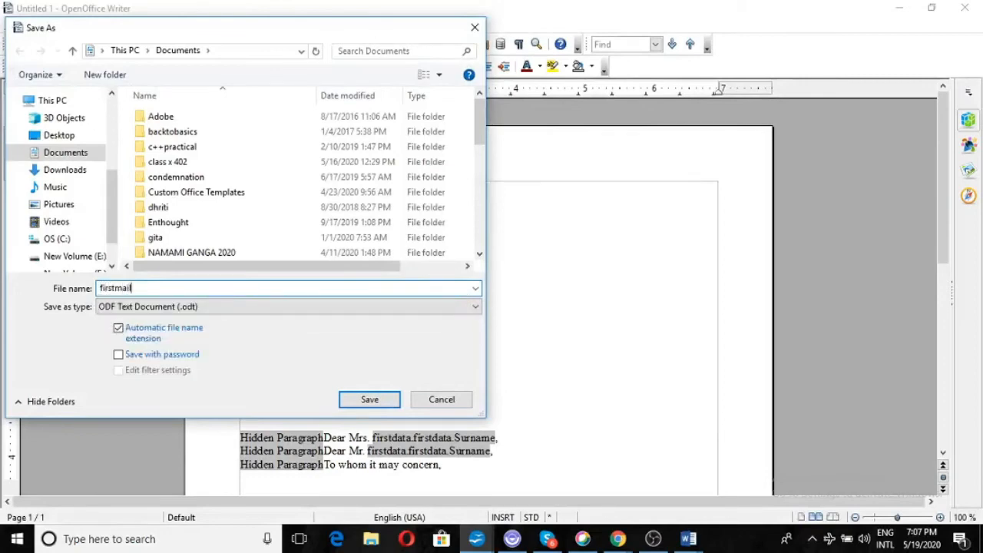
pyautogui.press('Return')
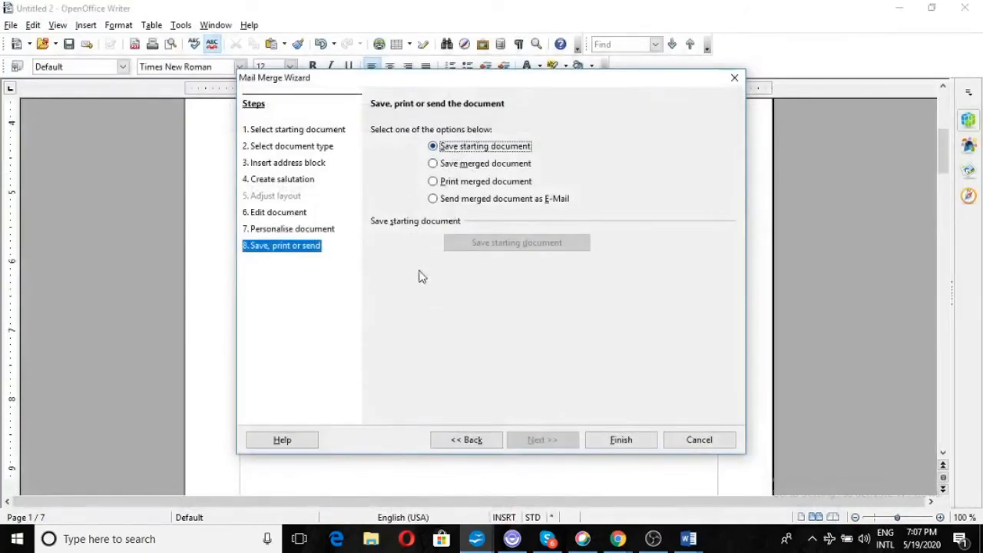
pyautogui.click(620, 441)
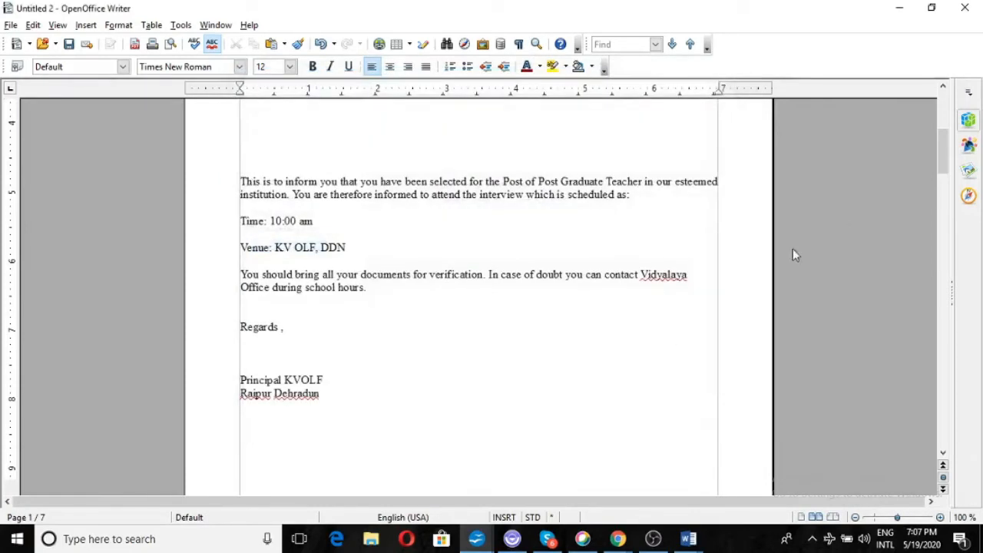
pyautogui.moveTo(949, 160); pyautogui.dragTo(950, 130)
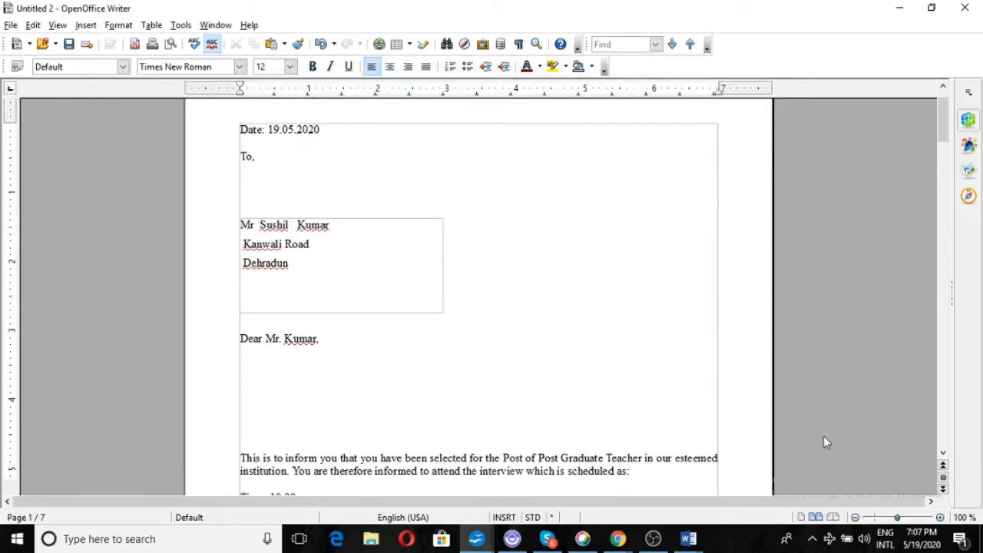
pyautogui.scroll(-20, 823, 436)
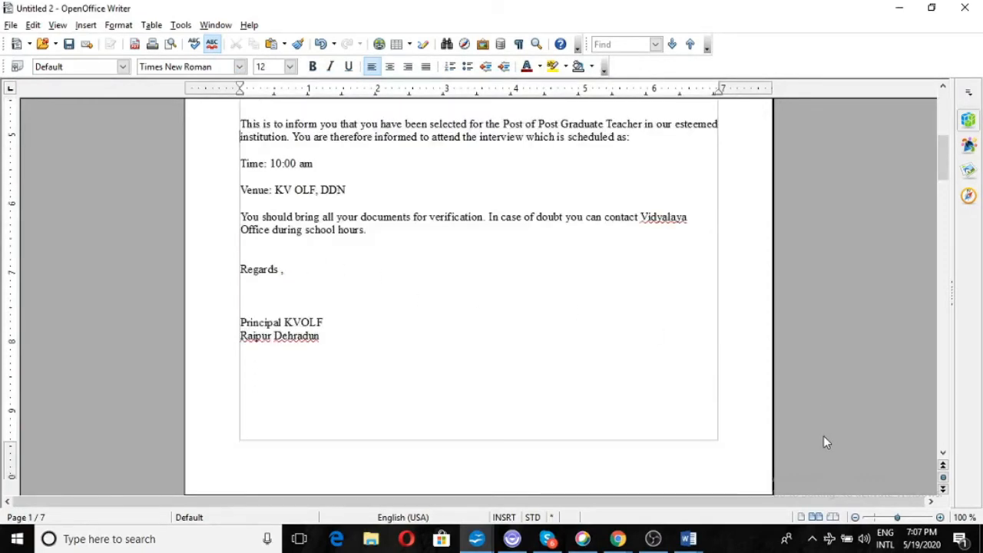
pyautogui.scroll(-20, 823, 436)
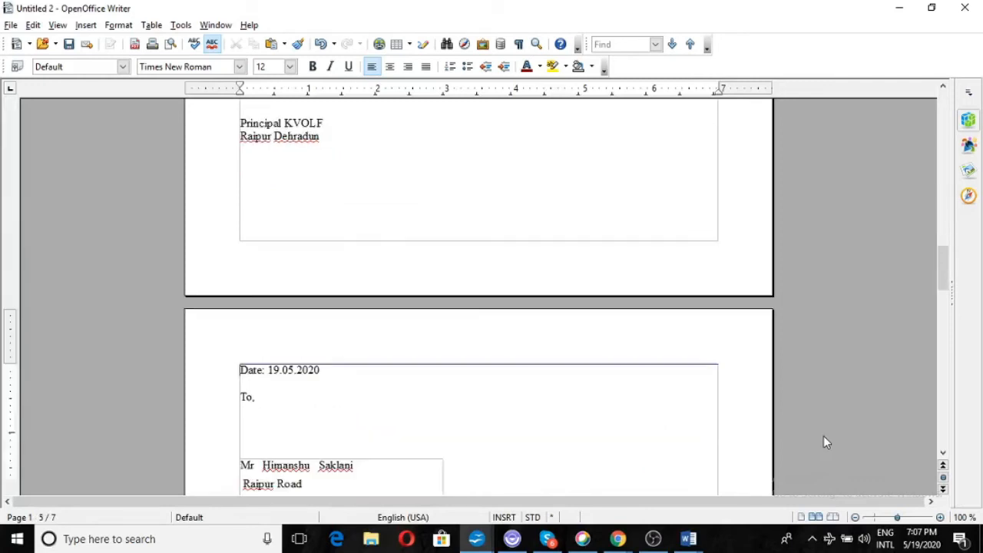
pyautogui.scroll(-20, 823, 442)
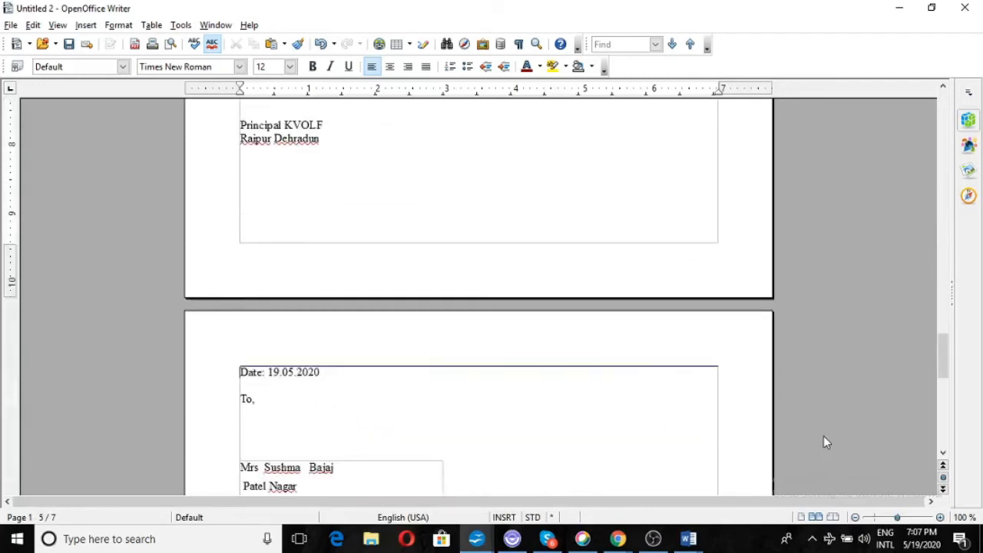
pyautogui.scroll(-6, 826, 443)
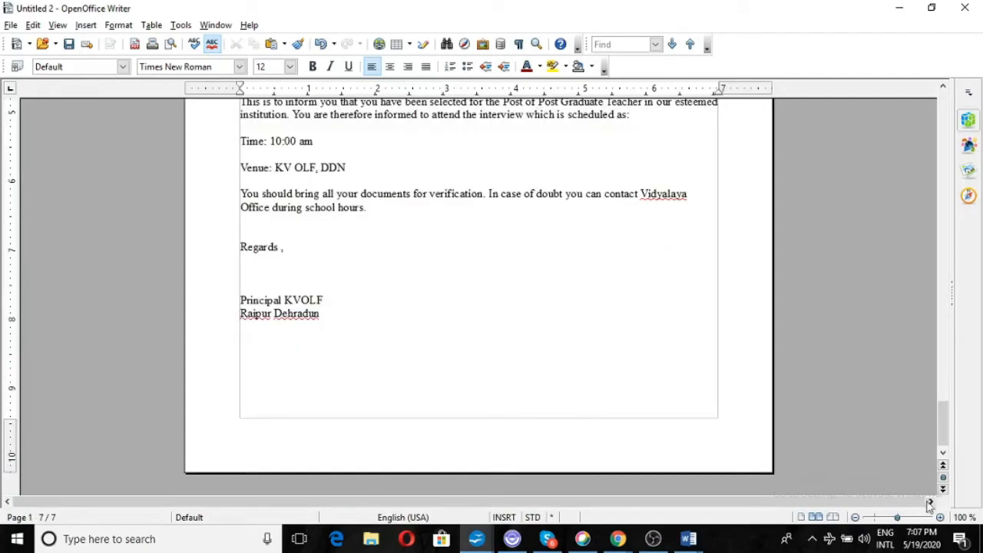
pyautogui.moveTo(945, 418); pyautogui.dragTo(880, 103)
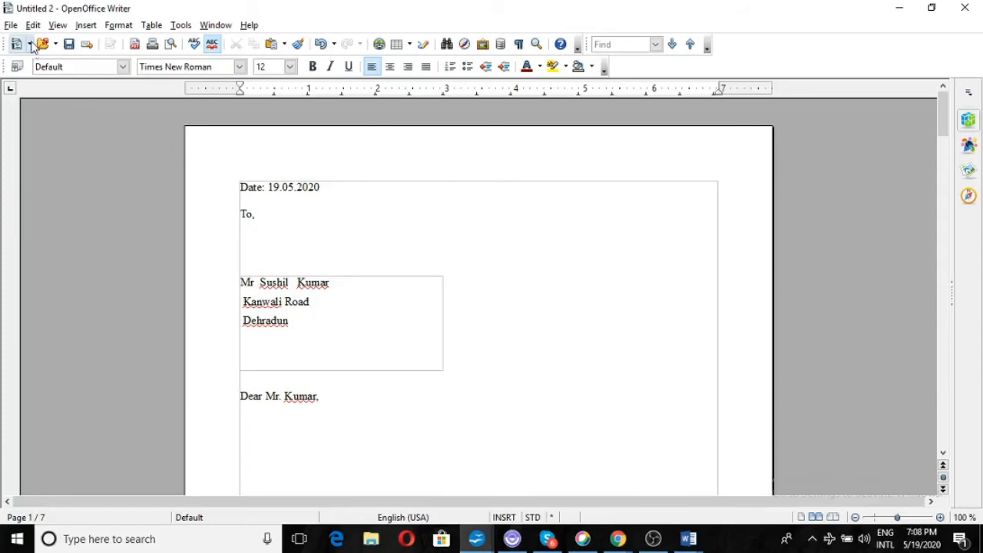
# Start a new Labels document using the firstdata database and firstdata table.
pyautogui.click(11, 26)
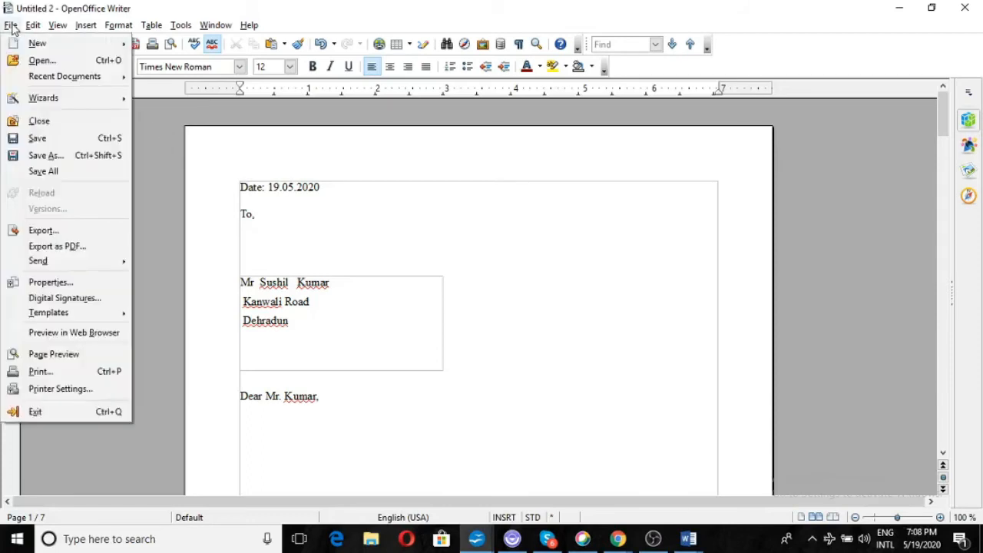
pyautogui.moveTo(29, 44)
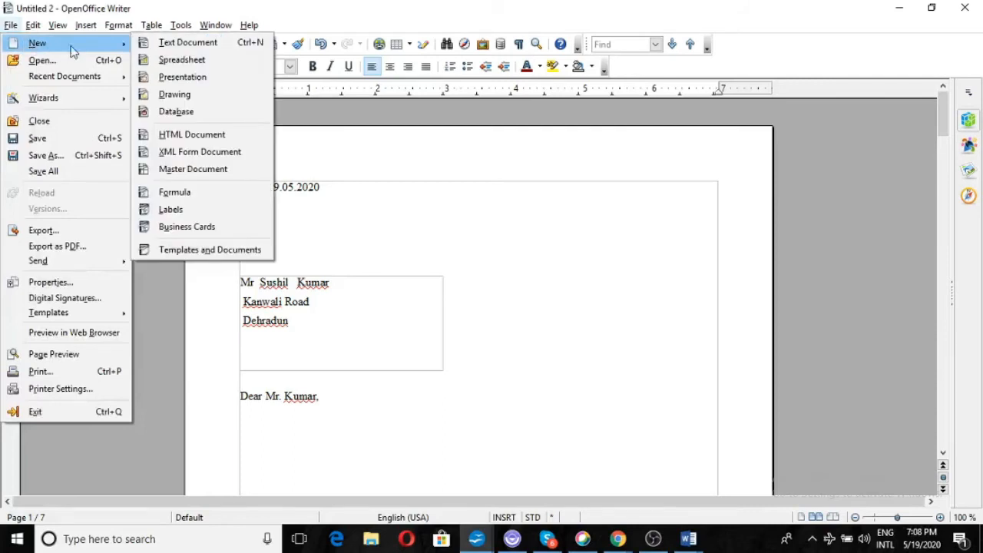
pyautogui.click(172, 210)
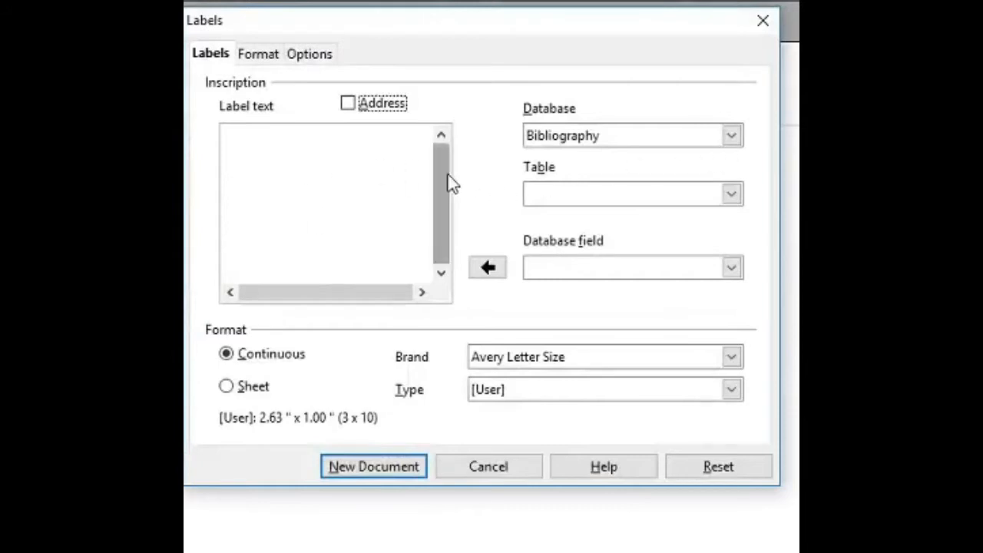
pyautogui.click(733, 137)
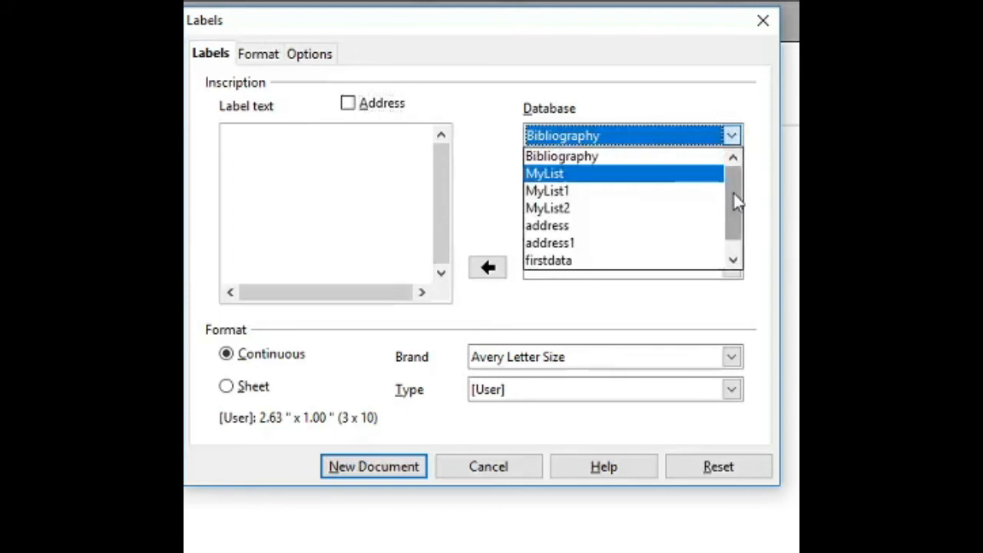
pyautogui.moveTo(734, 194); pyautogui.dragTo(739, 216)
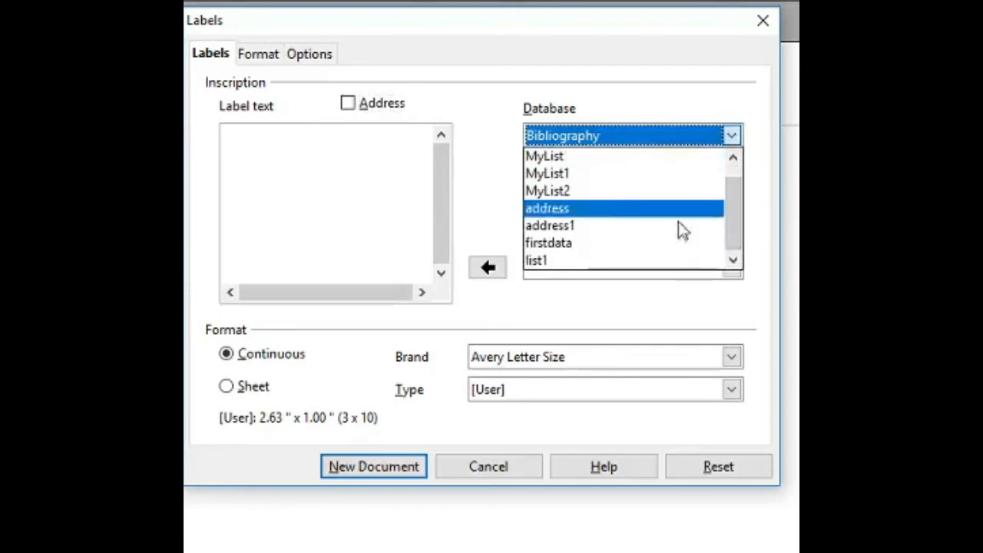
pyautogui.click(591, 244)
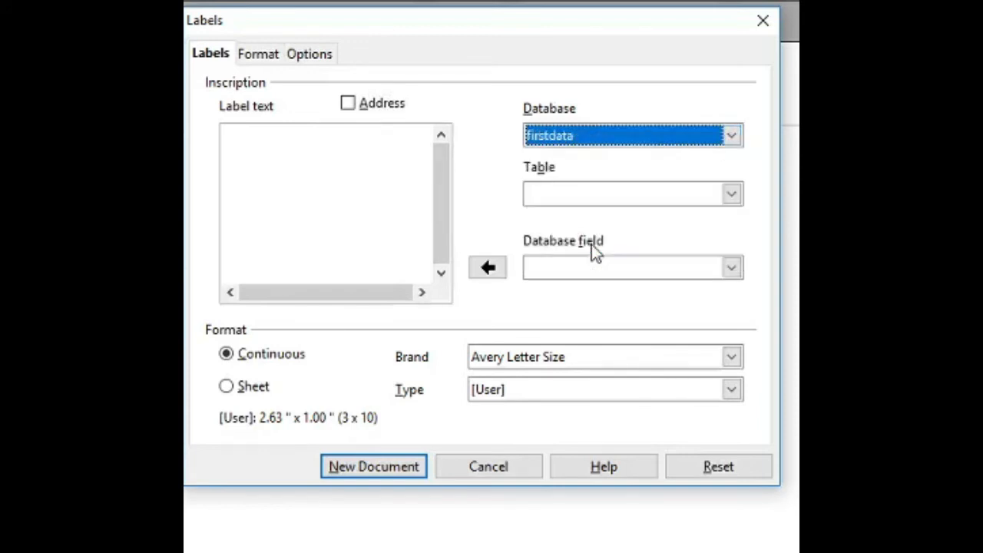
pyautogui.click(731, 196)
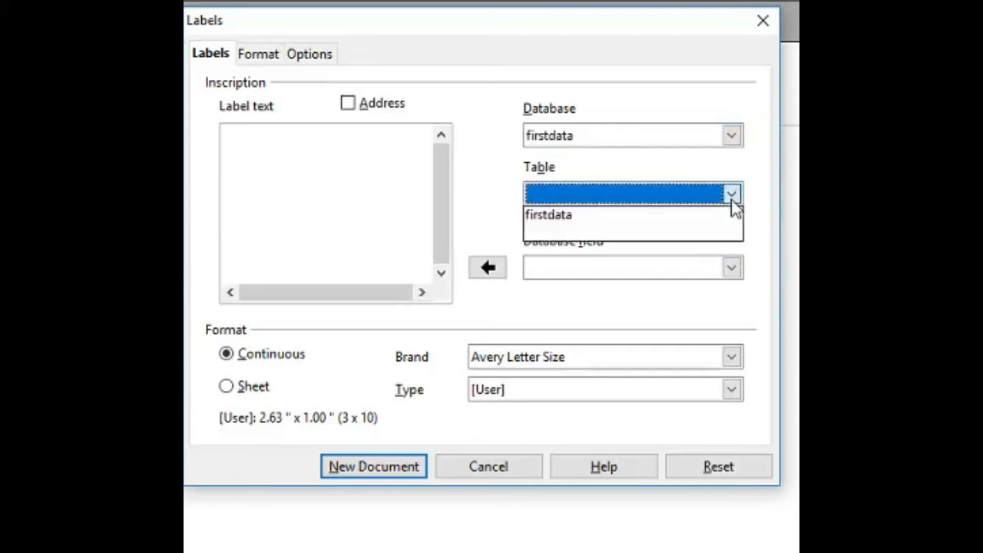
pyautogui.click(657, 216)
# Insert the Title, Forename and Surname fields on the label's first line.
pyautogui.click(733, 269)
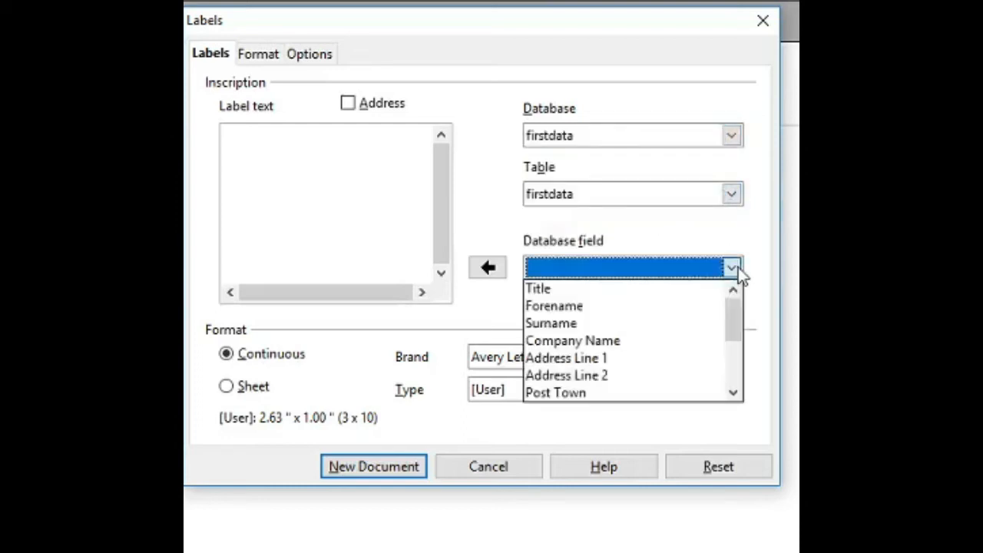
pyautogui.click(681, 299)
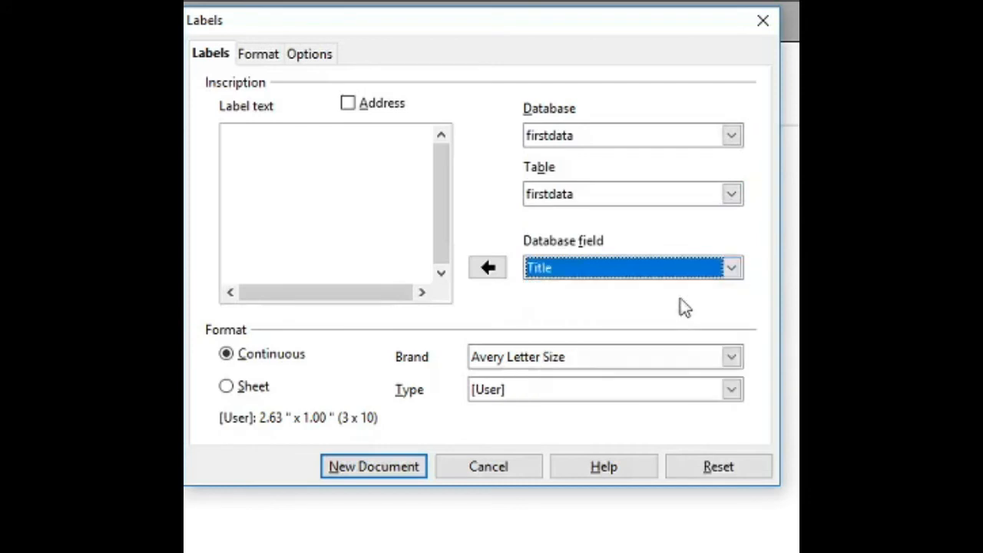
pyautogui.click(490, 273)
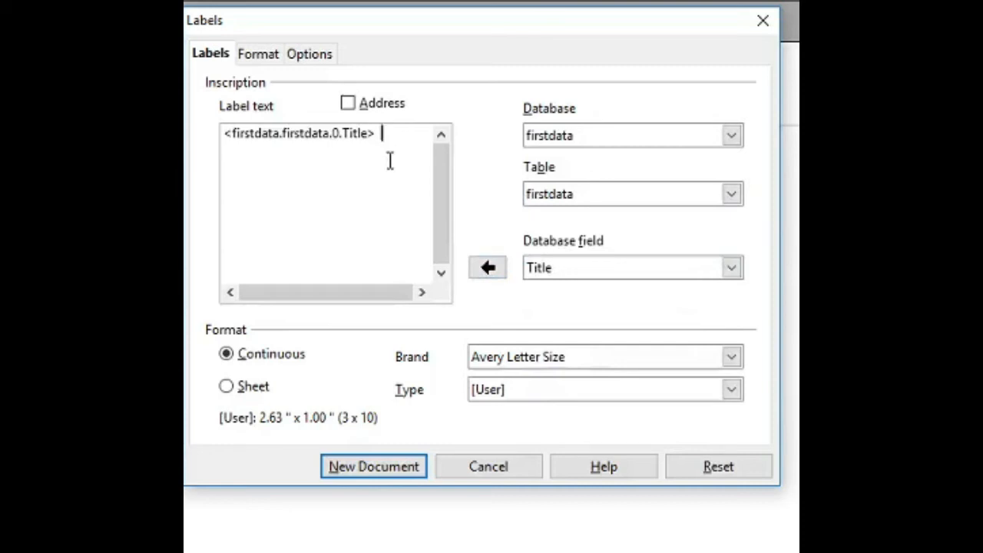
pyautogui.click(732, 269)
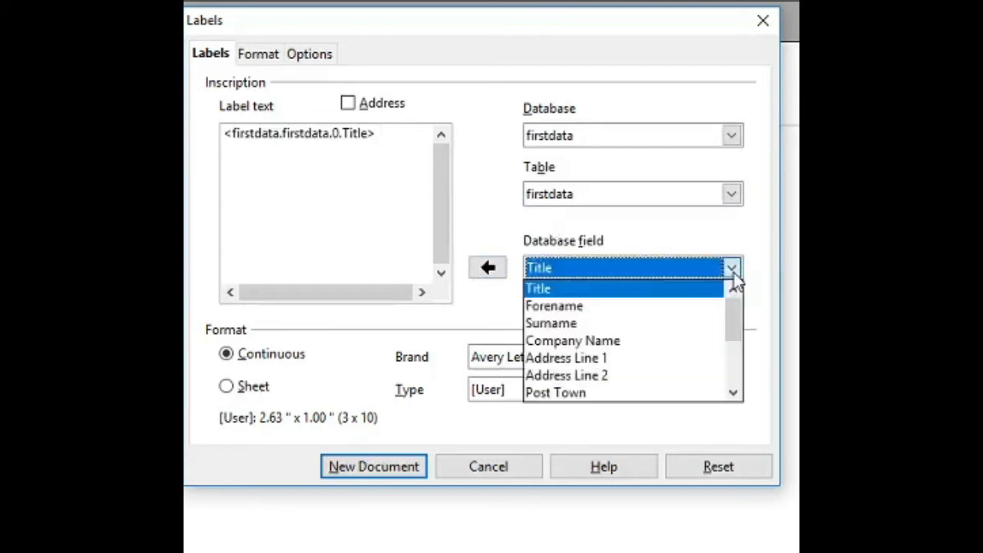
pyautogui.click(670, 309)
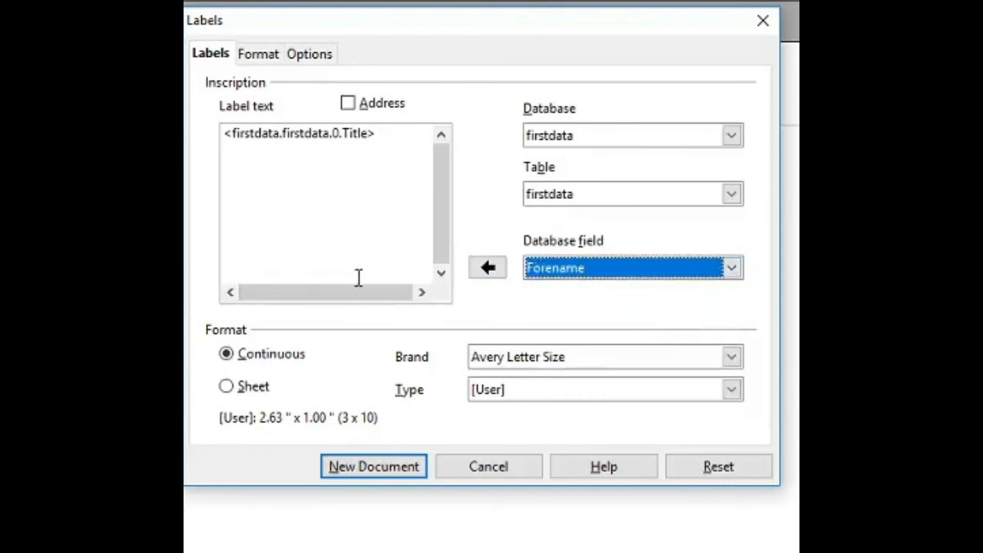
pyautogui.click(487, 268)
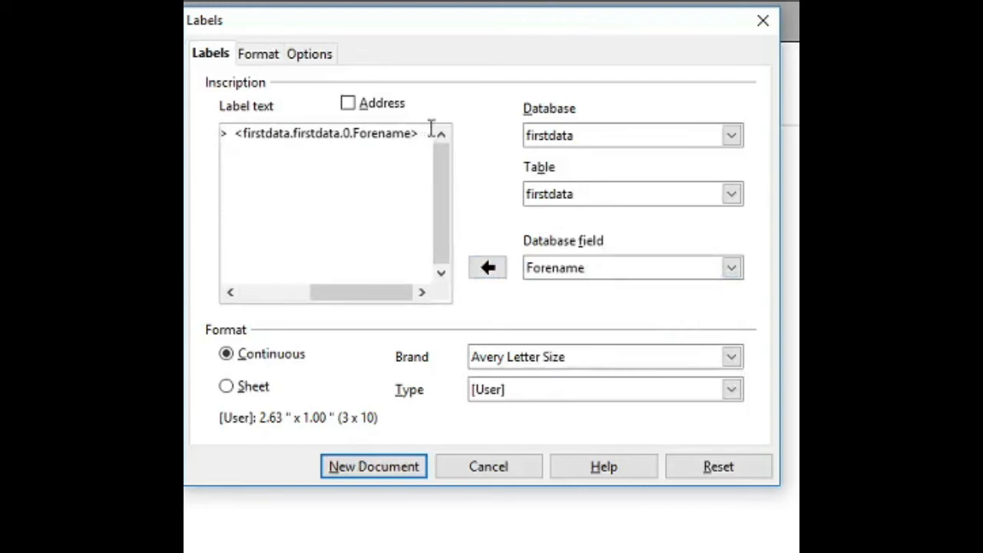
pyautogui.click(728, 269)
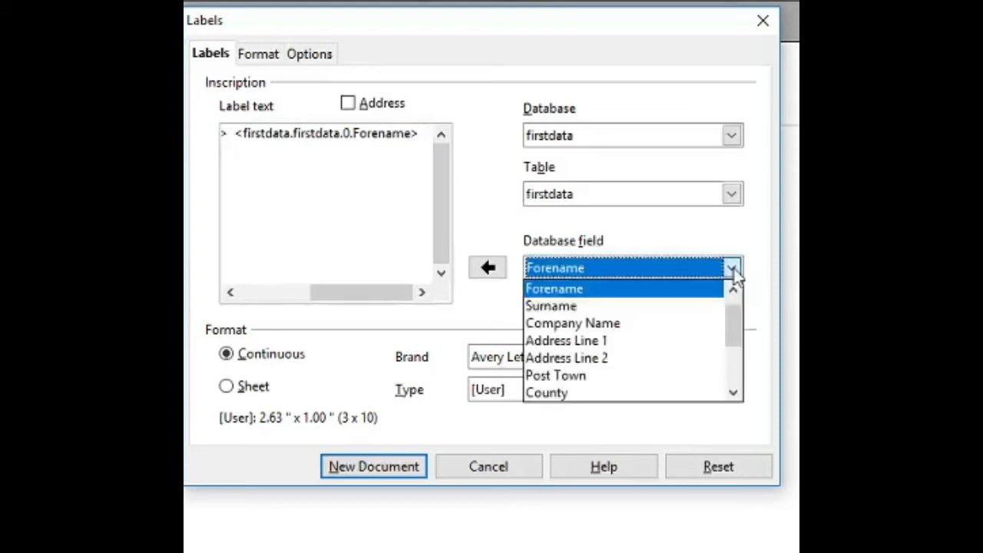
pyautogui.click(694, 307)
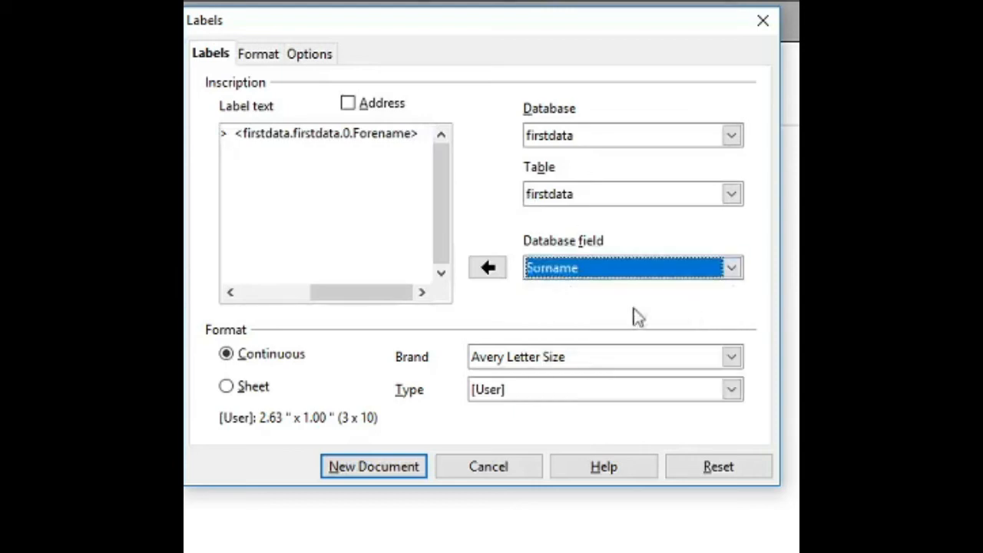
pyautogui.click(482, 275)
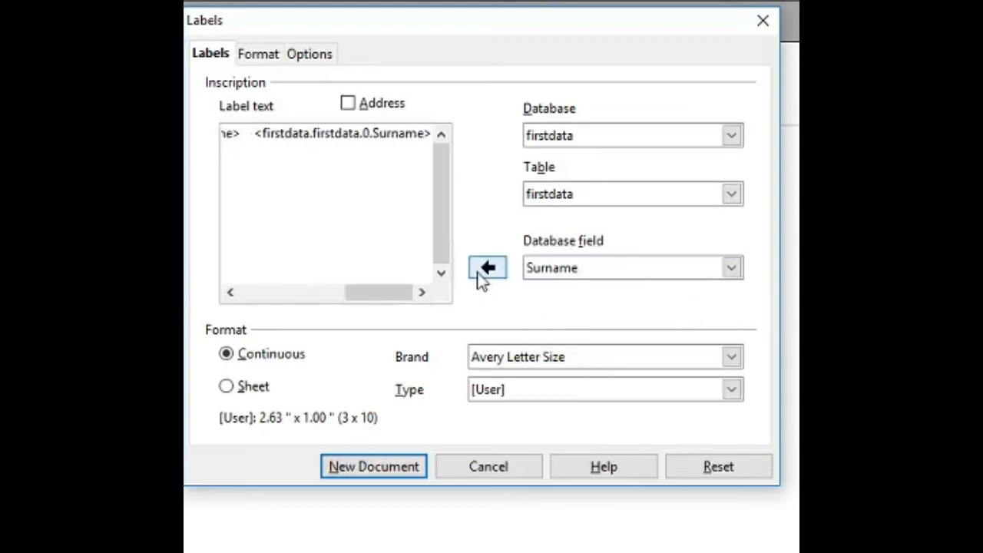
# Add Address Line 1, Address Line 2 and Country fields on lines two to four.
pyautogui.click(390, 215)
pyautogui.press('Return')
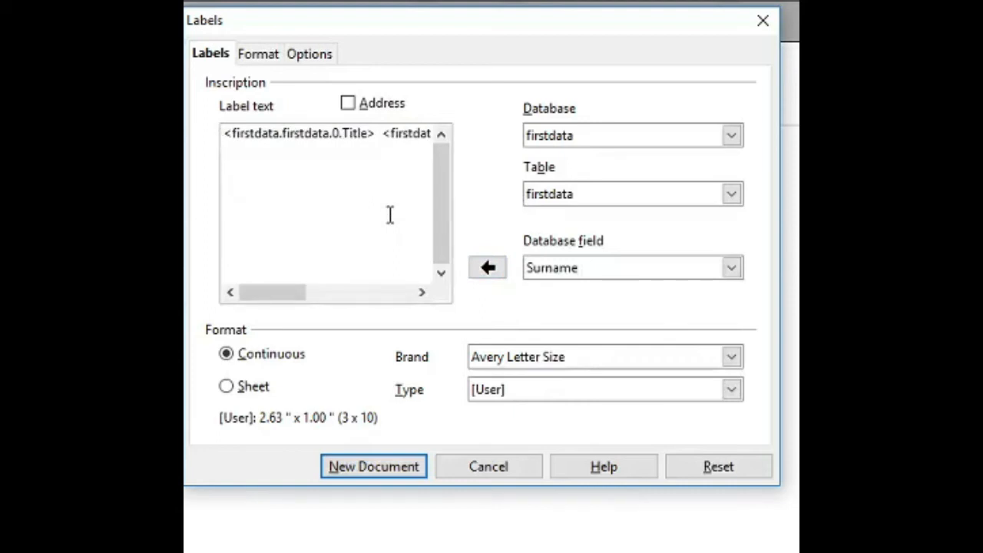
pyautogui.click(734, 269)
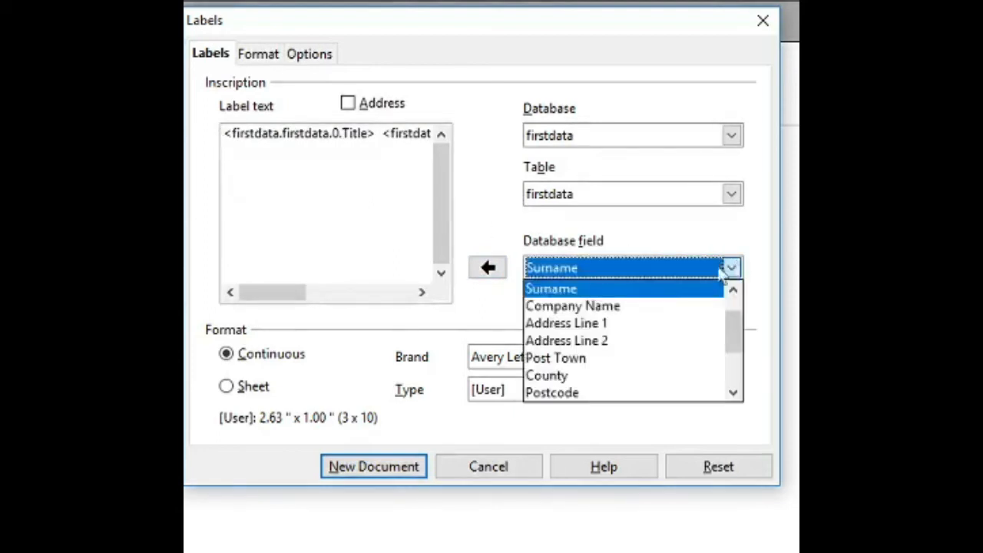
pyautogui.click(643, 328)
pyautogui.click(488, 268)
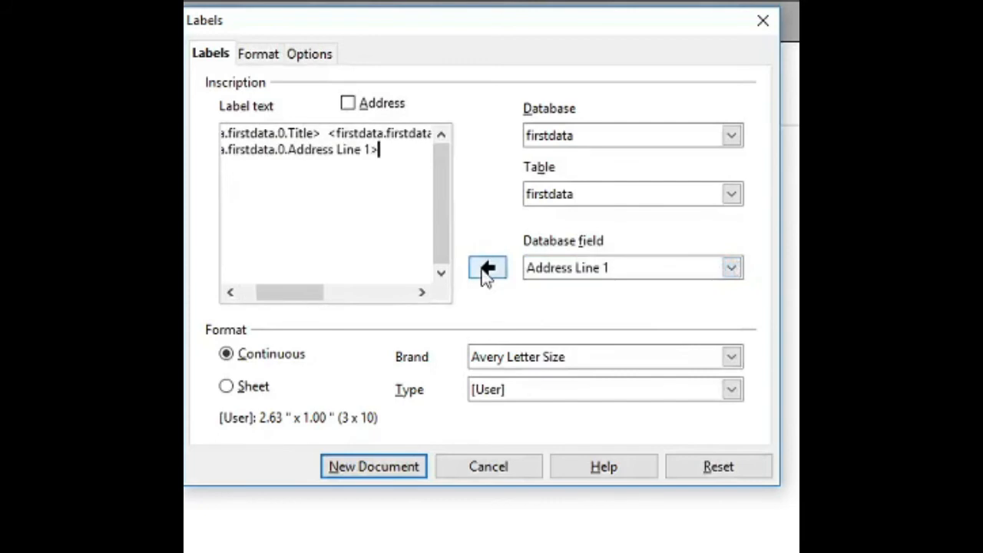
pyautogui.press('Return')
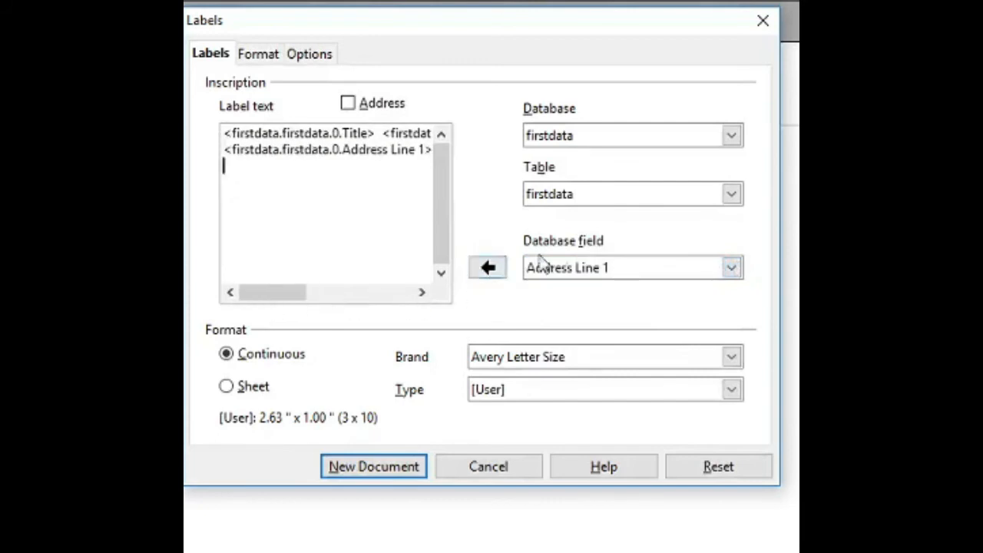
pyautogui.click(730, 267)
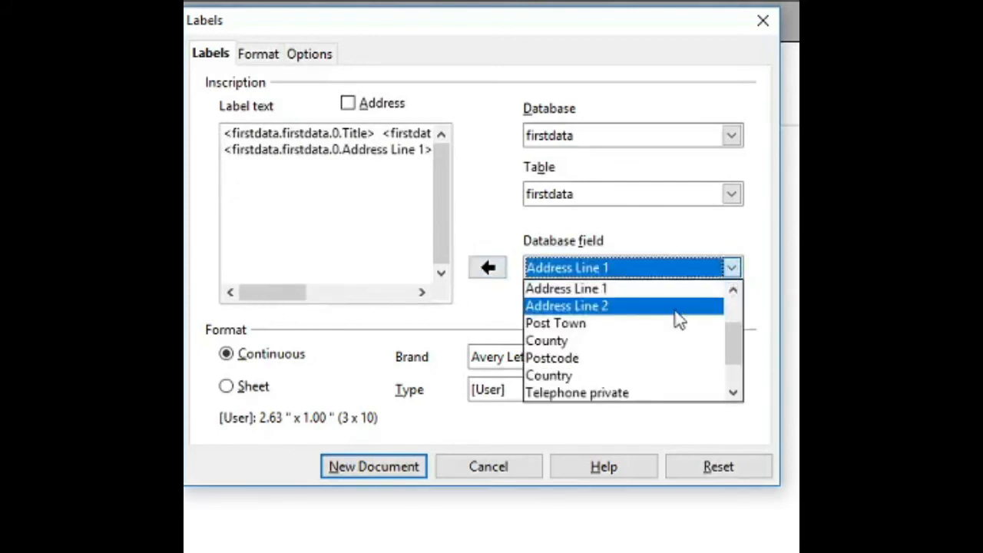
pyautogui.click(676, 305)
pyautogui.click(481, 275)
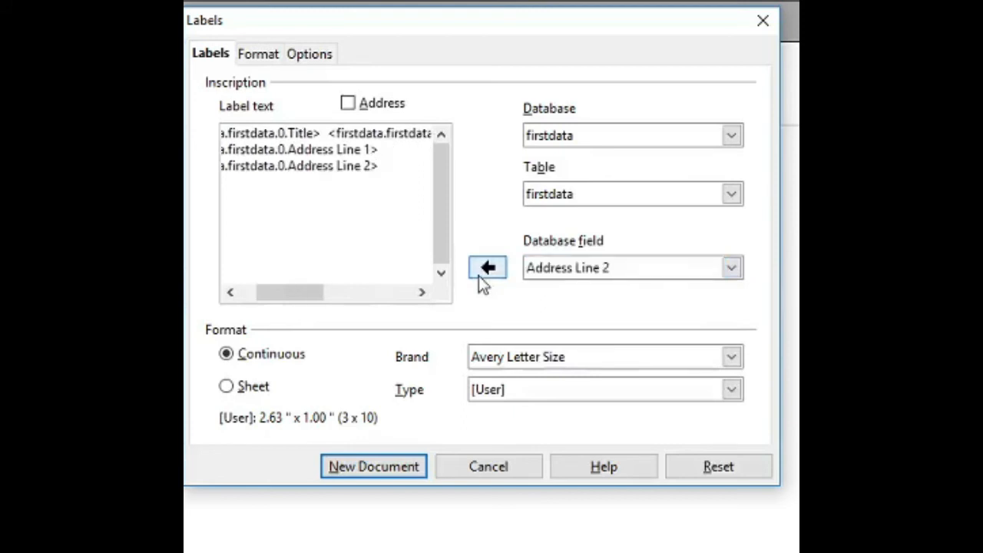
pyautogui.press('Return')
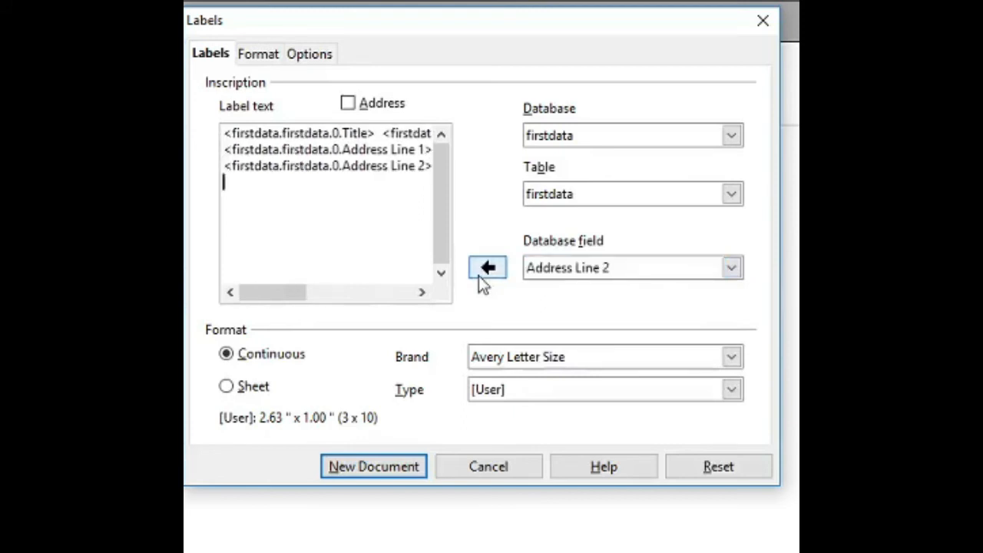
pyautogui.click(731, 268)
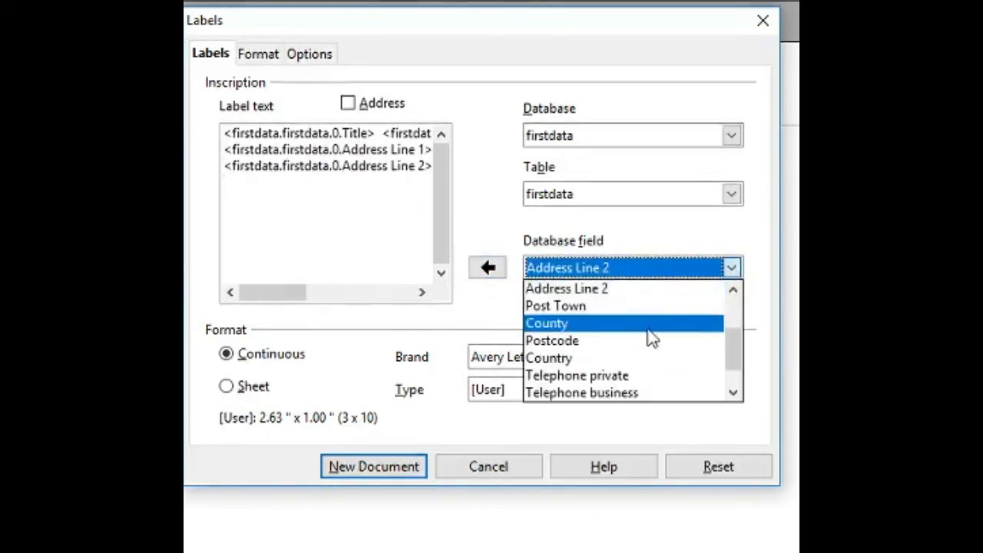
pyautogui.click(645, 361)
pyautogui.click(494, 275)
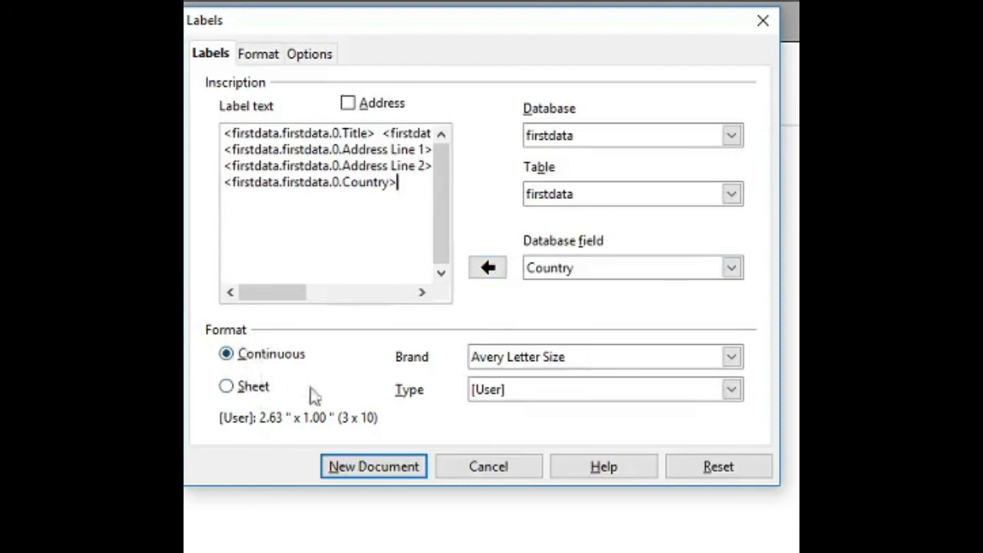
# Use whole sheets with Avery Letter Size brand and [User] type, and create the label document.
pyautogui.click(234, 389)
pyautogui.click(730, 362)
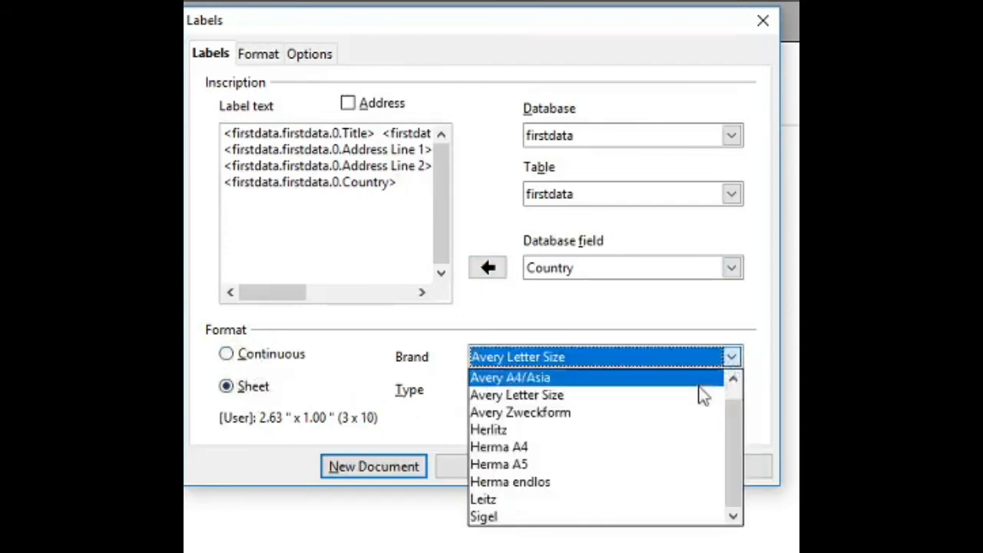
pyautogui.click(699, 397)
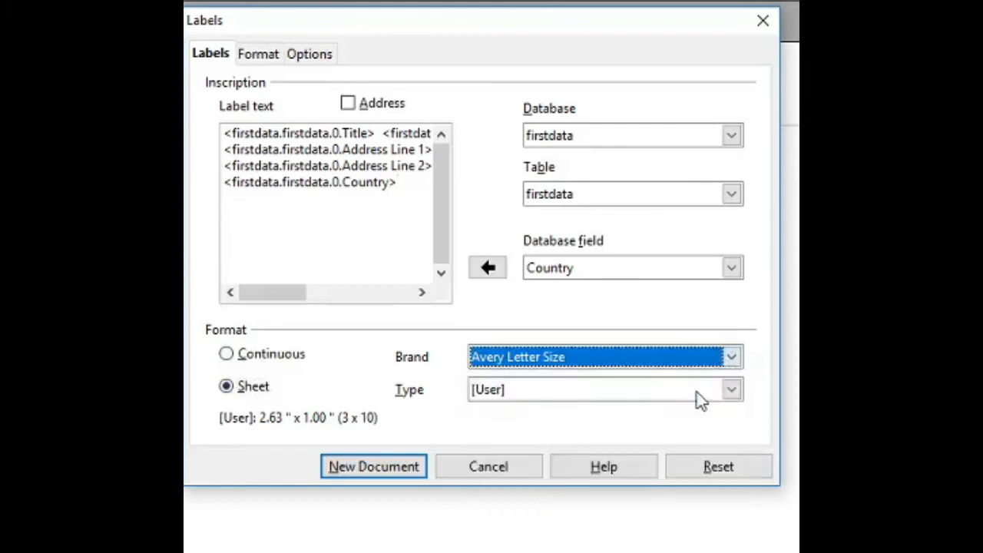
pyautogui.click(739, 393)
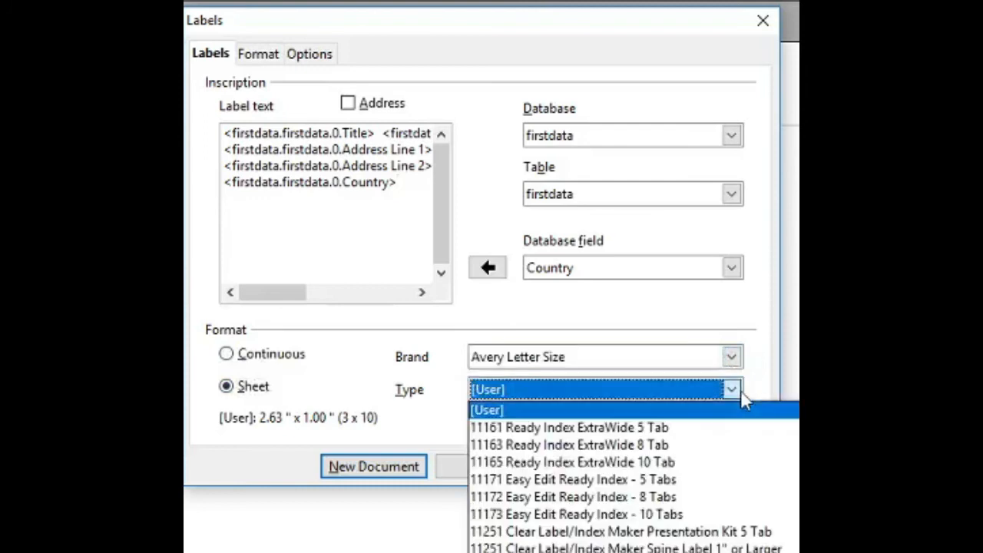
pyautogui.click(707, 412)
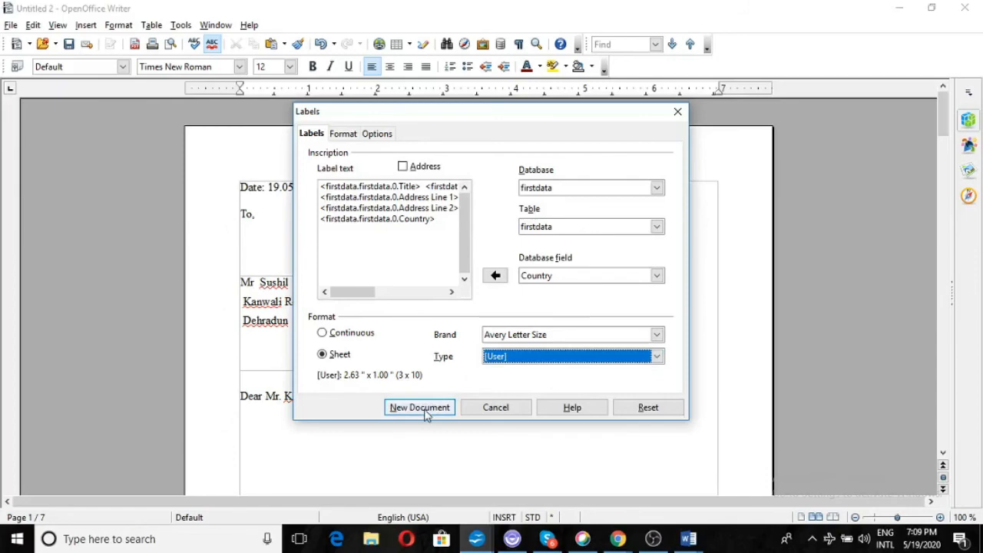
pyautogui.click(427, 411)
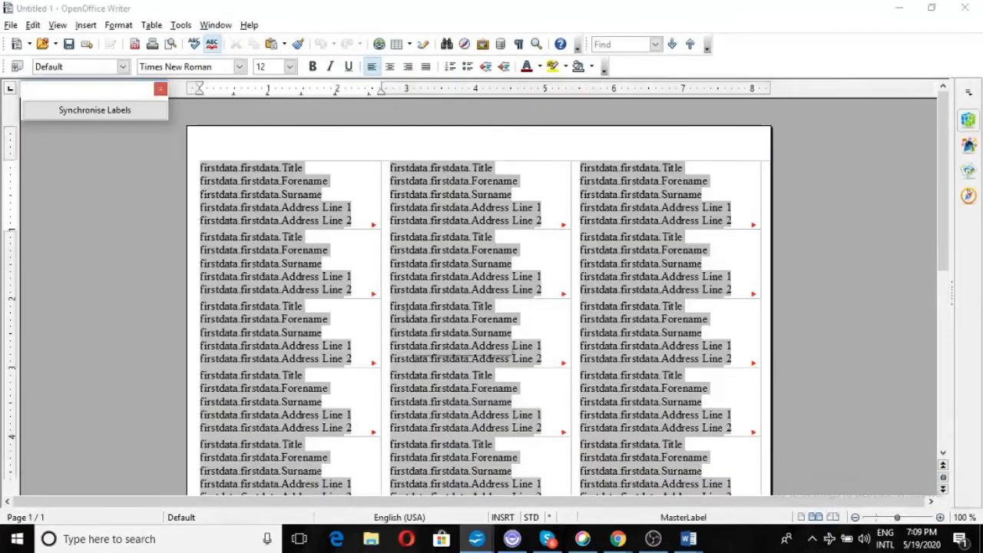
# Make the first label's Title bold, italic and underlined, synchronise all labels, and inspect Forename.
pyautogui.click(142, 110)
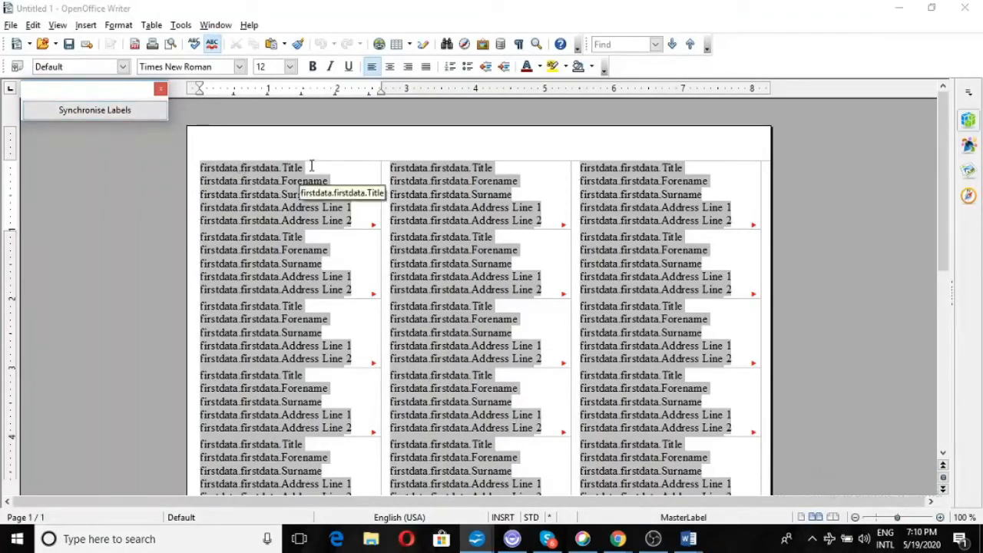
pyautogui.click(223, 167)
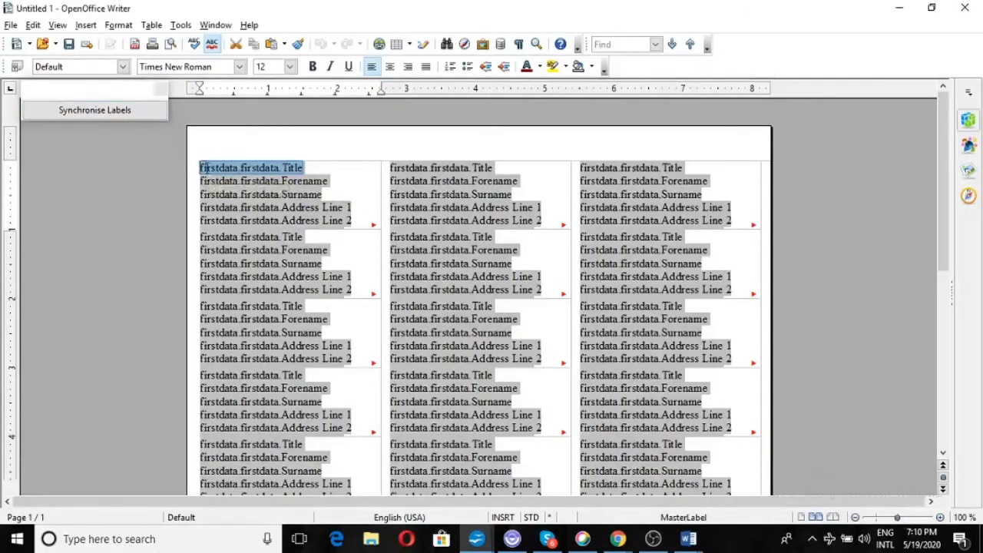
pyautogui.click(313, 67)
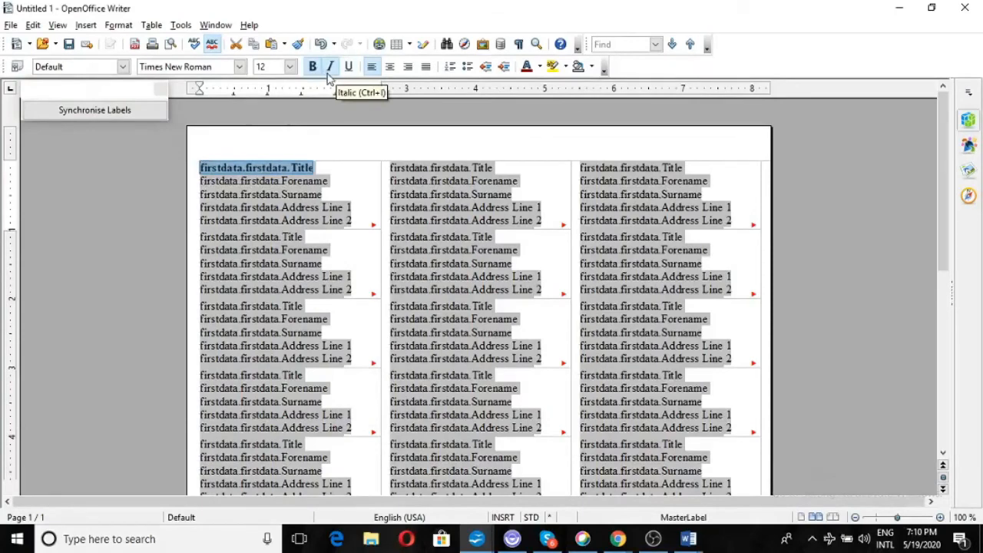
pyautogui.click(328, 75)
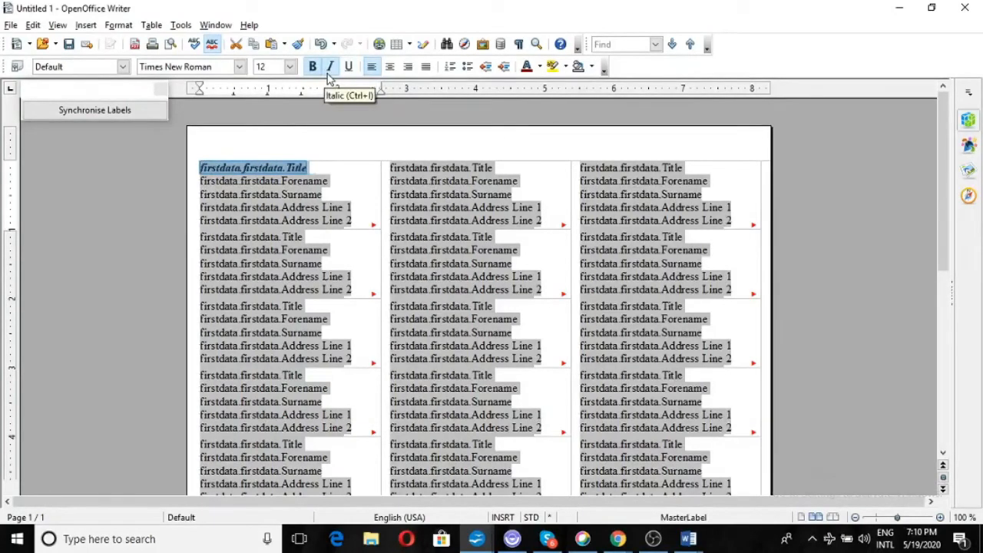
pyautogui.click(348, 67)
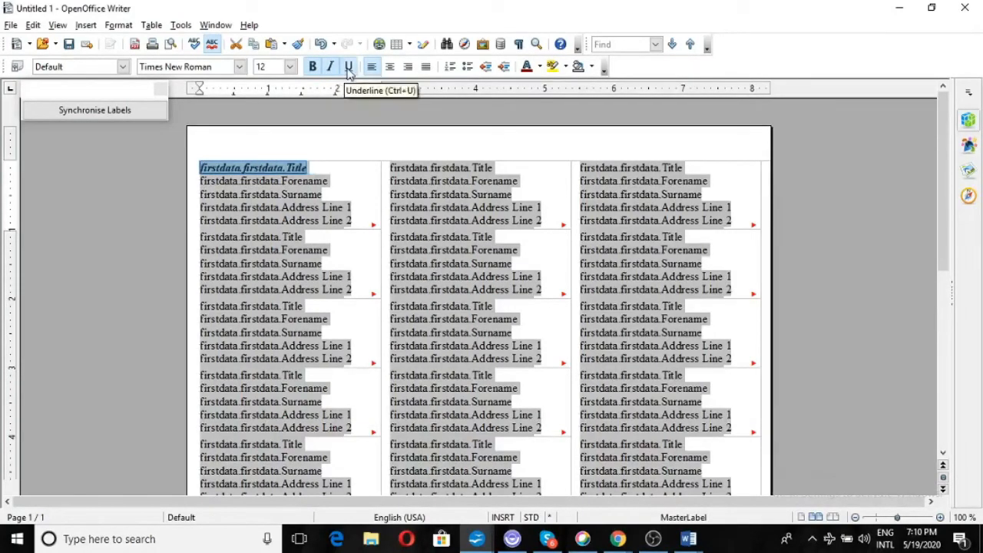
pyautogui.click(143, 112)
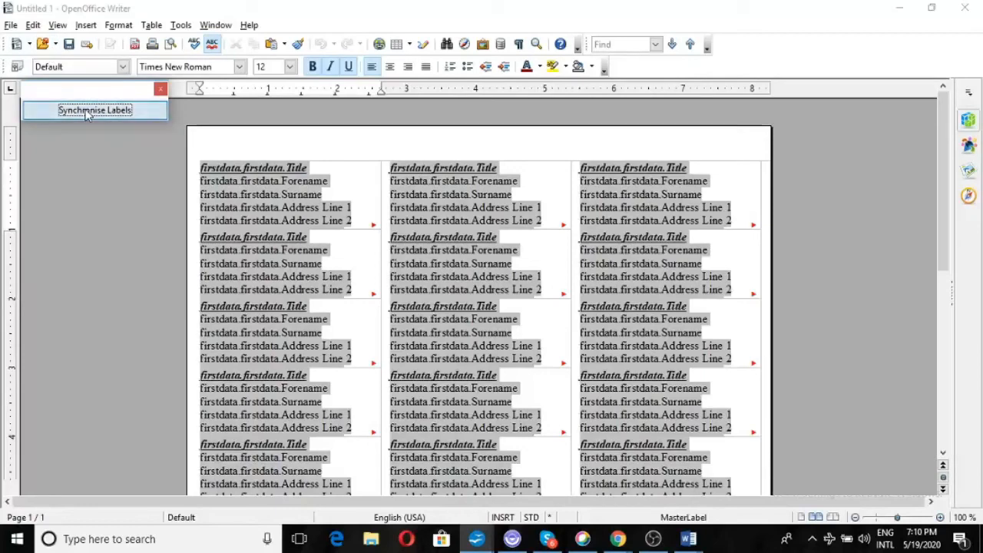
pyautogui.doubleClick(226, 185)
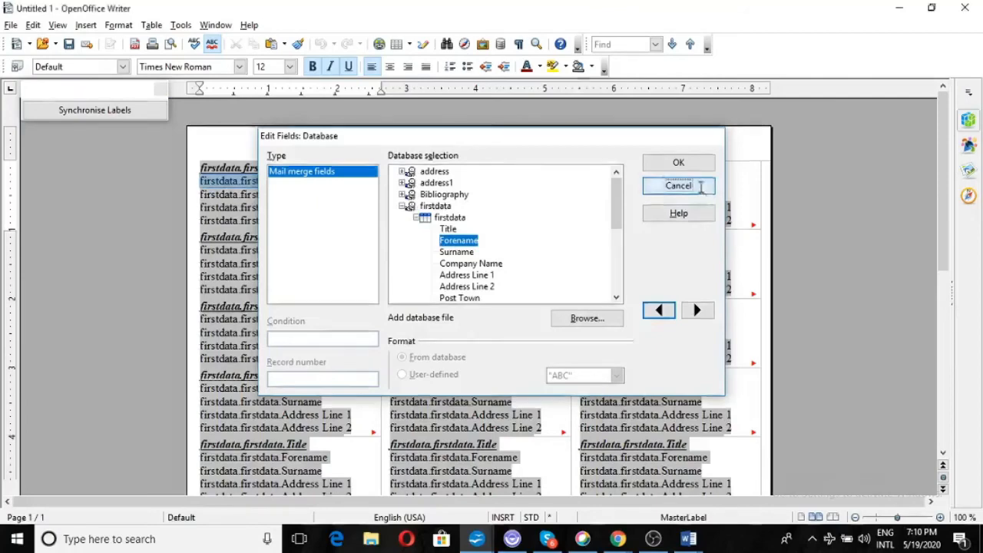
pyautogui.click(678, 186)
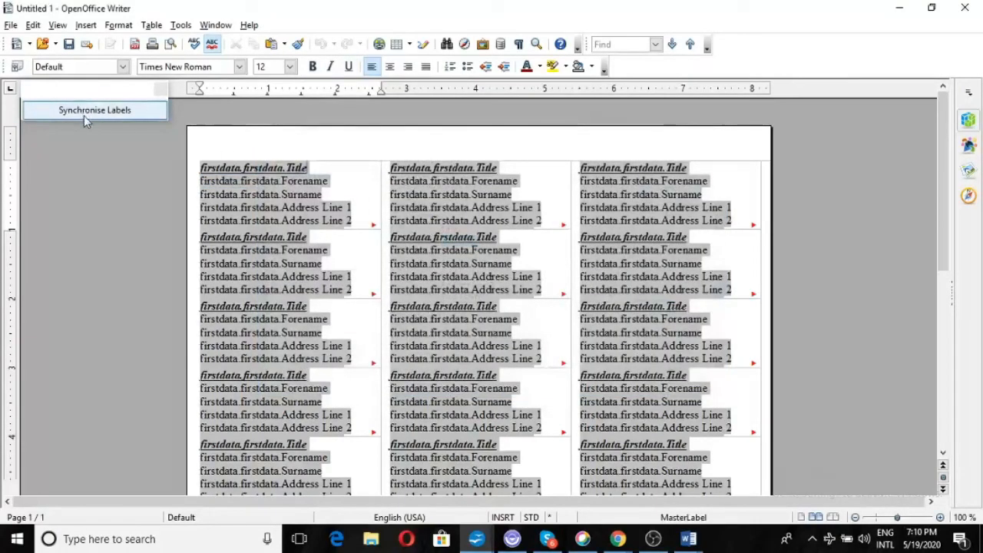
pyautogui.click(29, 44)
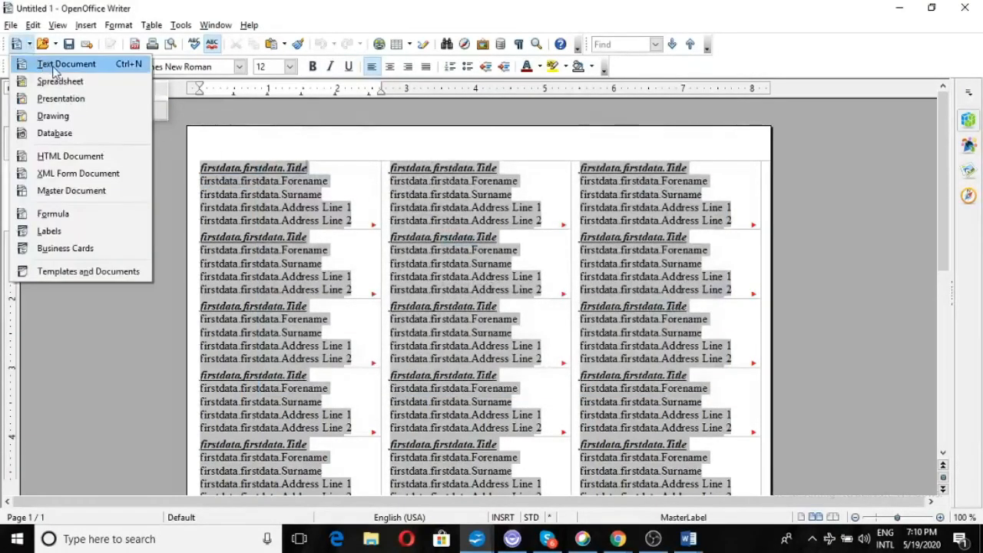
pyautogui.click(65, 231)
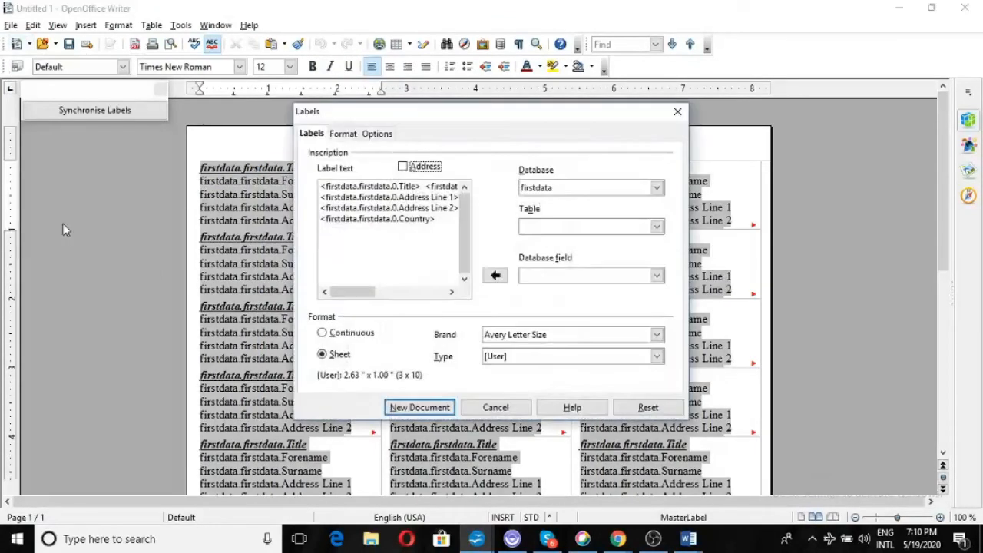
pyautogui.click(346, 134)
pyautogui.click(388, 136)
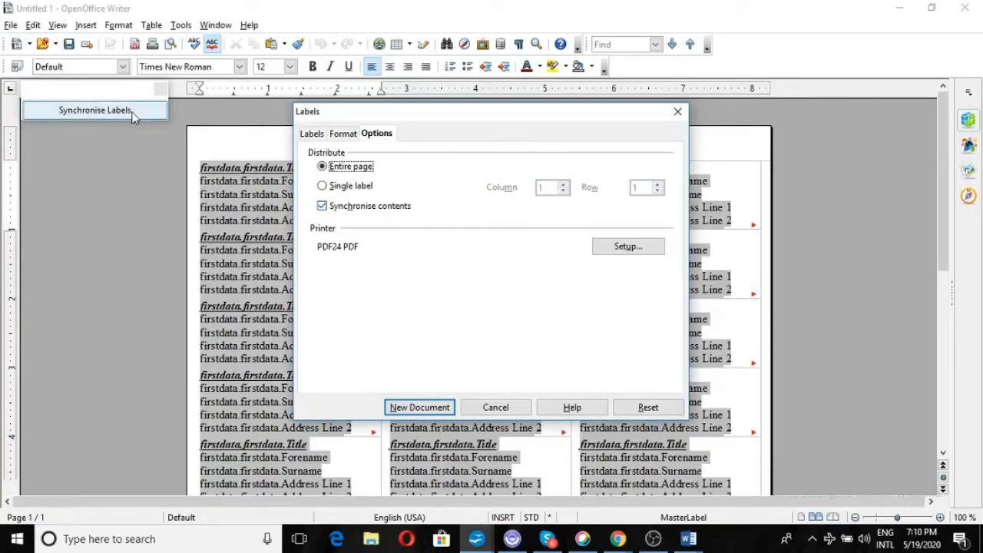
pyautogui.click(95, 110)
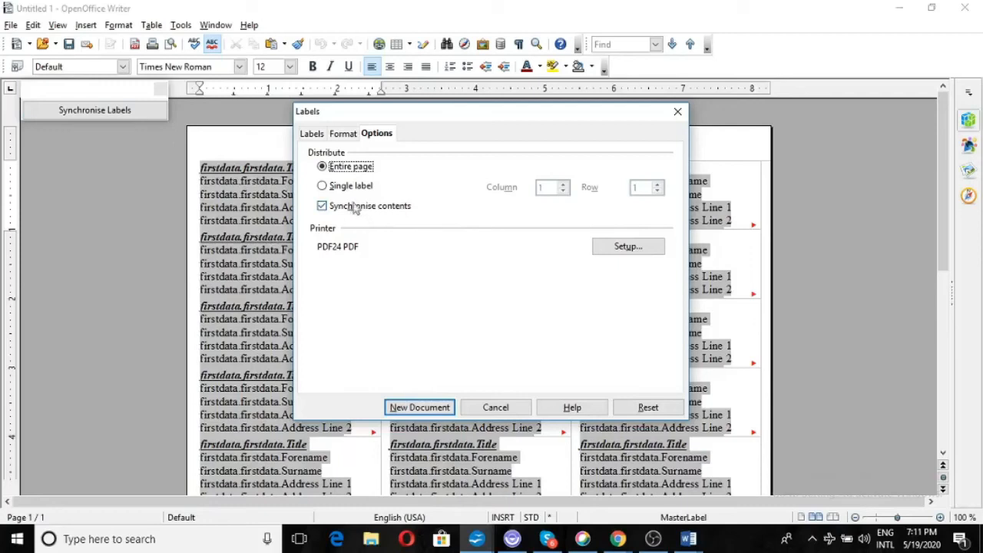
pyautogui.click(338, 135)
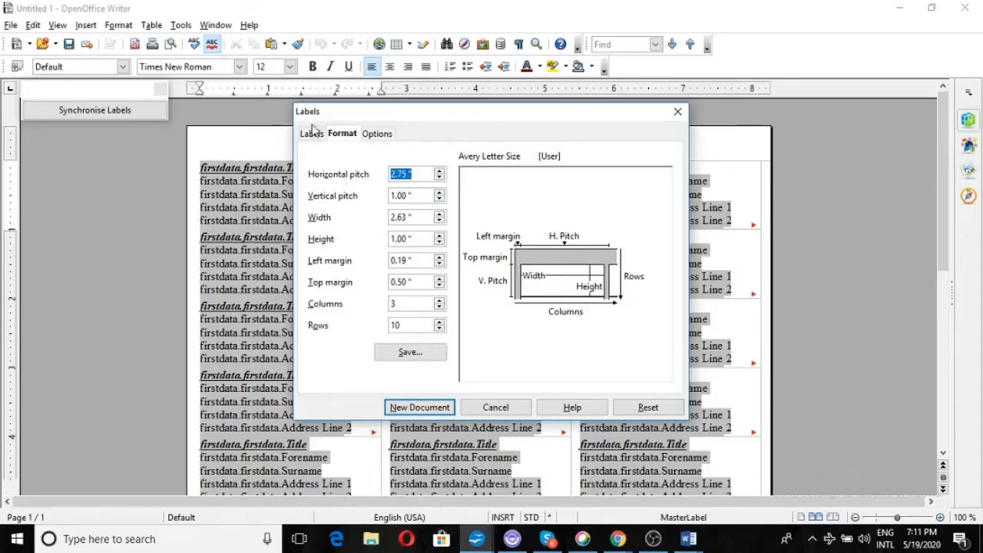
pyautogui.click(312, 134)
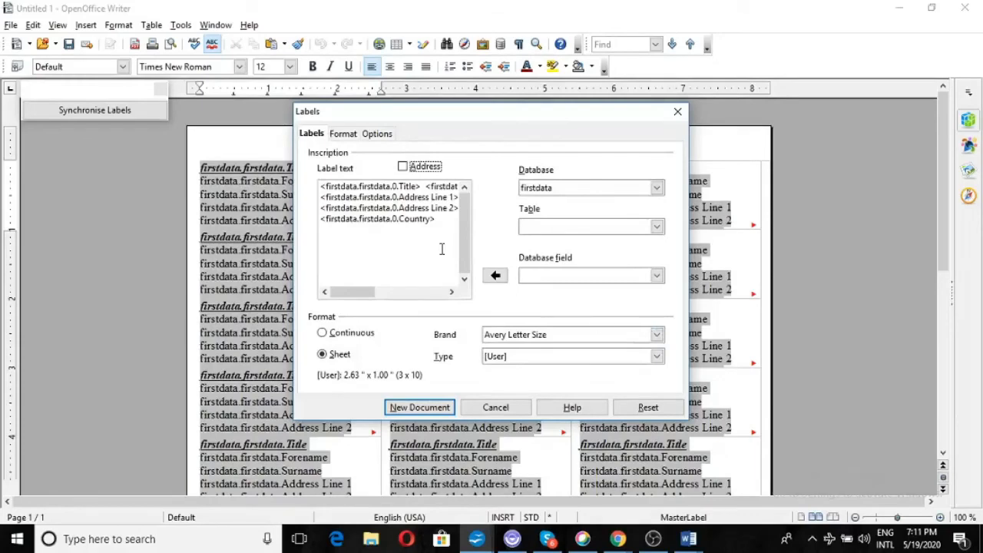
pyautogui.click(495, 408)
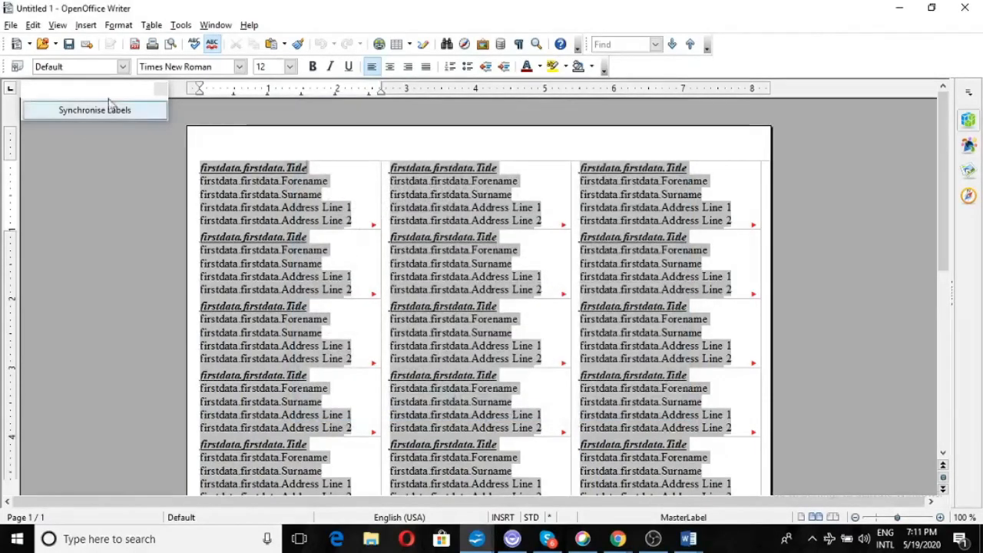
# Print the label document as a form letter, merging all 5 firstdata records to the printer.
pyautogui.click(13, 27)
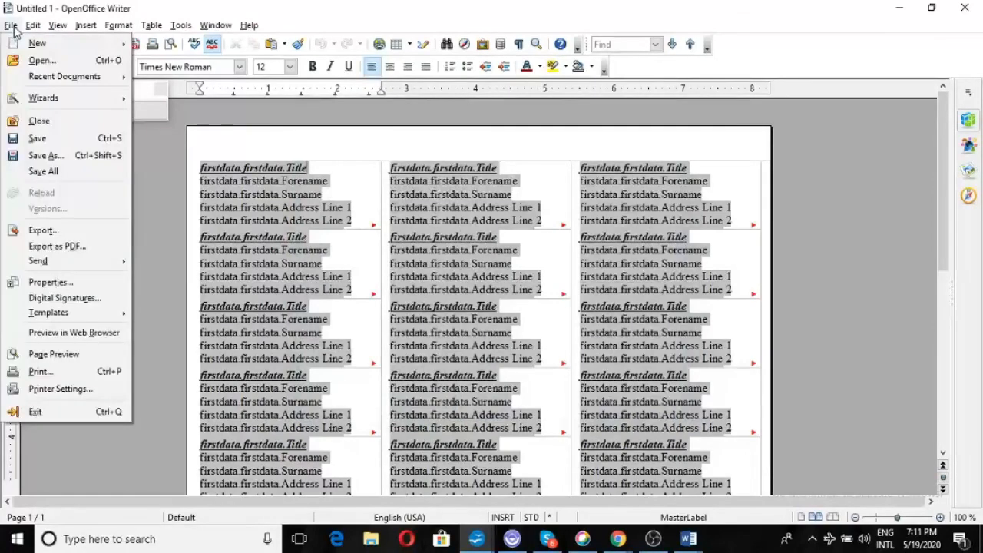
pyautogui.click(77, 372)
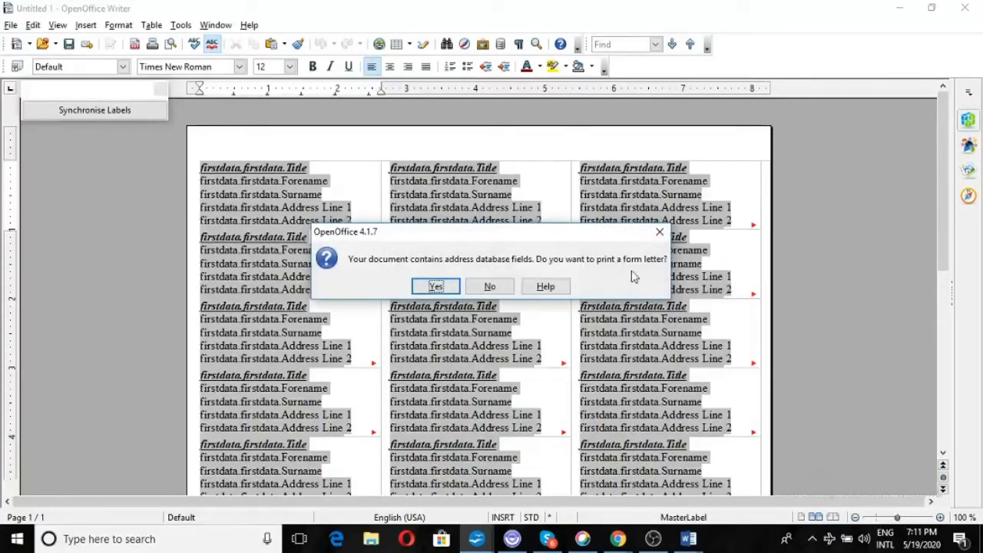
pyautogui.click(436, 286)
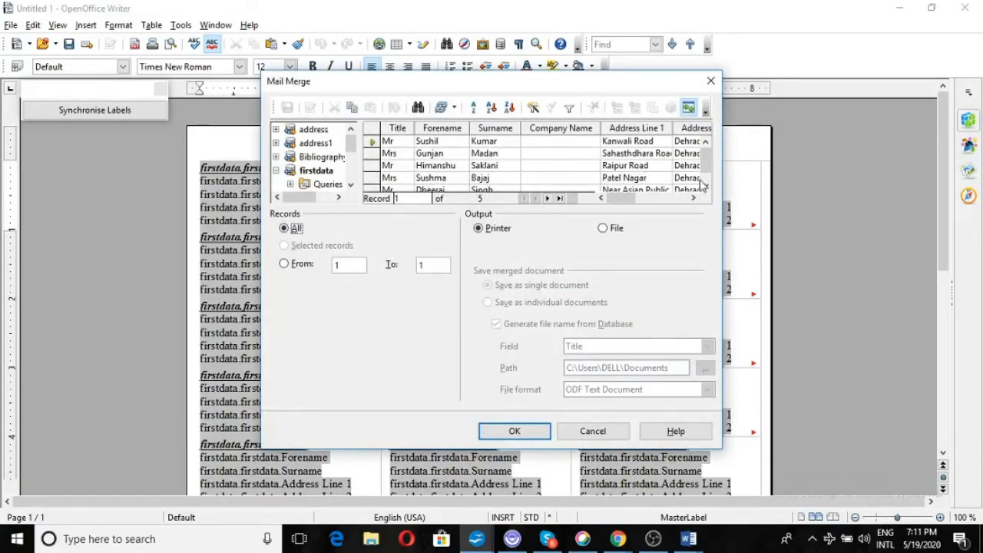
pyautogui.click(706, 188)
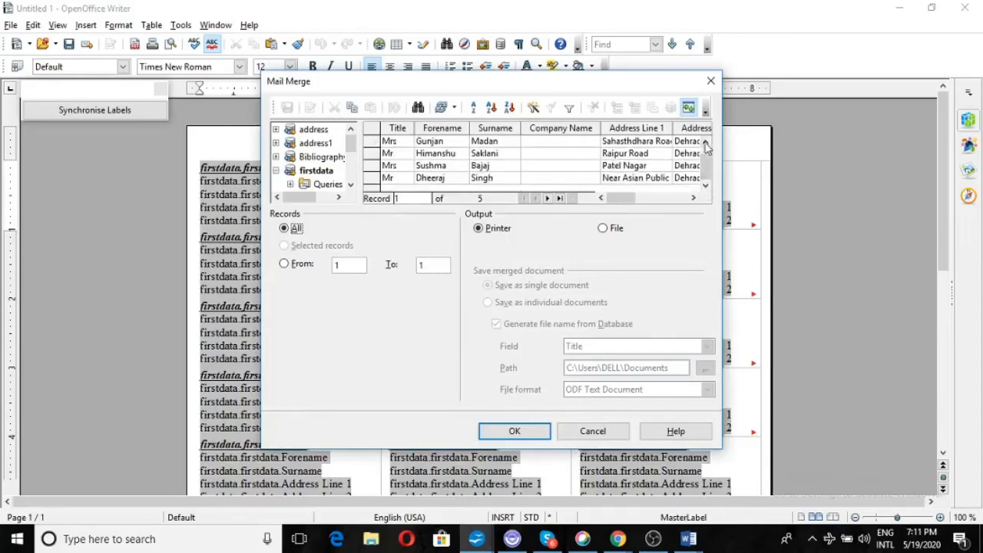
pyautogui.click(706, 145)
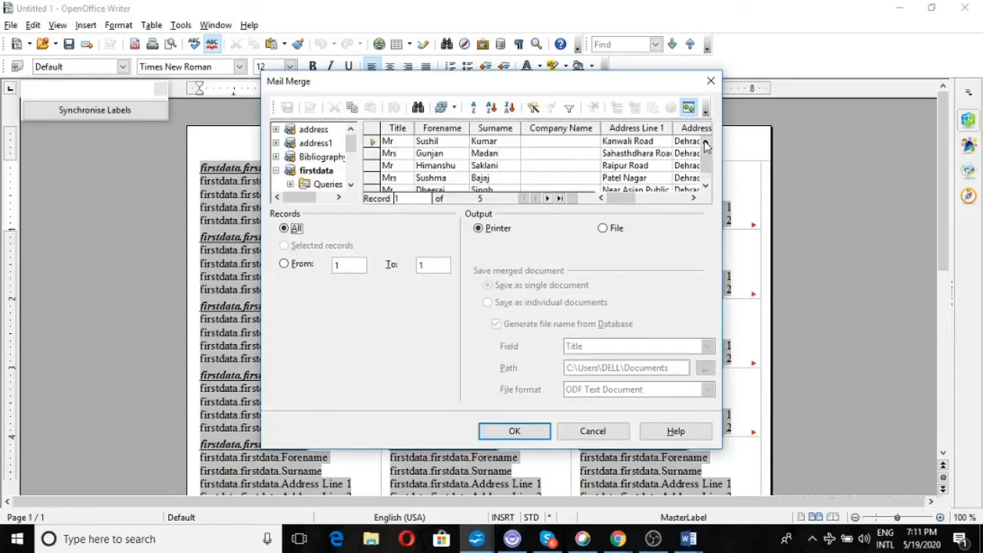
pyautogui.click(512, 432)
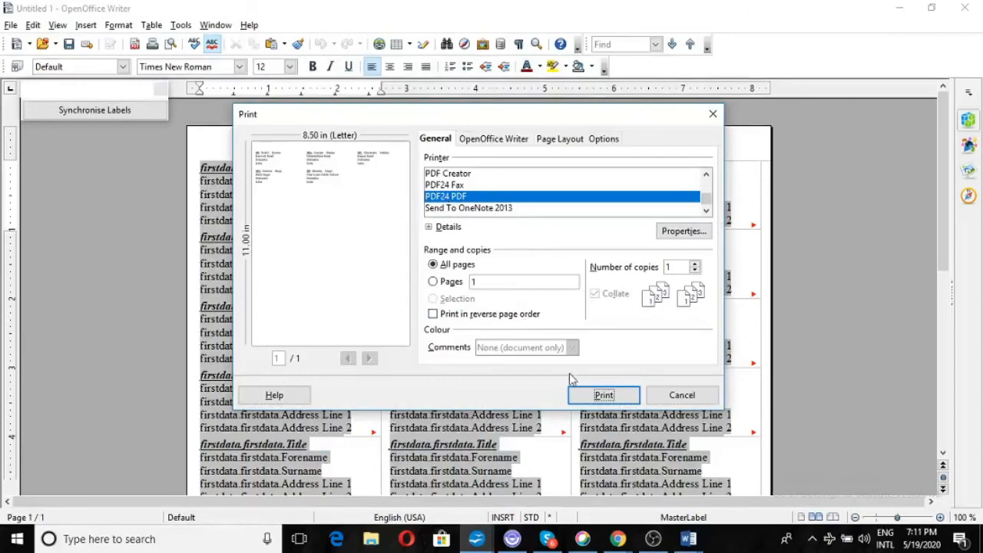
# Print the merged labels to PDF24 PDF and cancel the PDF24 update prompt.
pyautogui.click(599, 394)
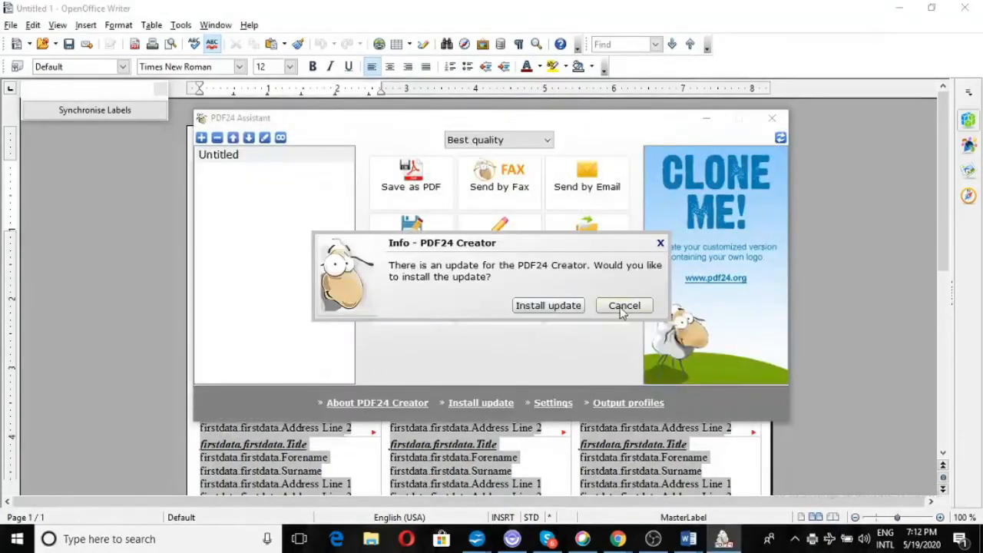
pyautogui.click(624, 308)
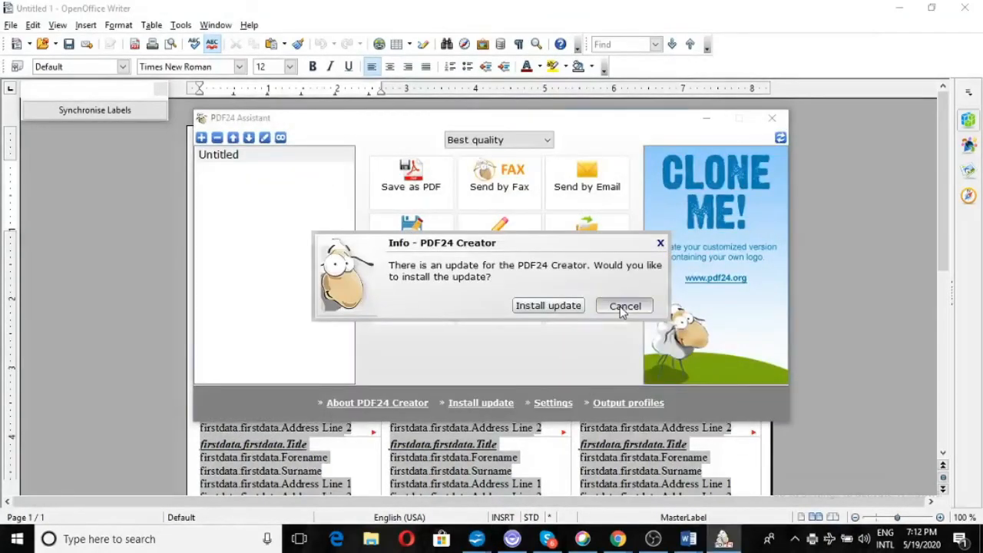